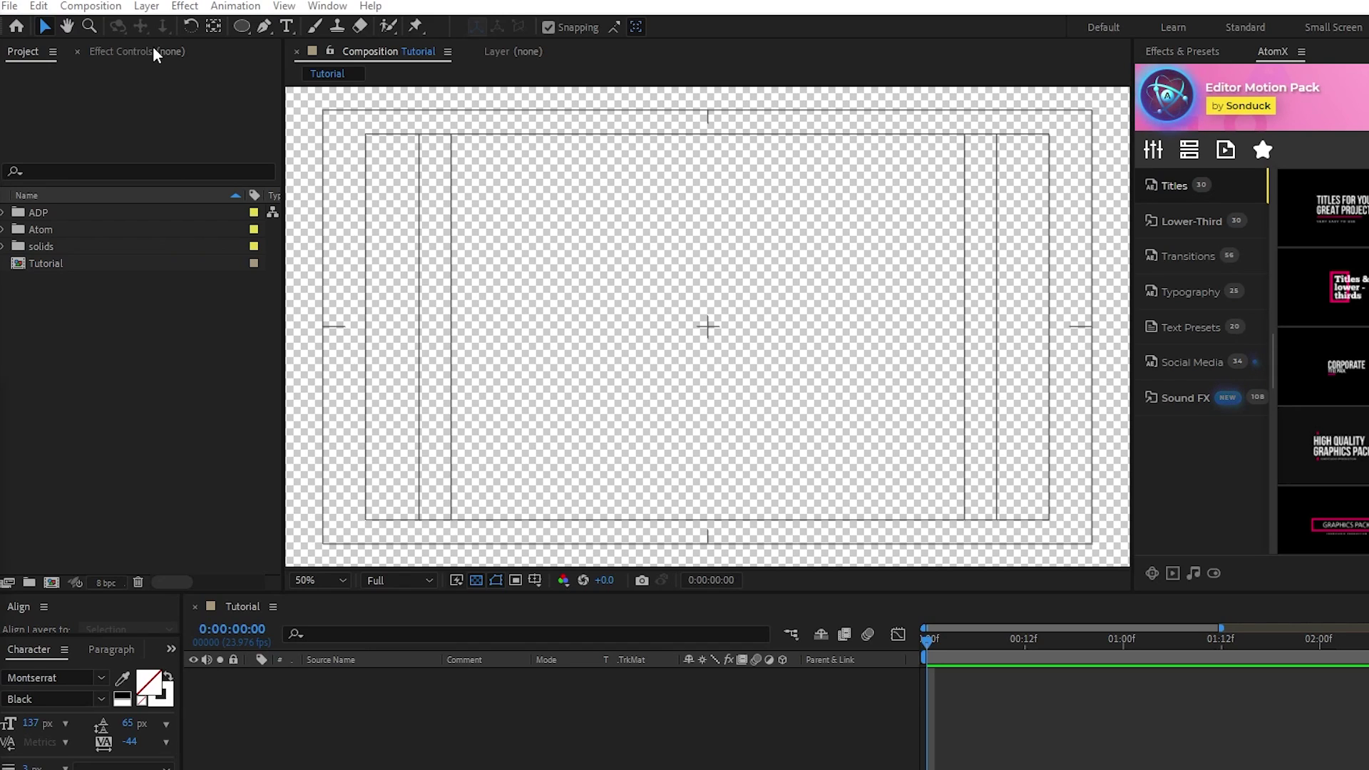
Create a grey solid layer named BG and duplicate it.
left_click(147, 7)
mouse_move(155, 29)
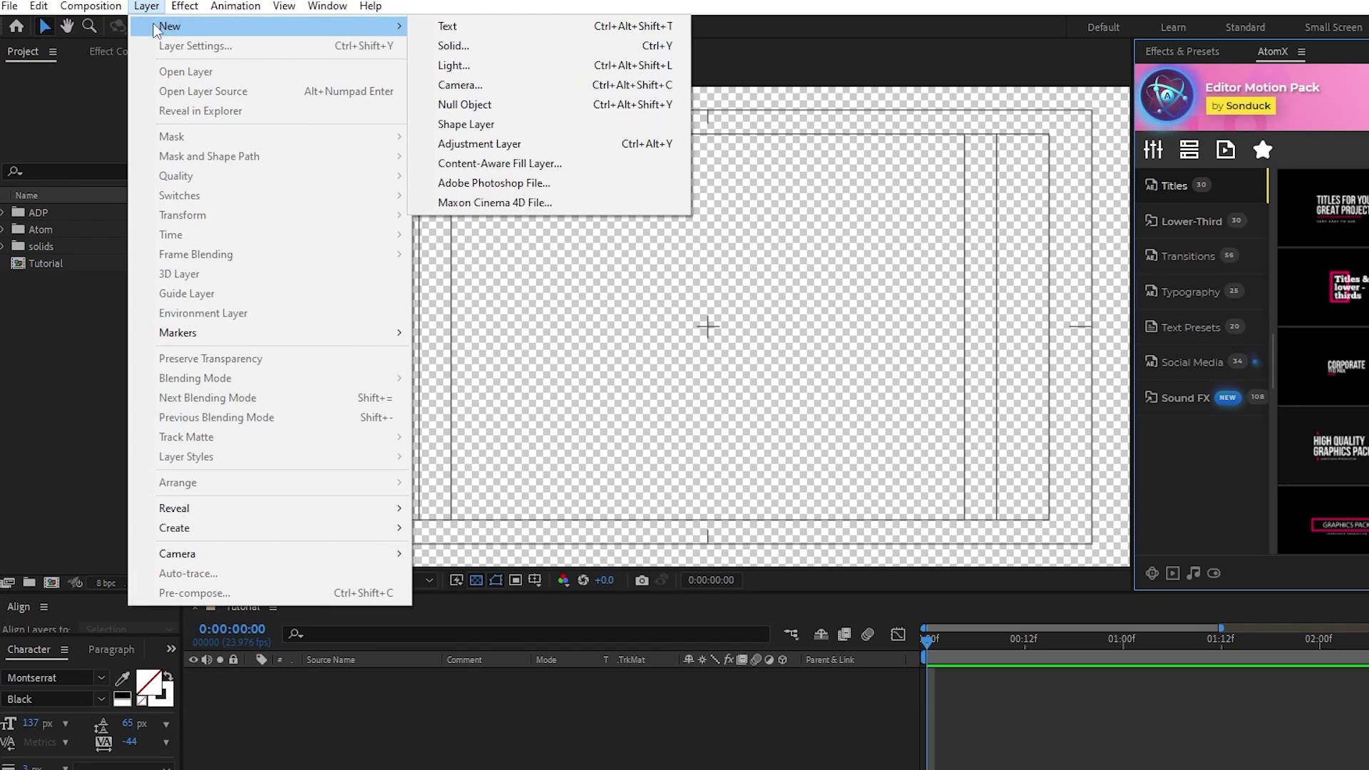
left_click(538, 46)
type("BG")
left_click(814, 490)
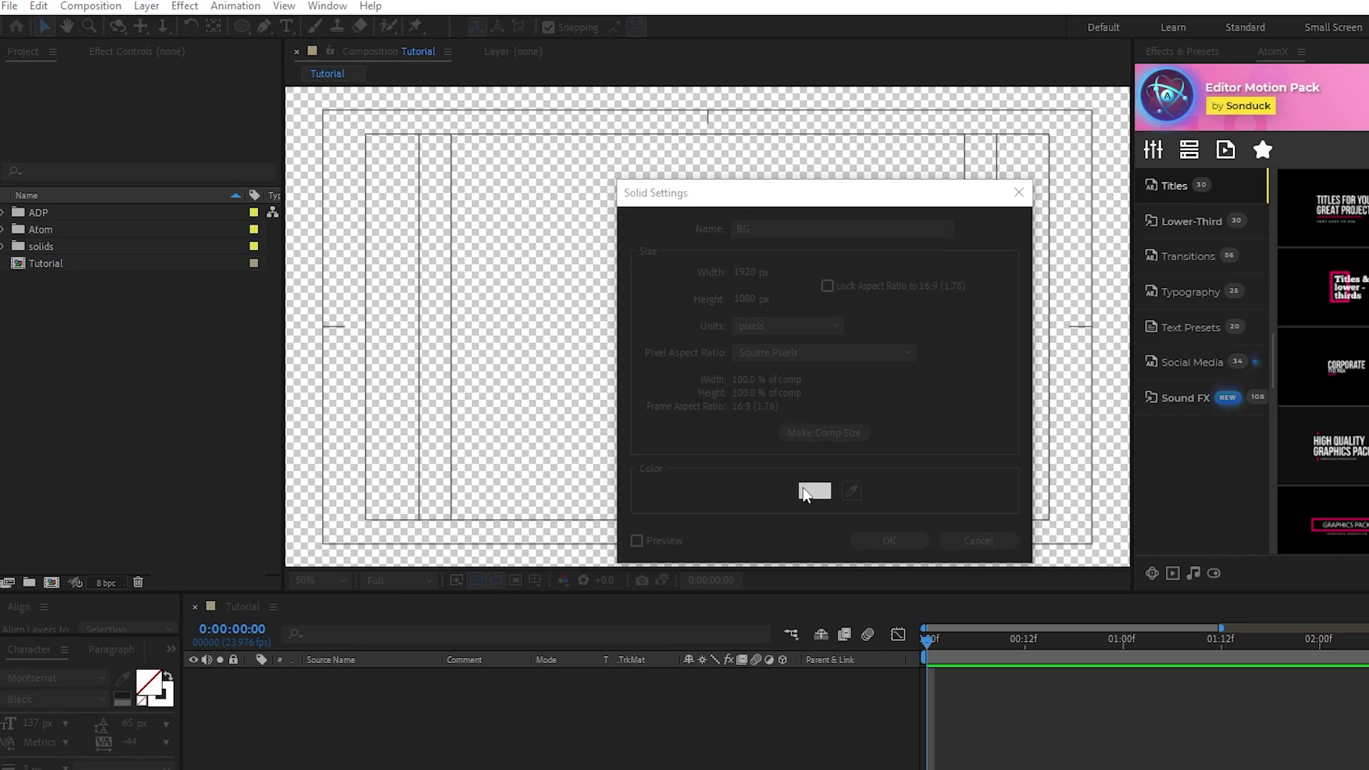
left_click(420, 135)
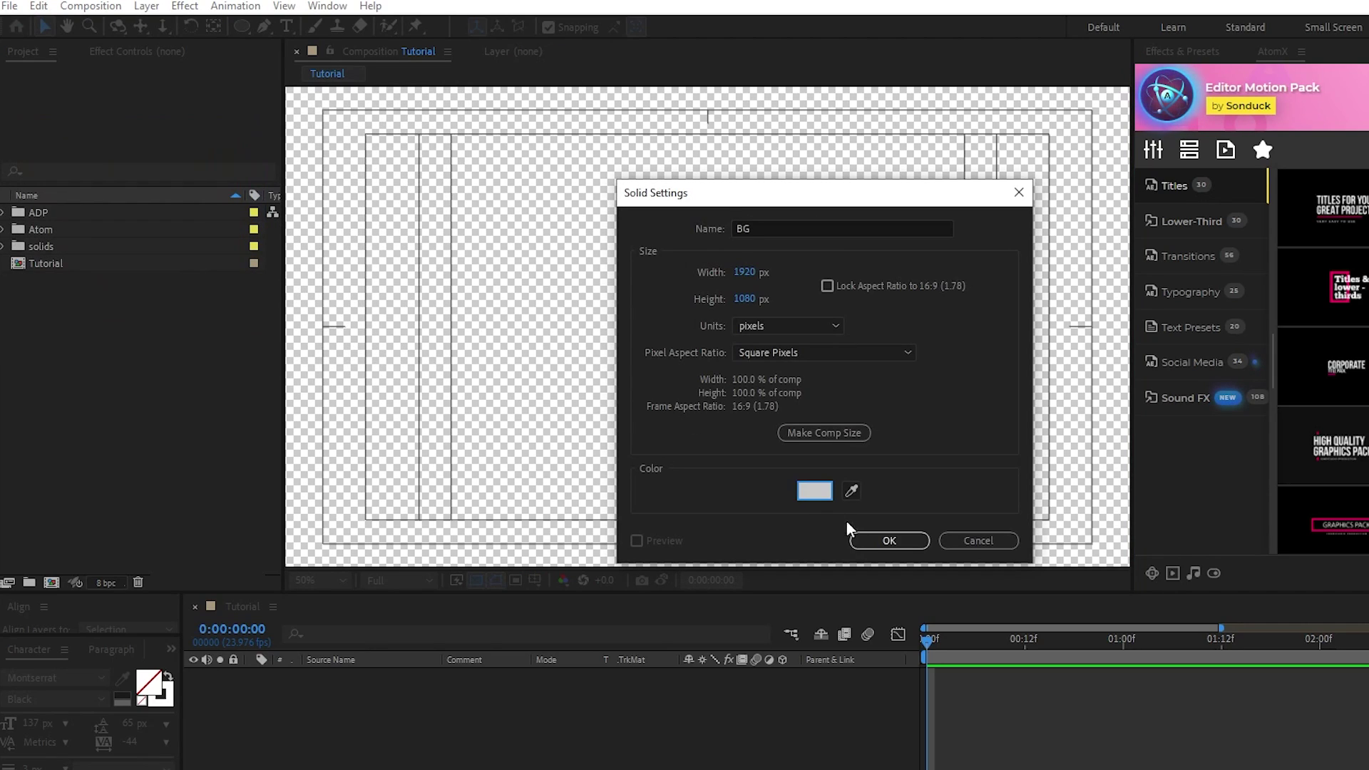
left_click(872, 539)
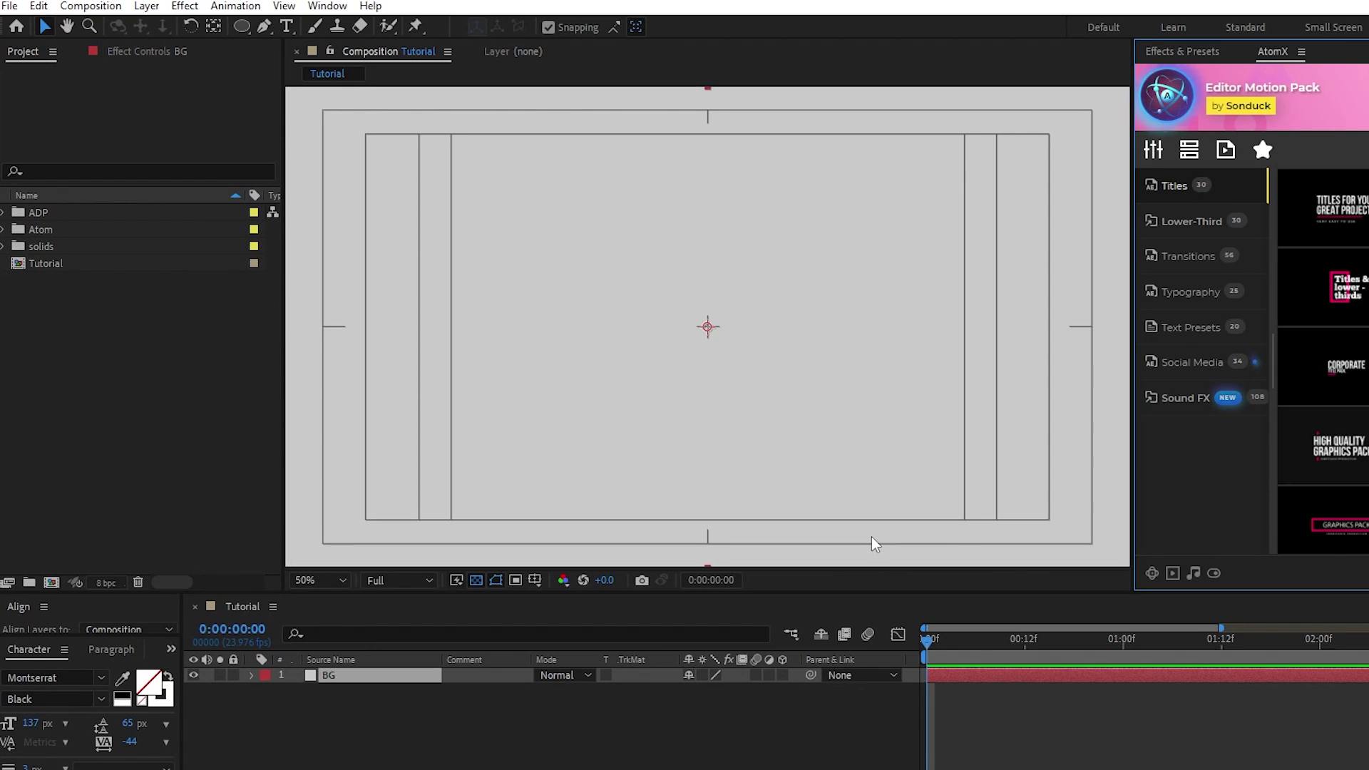
key("ctrl+d")
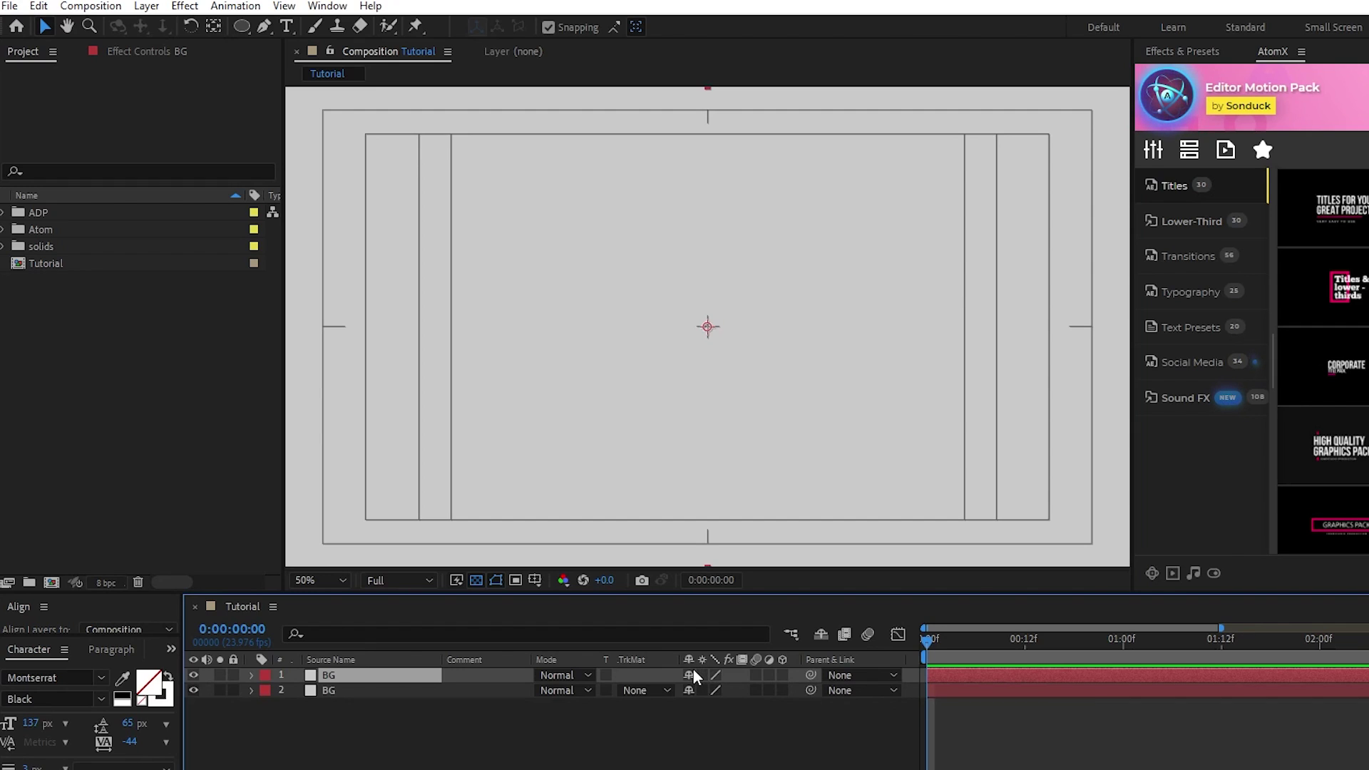
Apply the Fill and CC Star Burst effects to the top BG copy.
left_click(184, 7)
mouse_move(258, 271)
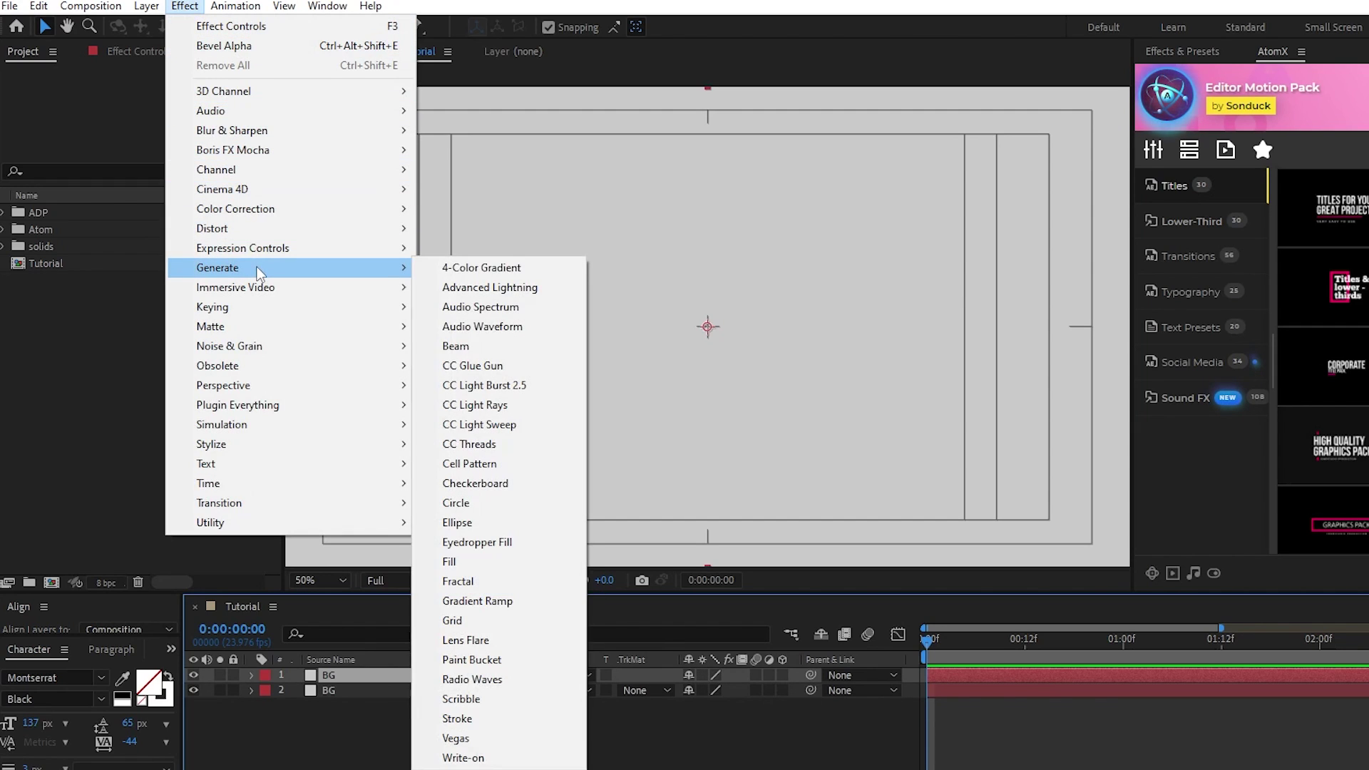
left_click(479, 560)
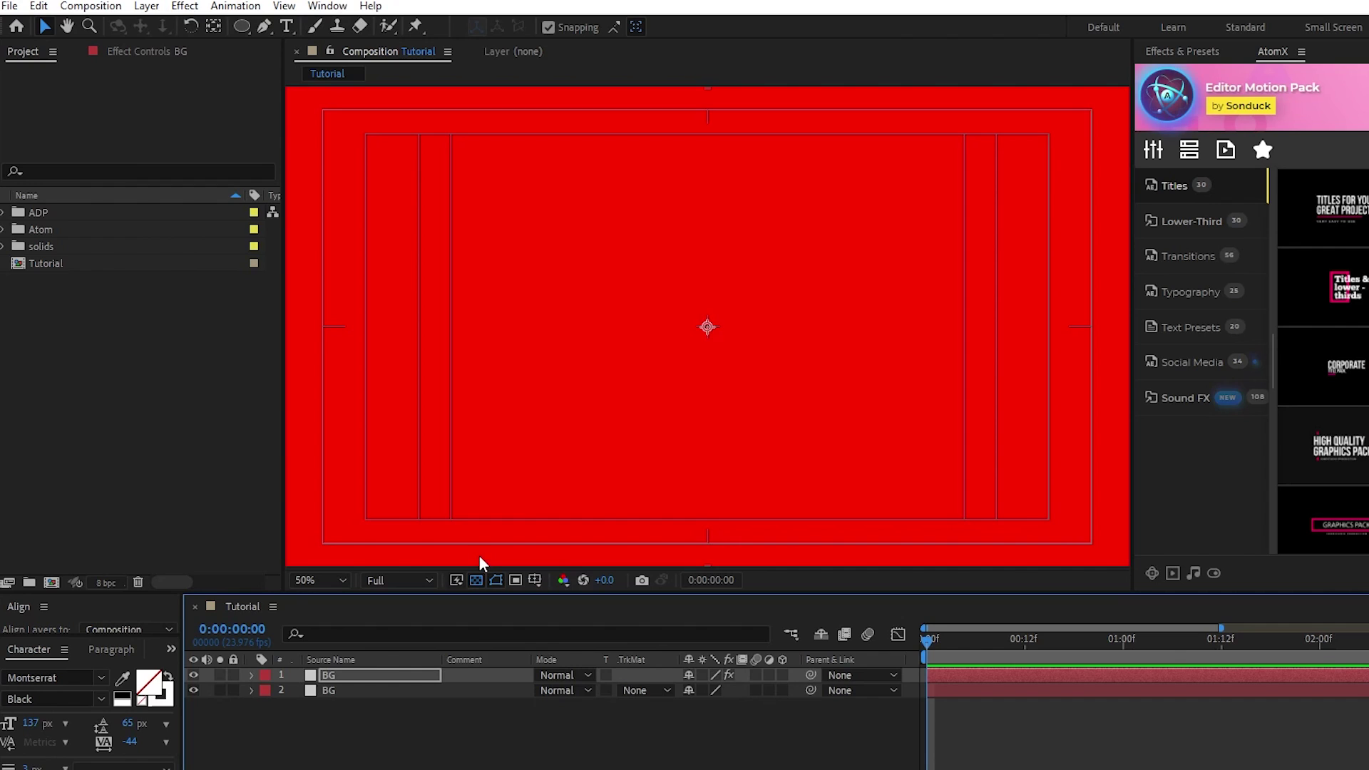
left_click(184, 5)
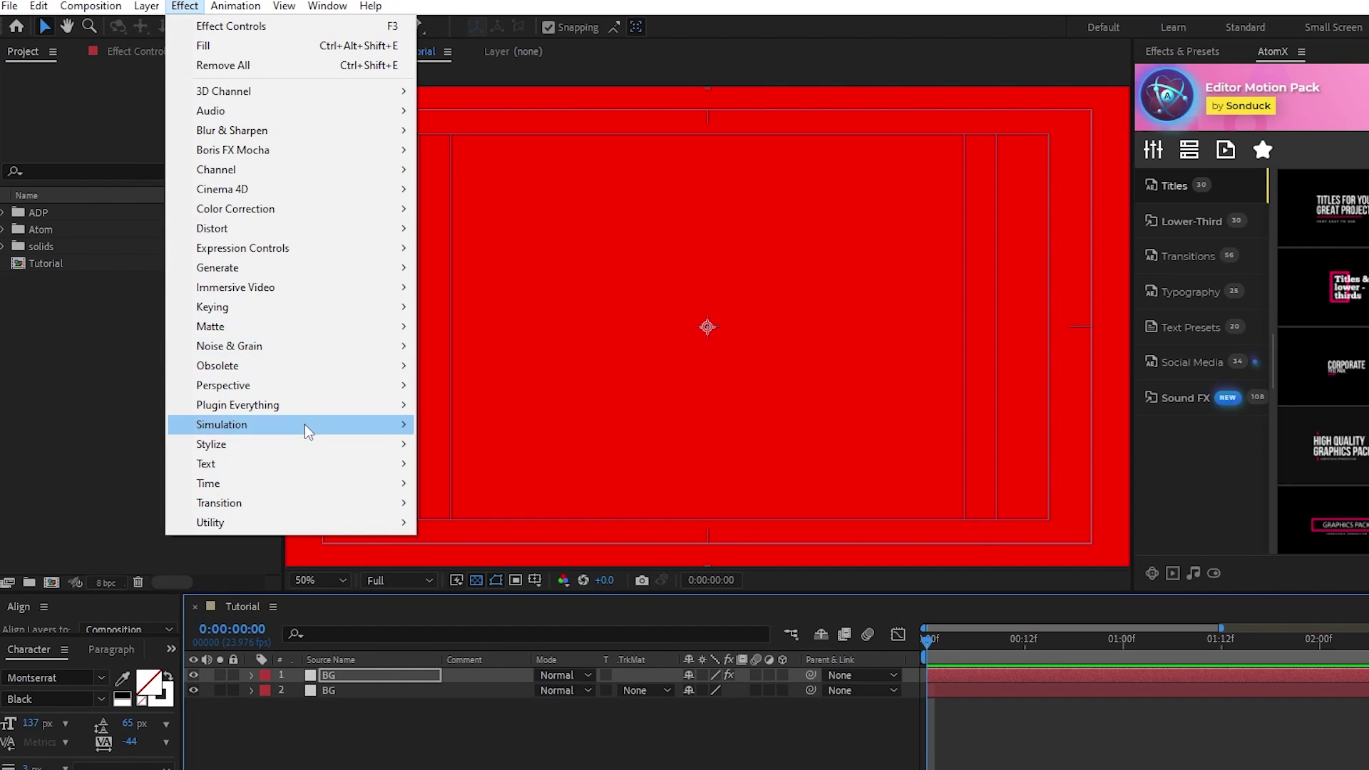
mouse_move(306, 425)
left_click(473, 679)
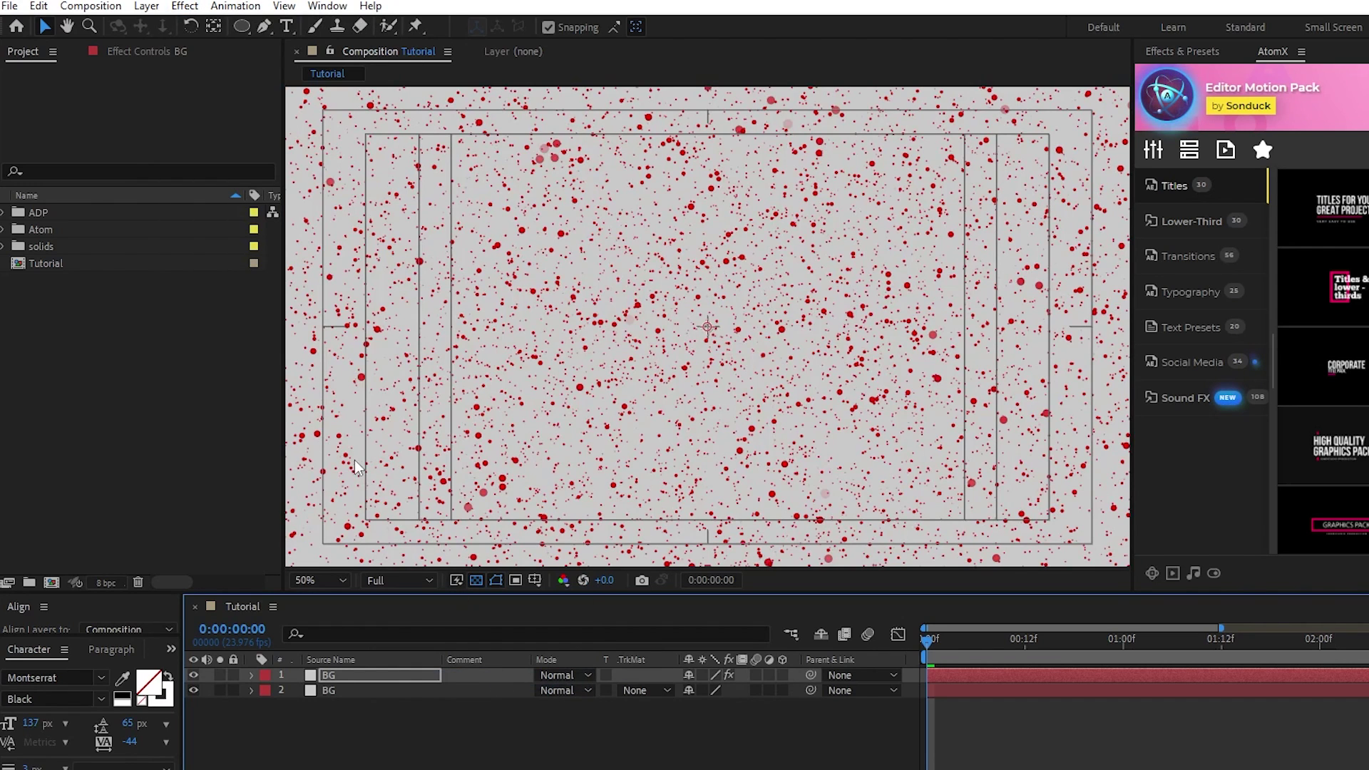
left_click(184, 5)
Add a Matte Choker and set the Fill effect's colour to grey.
mouse_move(344, 328)
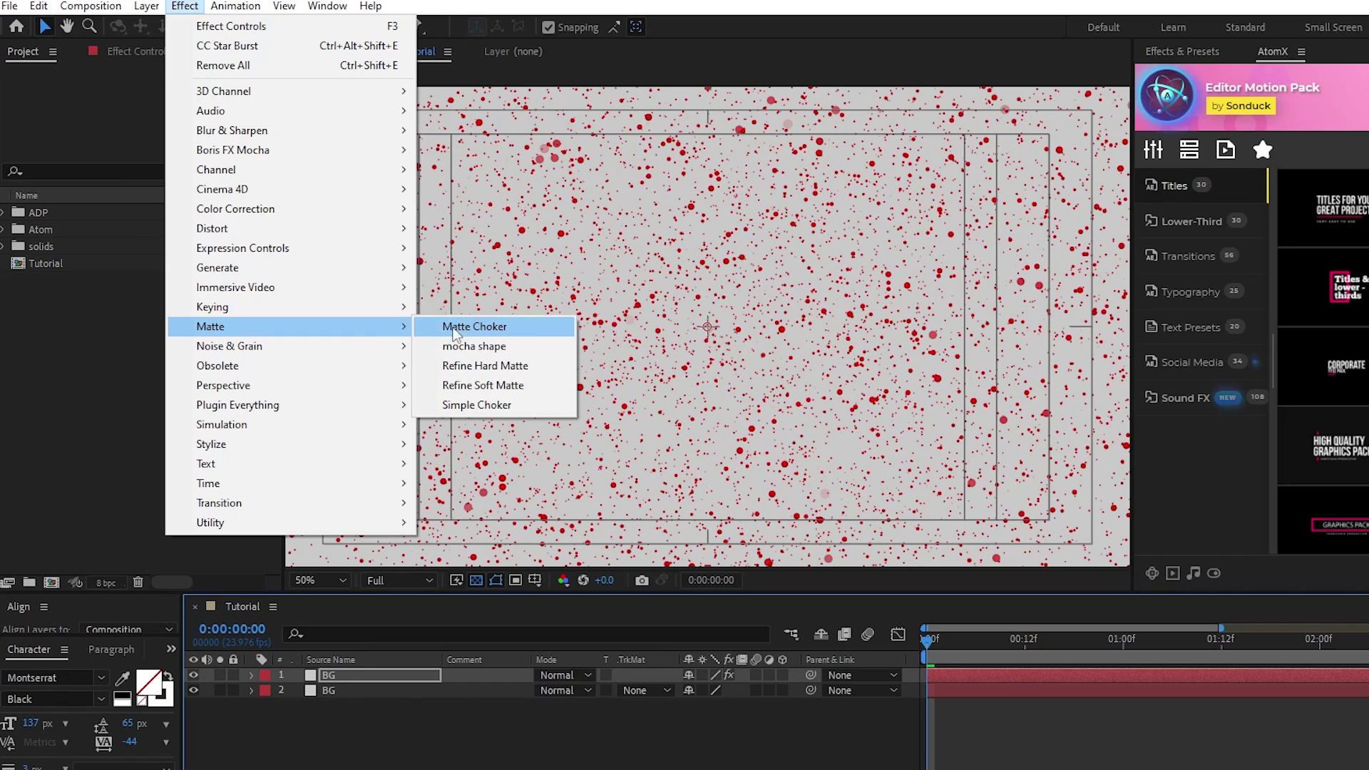
left_click(526, 326)
left_click(174, 50)
left_click(179, 132)
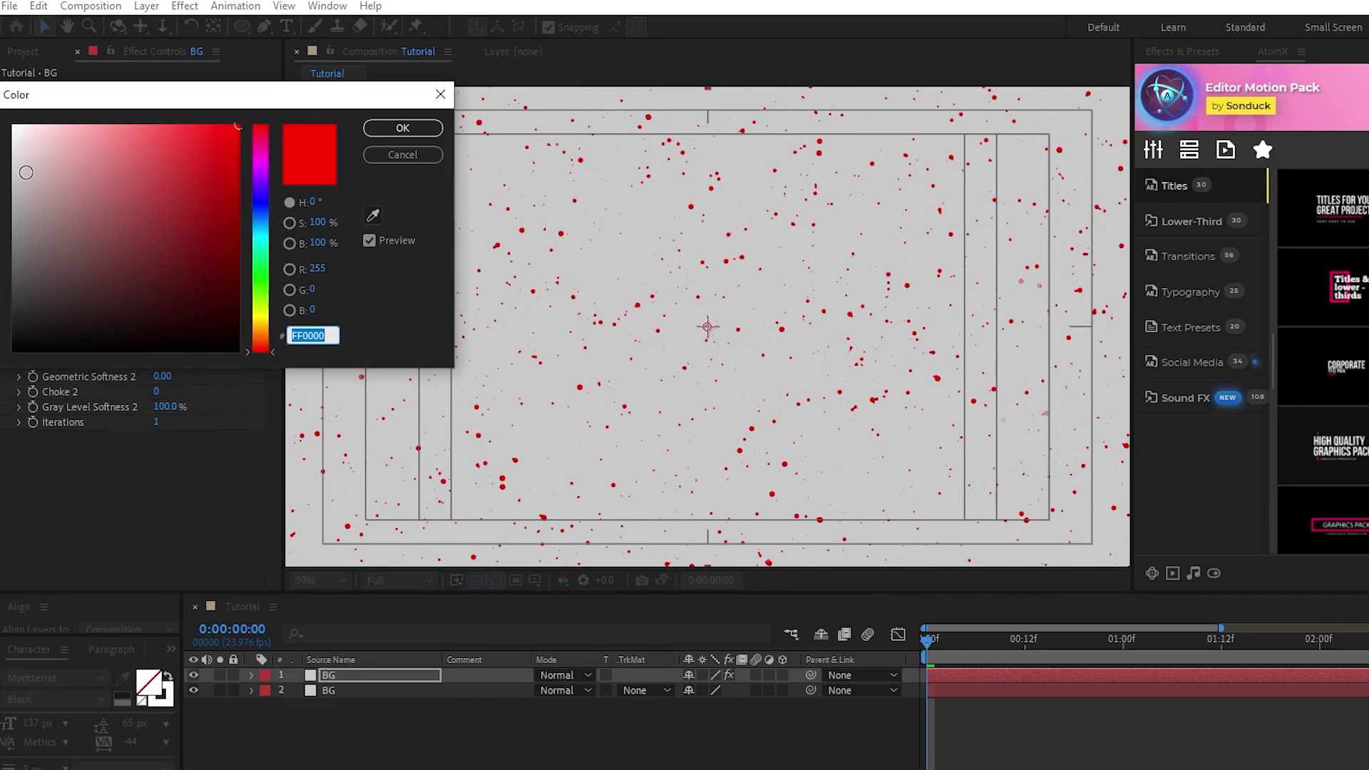
left_click(8, 193)
left_click(396, 129)
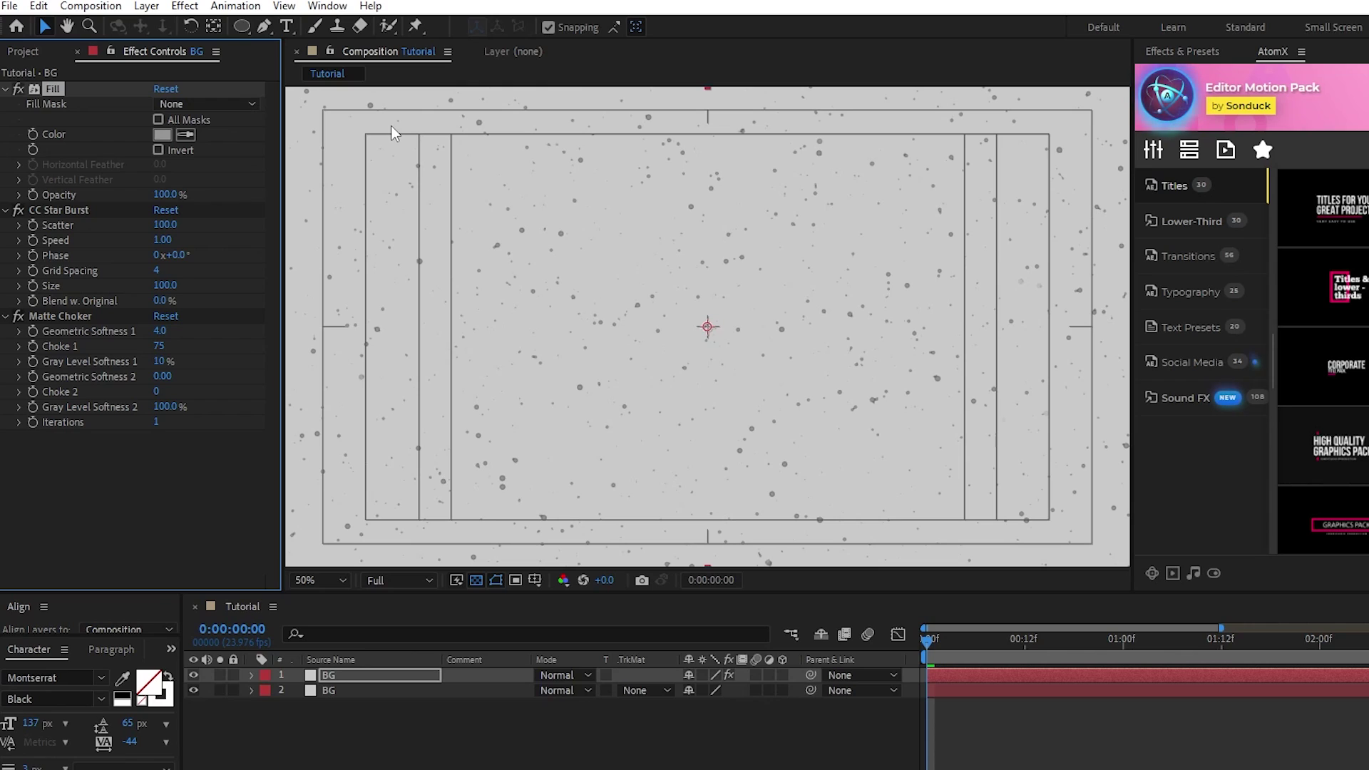
Set CC Star Burst Scatter and Speed both to 0.
left_click(170, 225)
type("0")
key("Return")
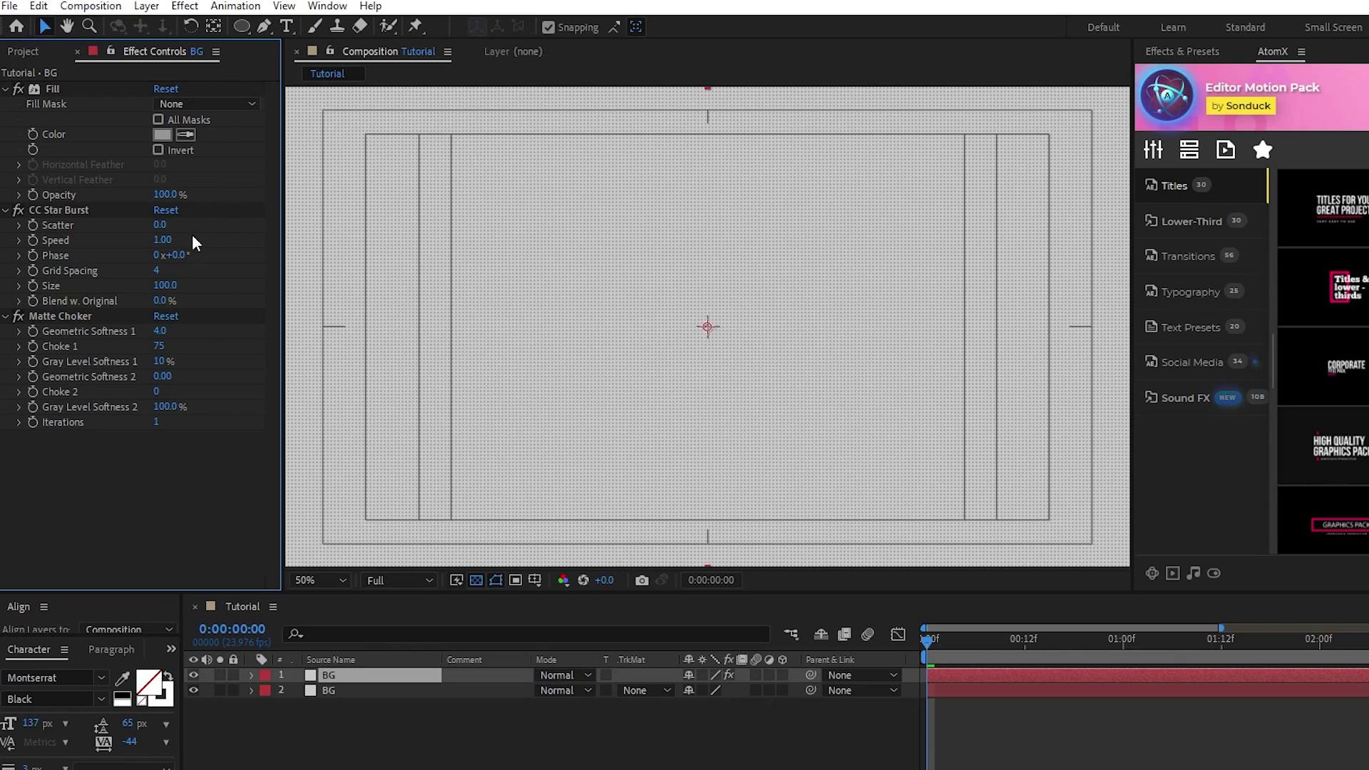
left_click(171, 240)
type("0")
key("Return")
Set Grid Spacing 30, Size 20 and Geometric Softness 1 to 7, and hide the safe-area guides.
left_click(160, 270)
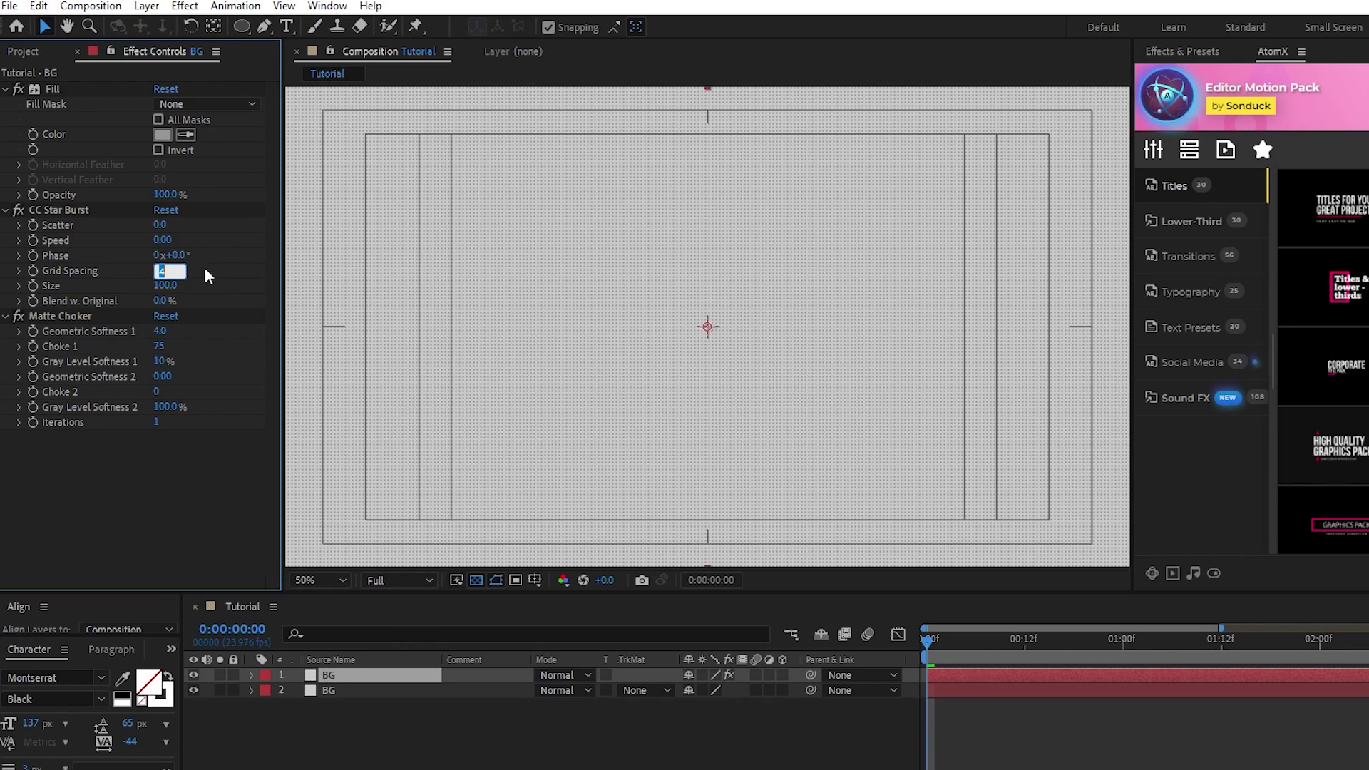
key("Return")
type("20")
key("Return")
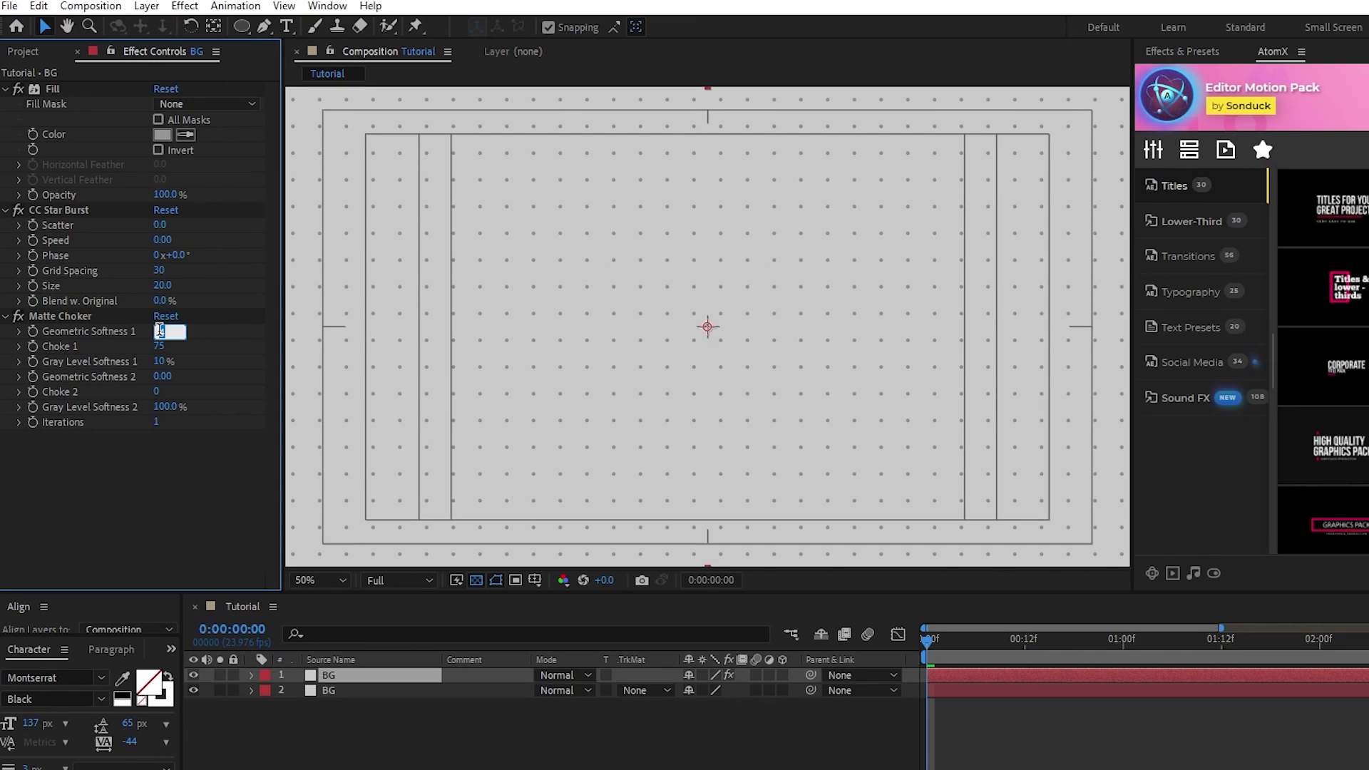
type("7")
key("Return")
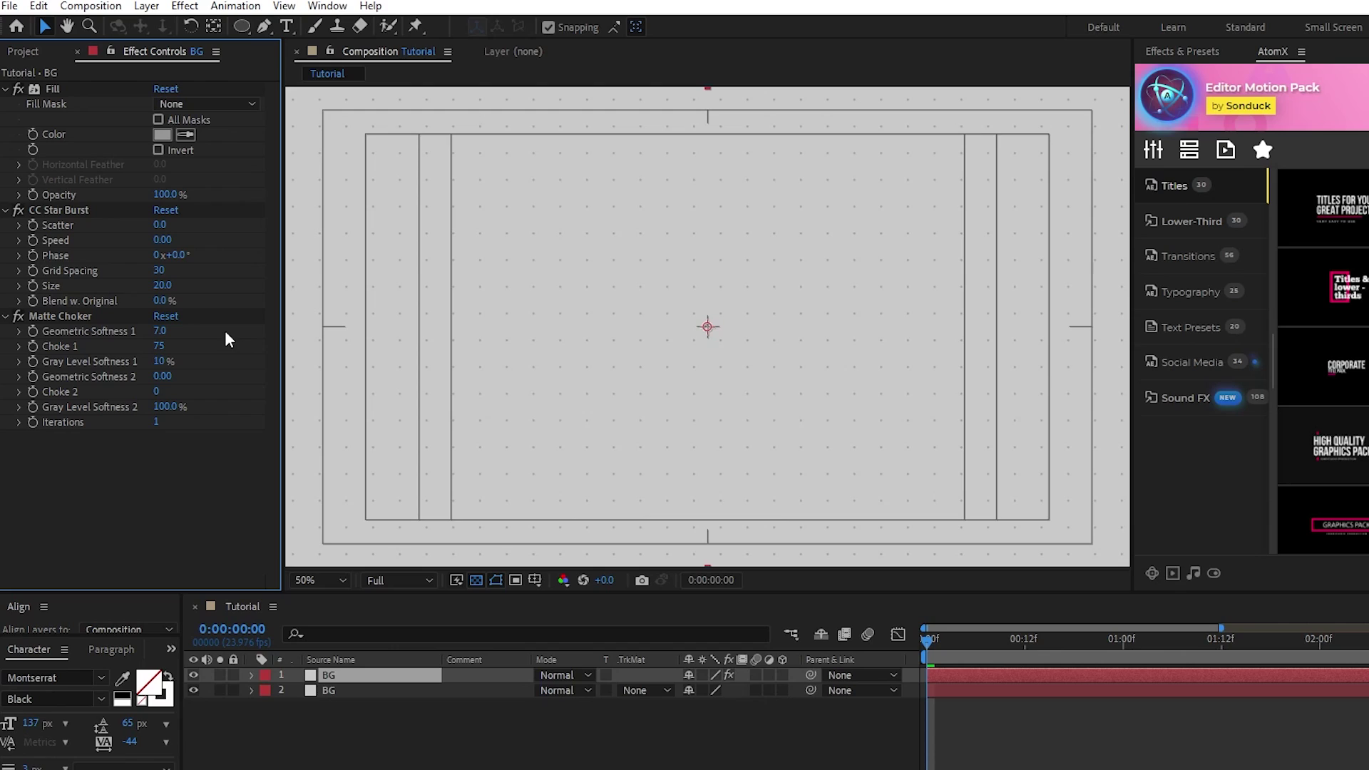
left_click(535, 579)
left_click(563, 596)
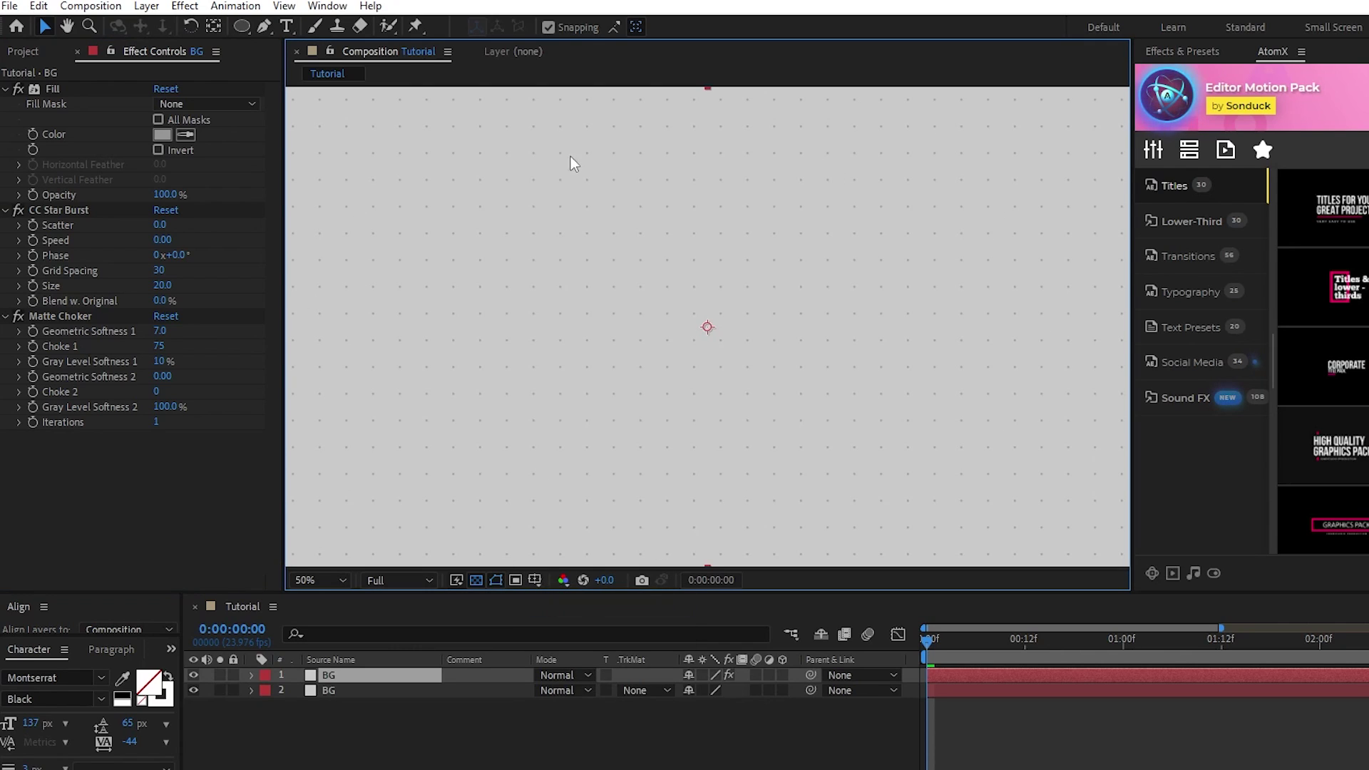
Rename the top layer to DOTS and set the Ellipse tool to no fill.
type("DOTS")
key("Return")
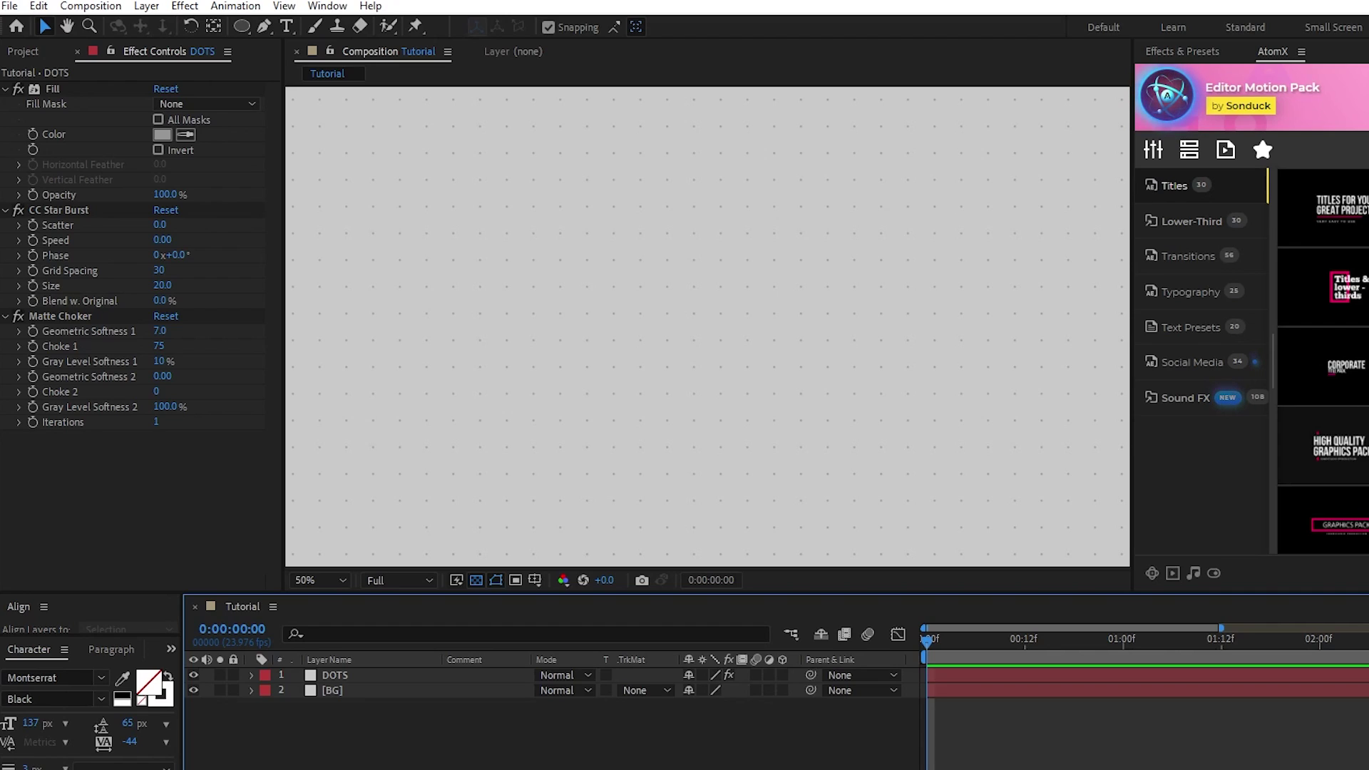
left_click(242, 27)
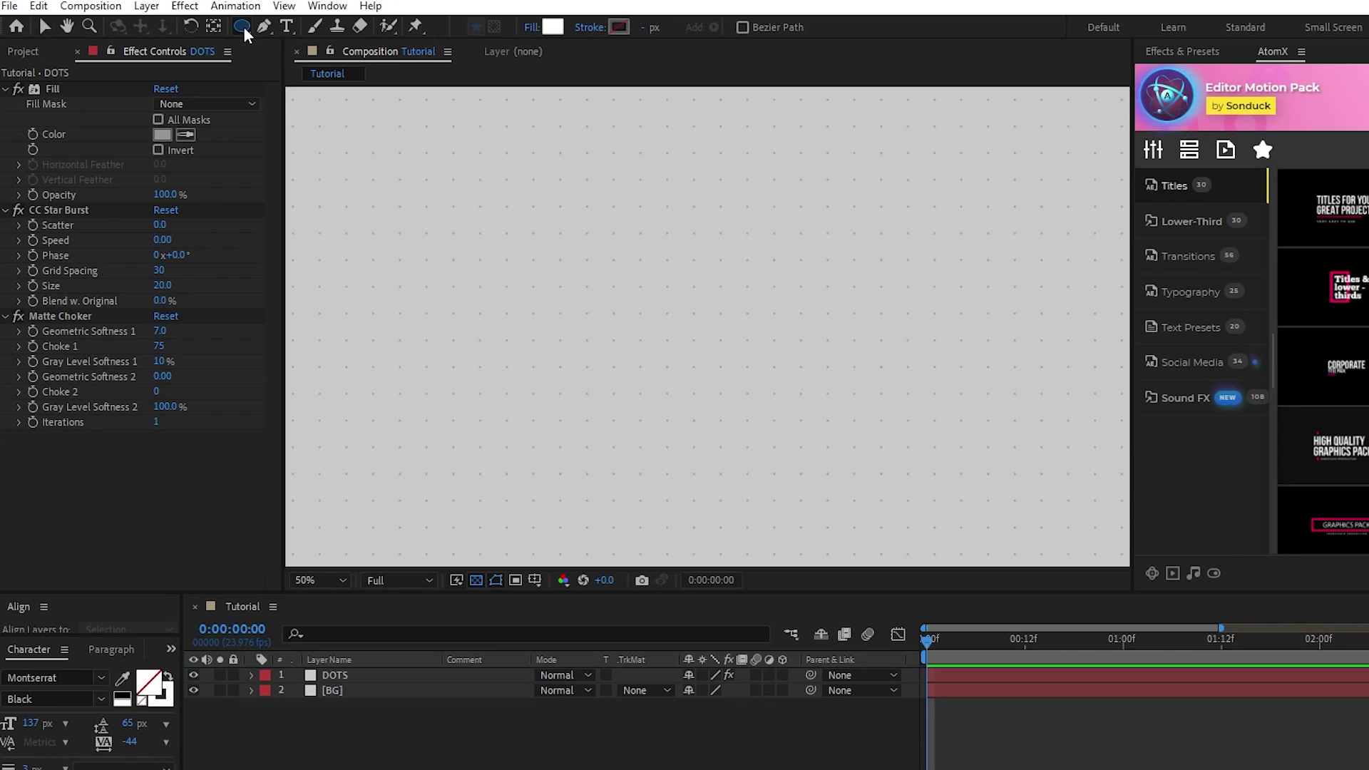
left_click(531, 28)
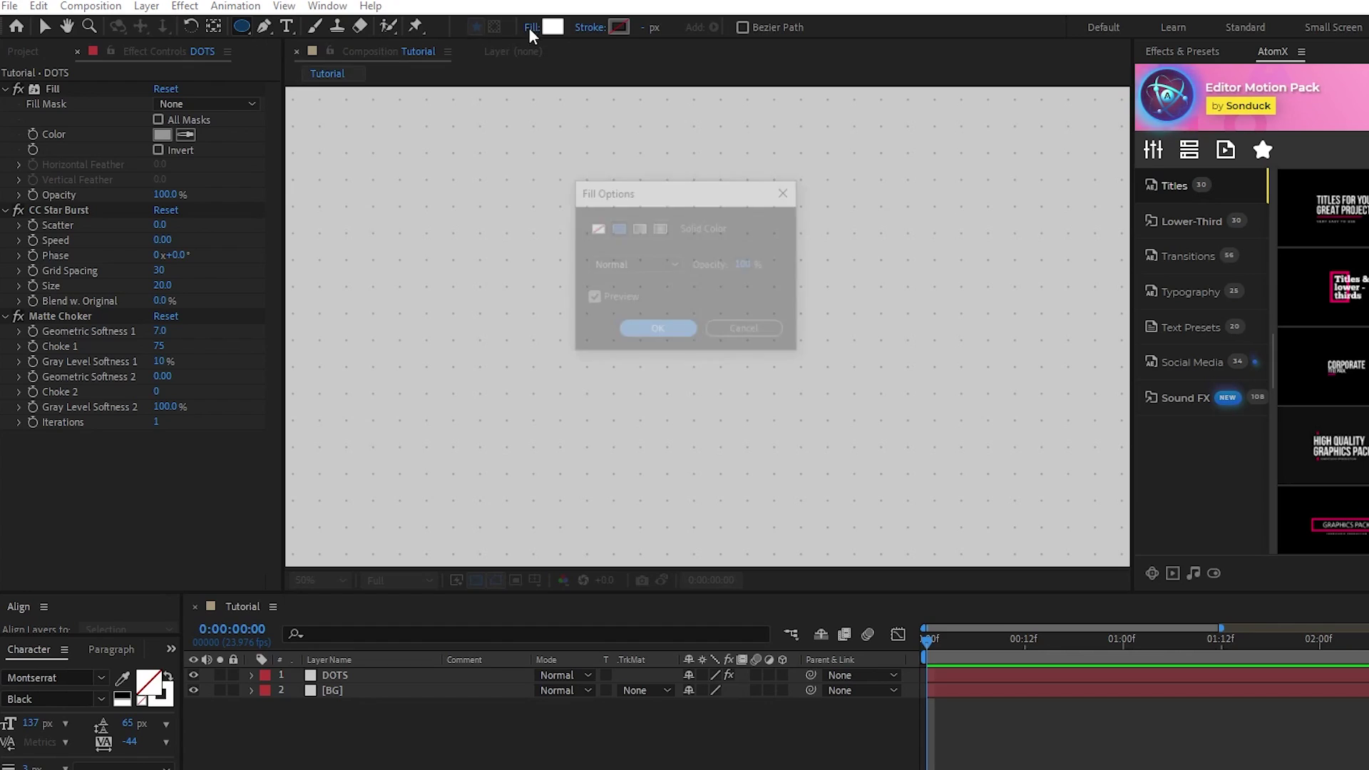
left_click(597, 228)
left_click(646, 330)
Give new ellipses a solid colour stroke 185 px wide.
left_click(590, 27)
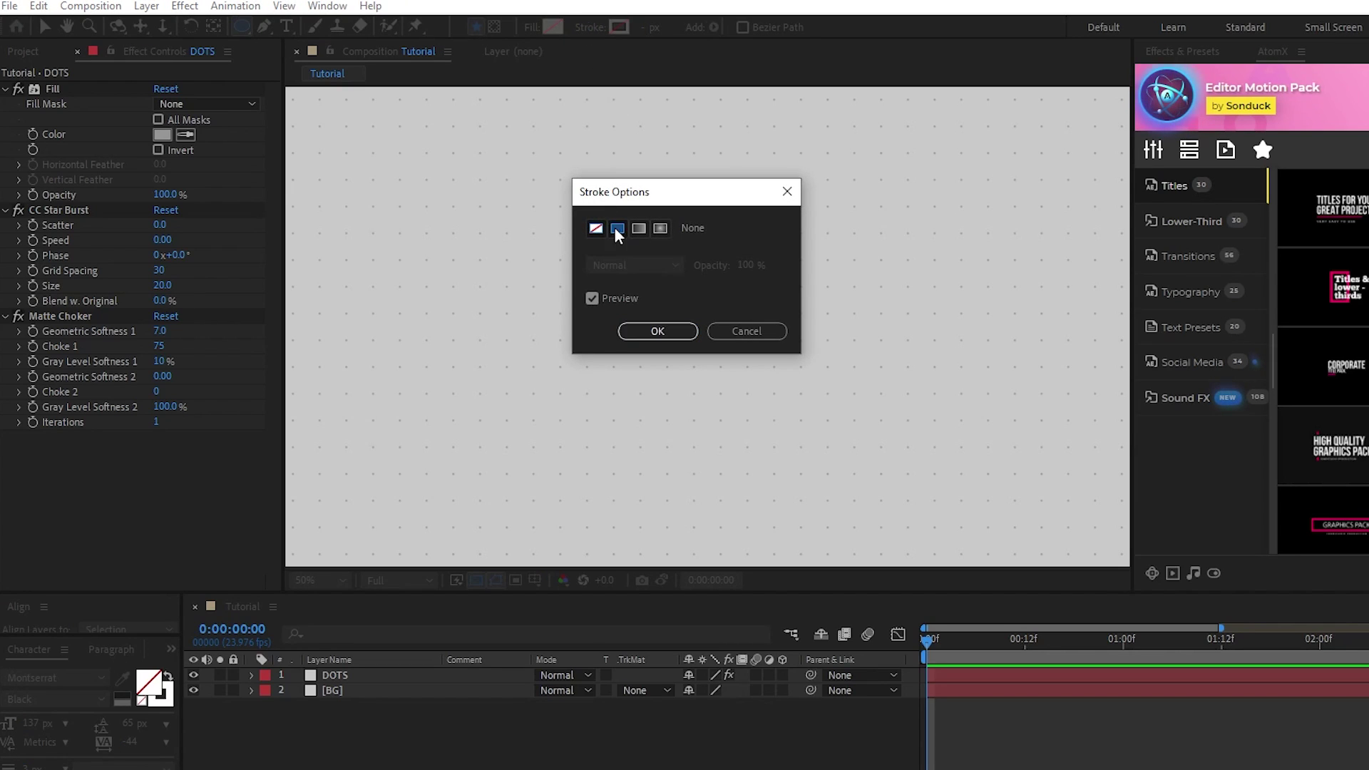
left_click(618, 228)
left_click(657, 329)
left_click(646, 29)
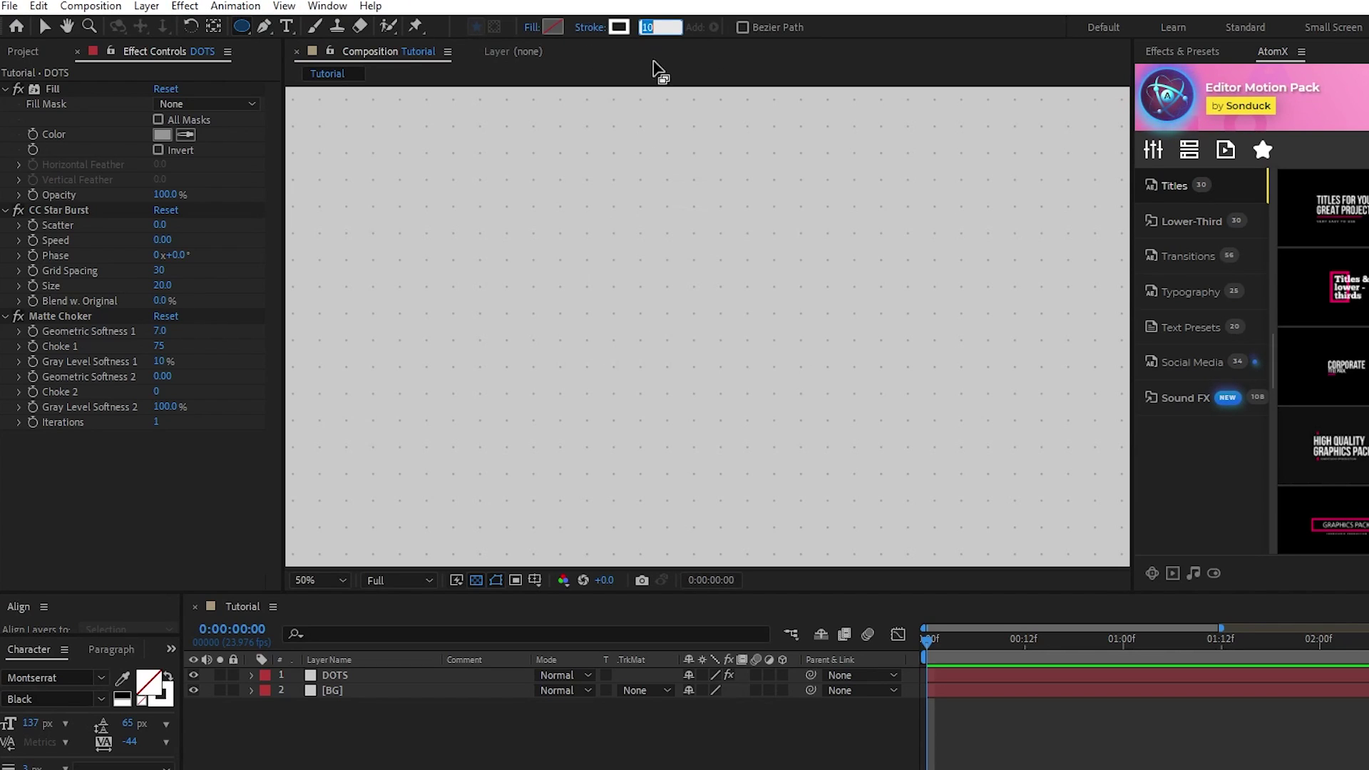
type("185")
key("Return")
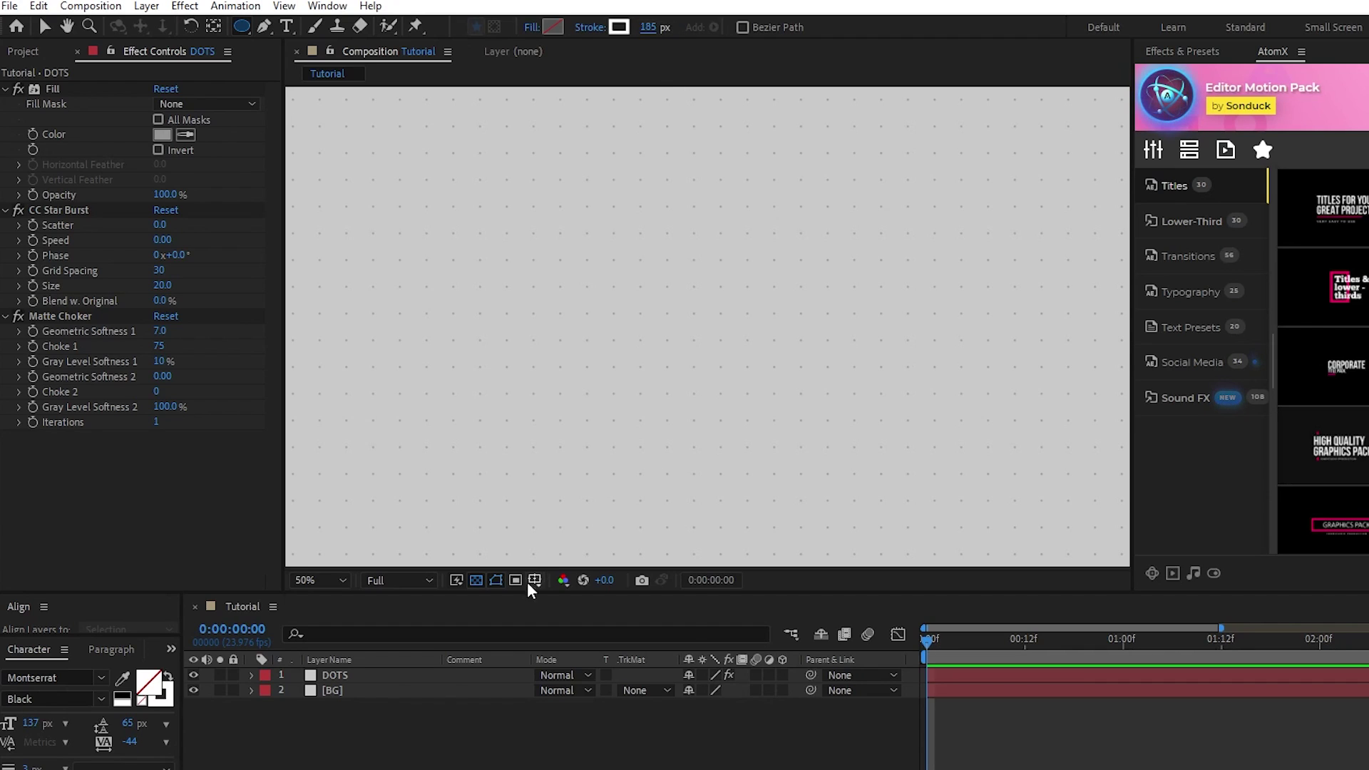
Show the safe guides and draw a large ring from the composition centre.
left_click(535, 580)
left_click(570, 596)
scroll(707, 327, "down", 2)
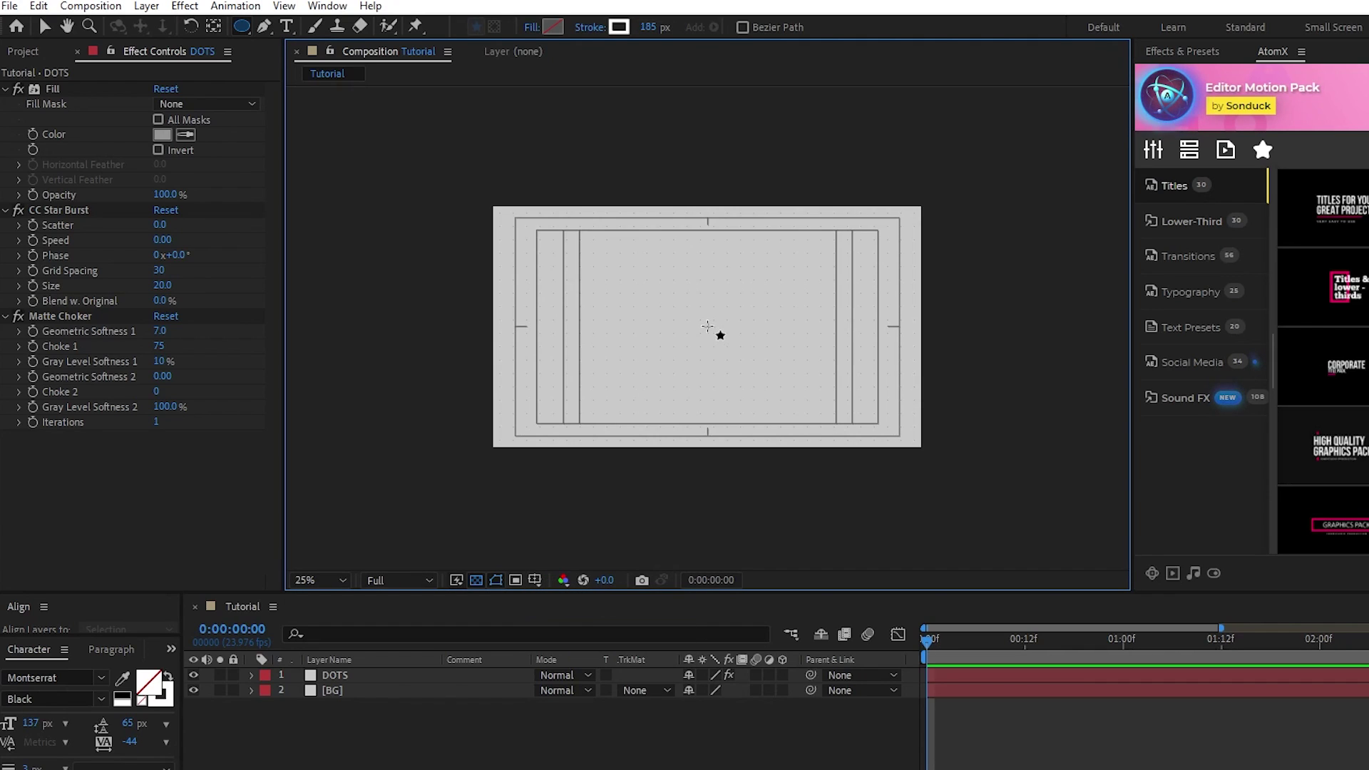
left_click_drag(708, 327, 819, 457)
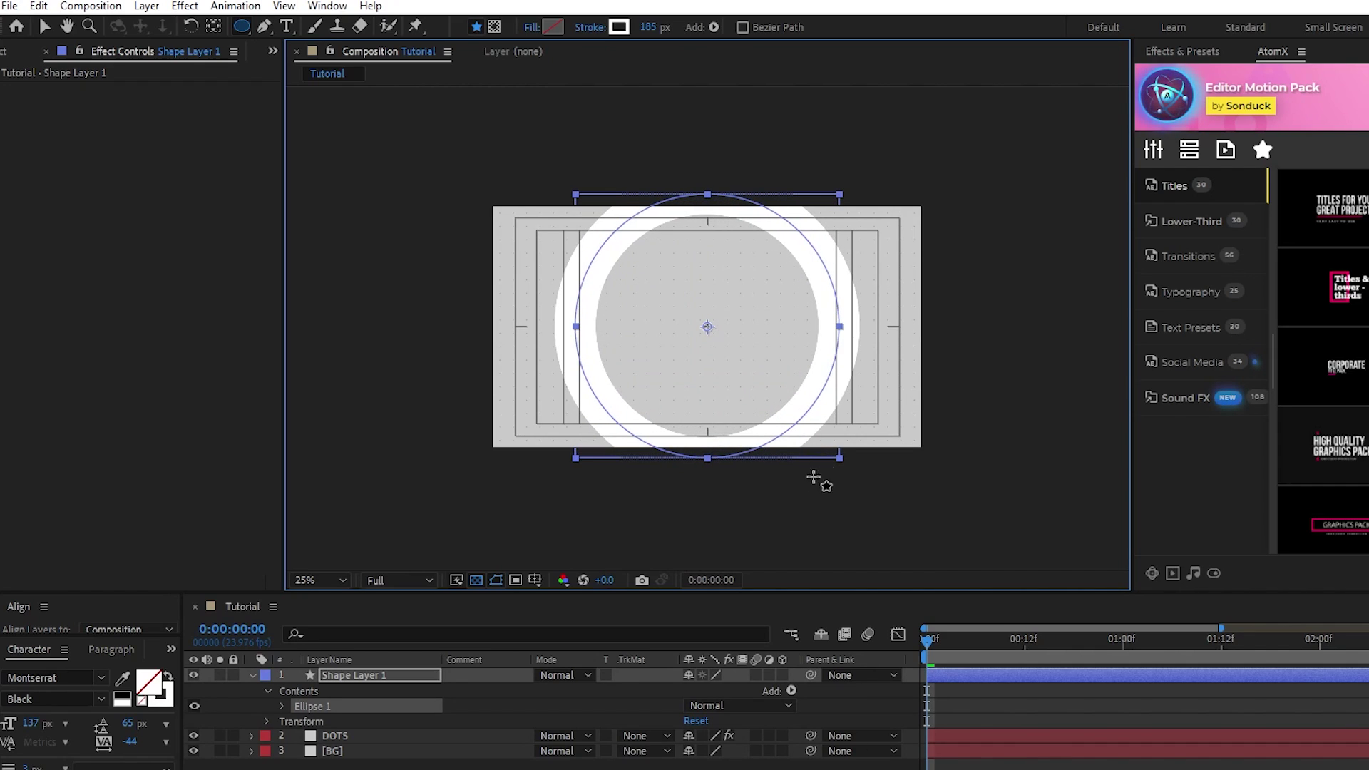
key("v")
left_click(807, 490)
Duplicate Shape Layer 1, scale the copy to 37% and give it a 347 px stroke.
scroll(735, 335, "up", 2)
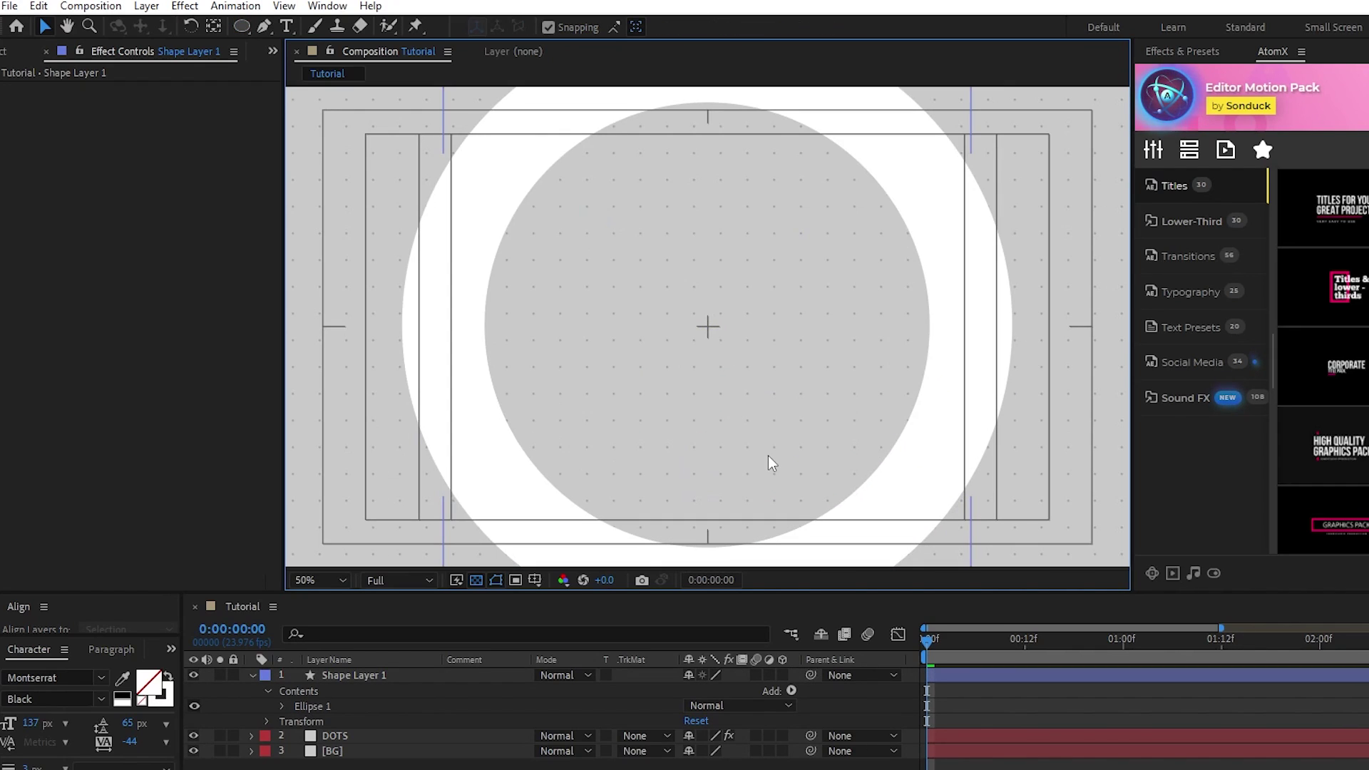
left_click(357, 675)
key("ctrl+d")
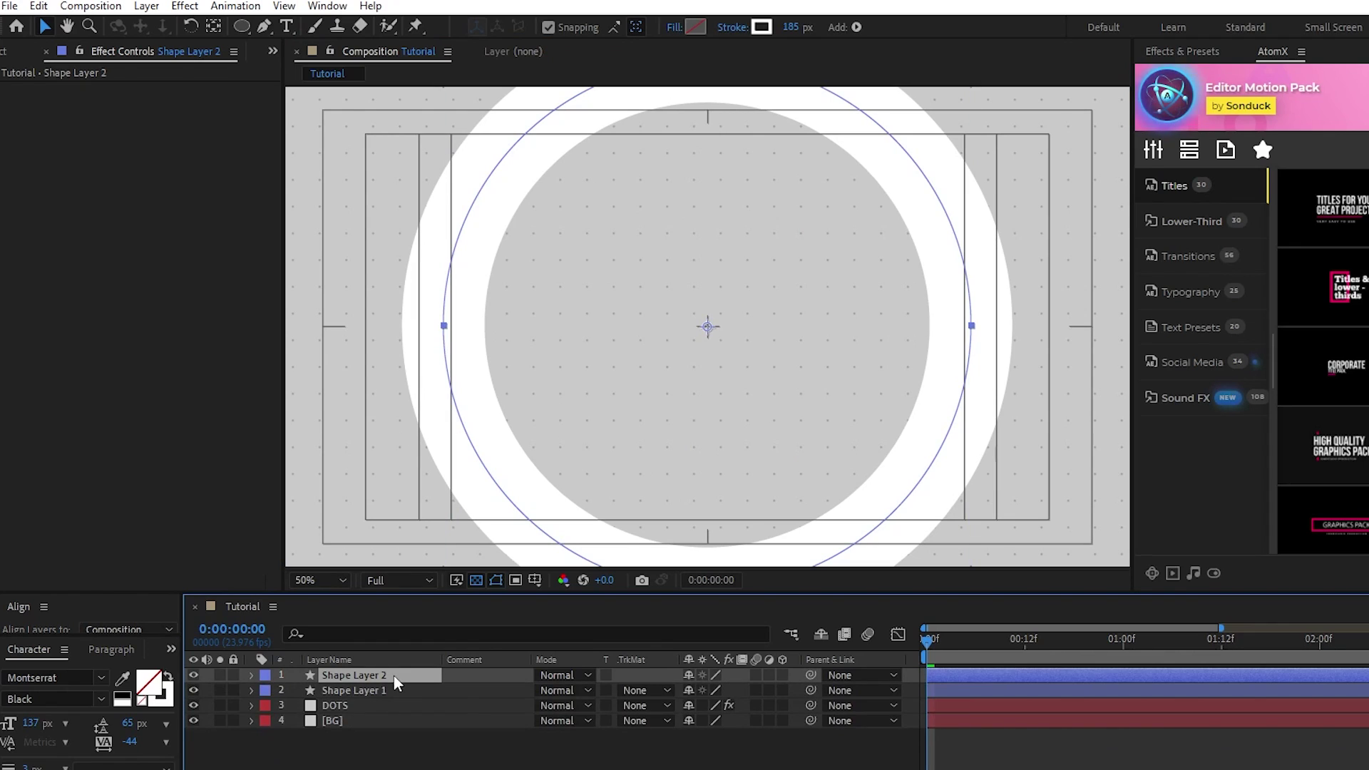
key("s")
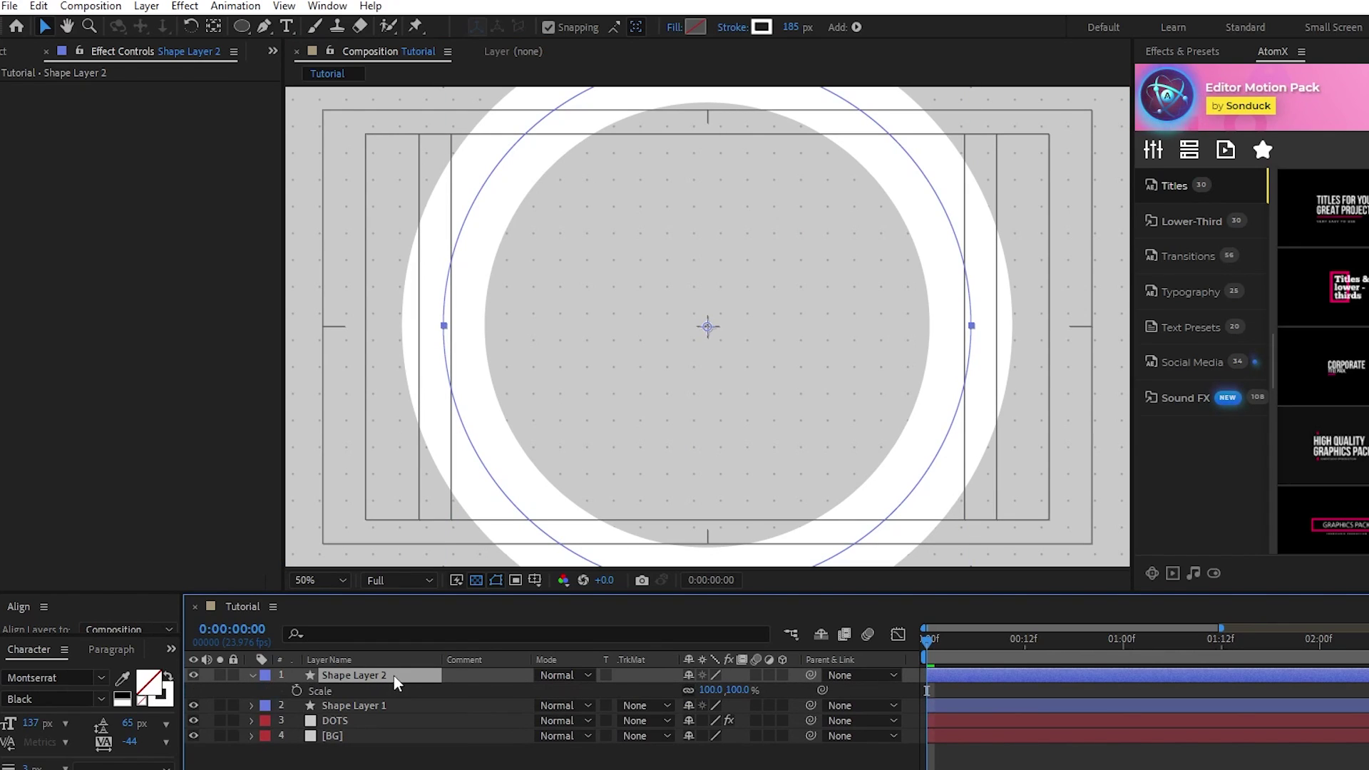
left_click_drag(712, 690, 676, 690)
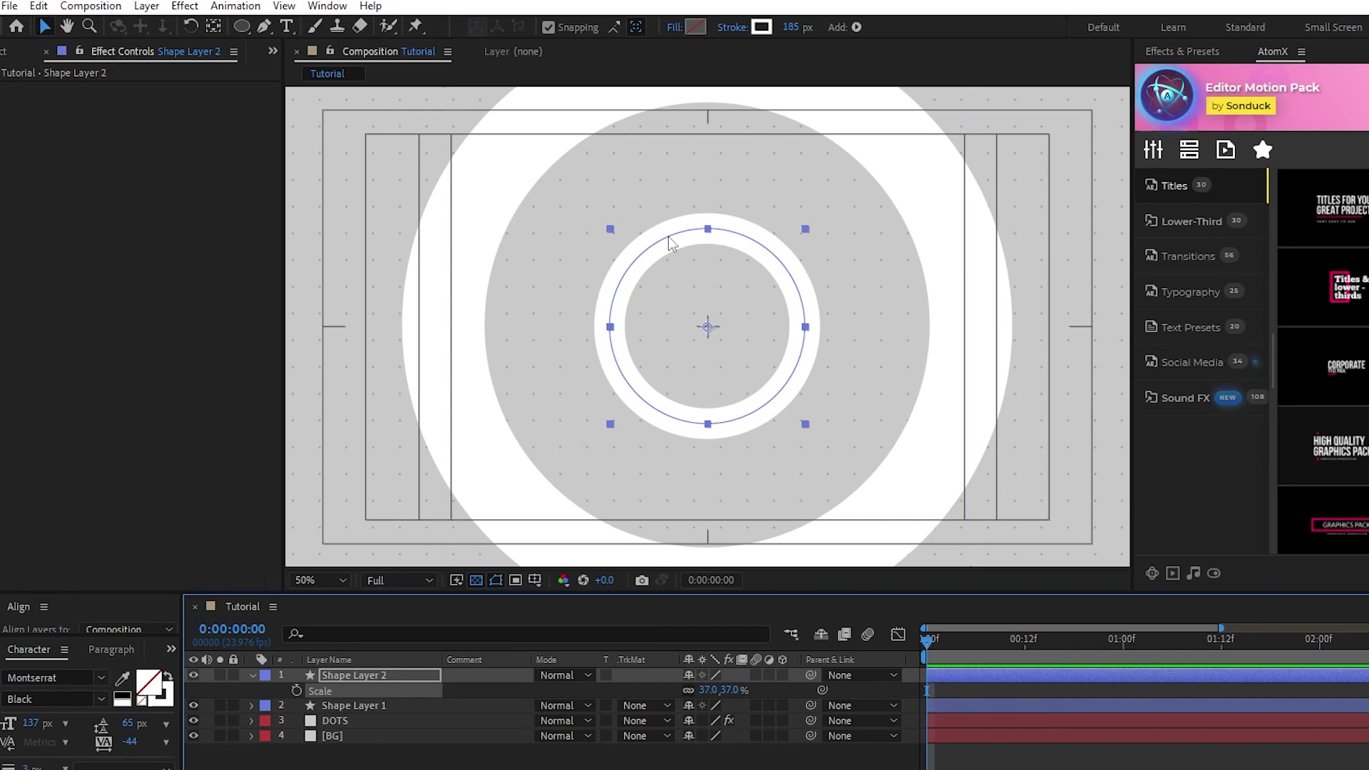
left_click_drag(790, 26, 956, 45)
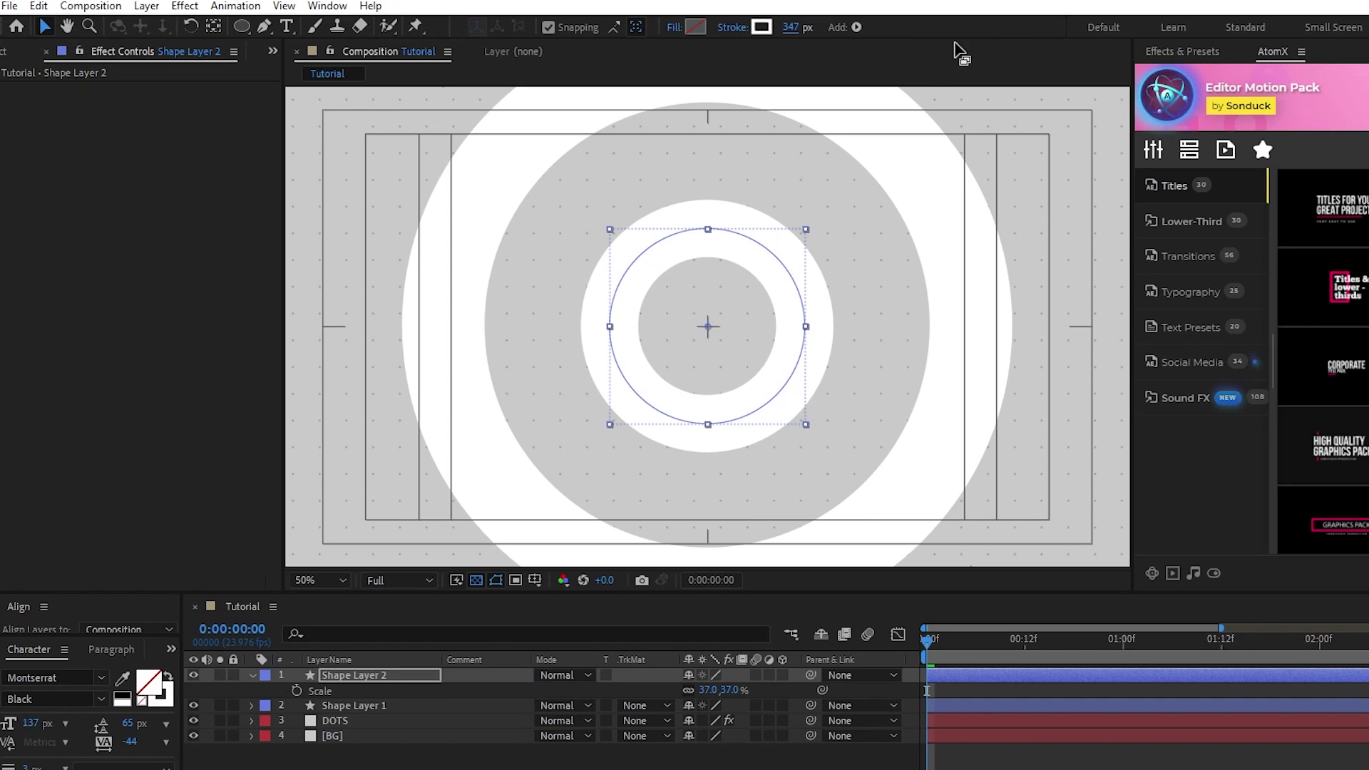
Duplicate Shape Layer 2 into Shape Layer 3 with a solid fill, scaled to 21%.
left_click(254, 674)
left_click(358, 676)
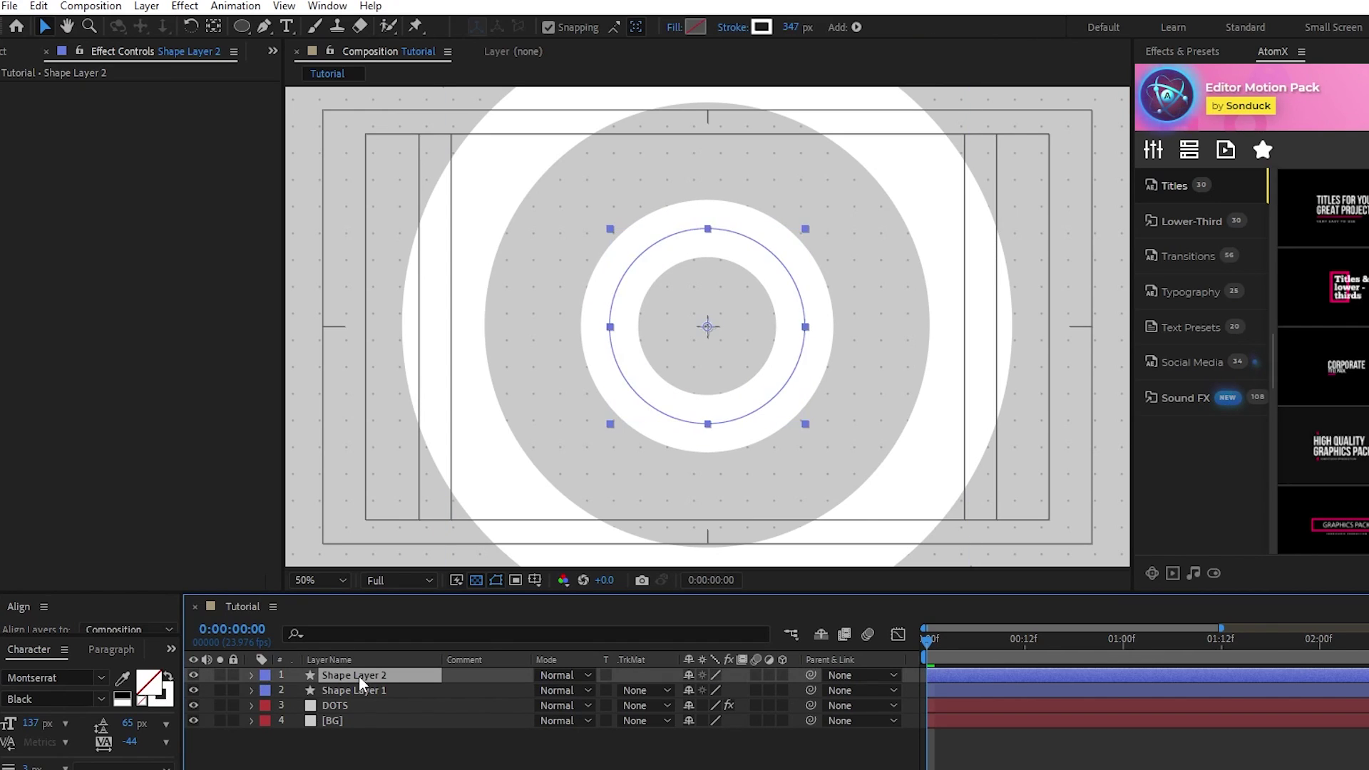
key("ctrl+d")
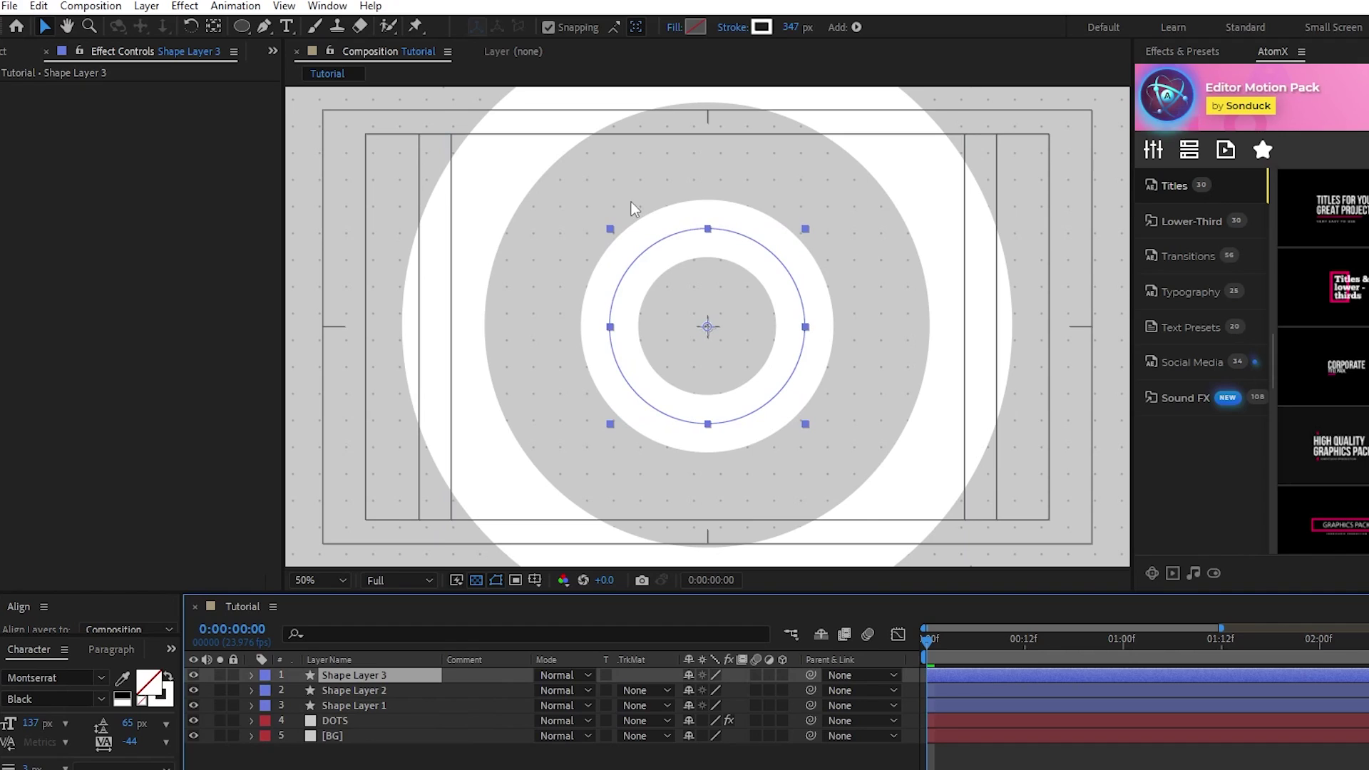
left_click(675, 29)
left_click(617, 228)
left_click(656, 332)
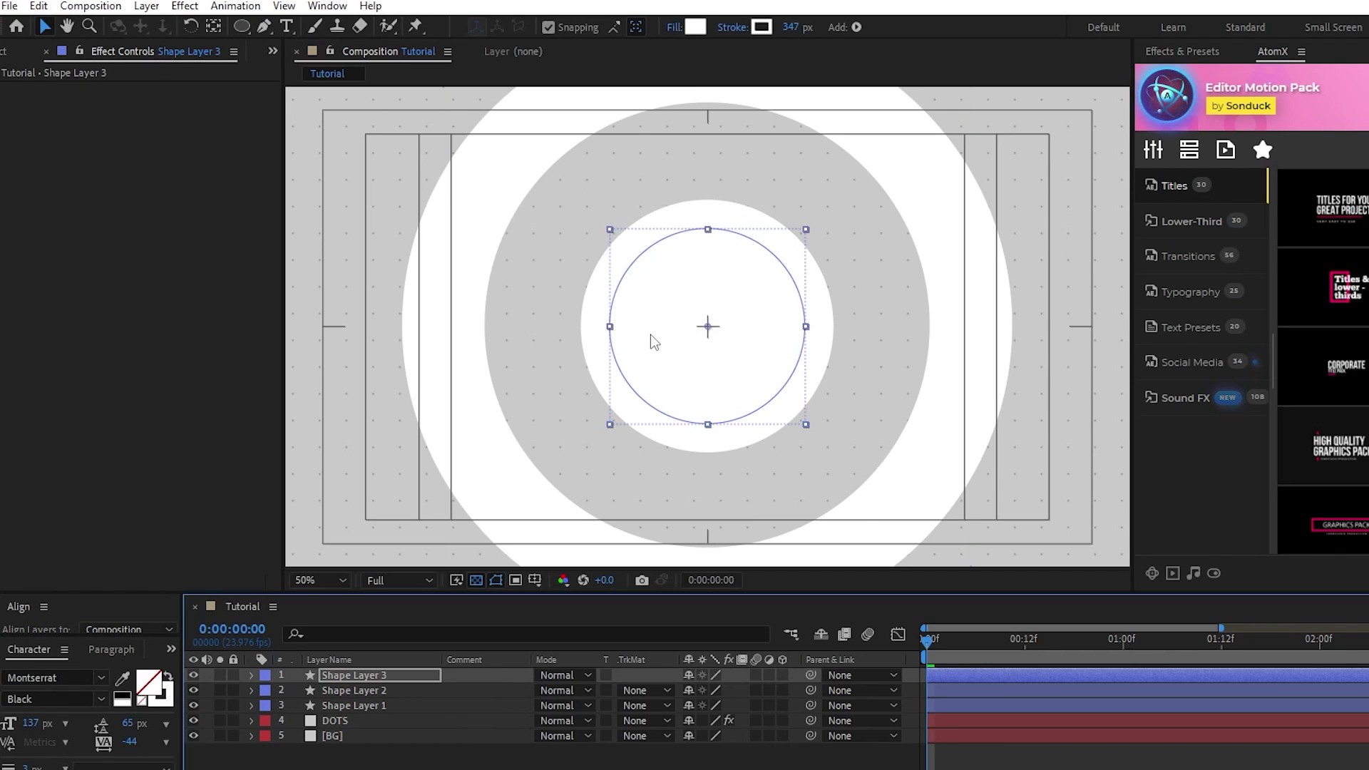
left_click(391, 675)
key("s")
left_click_drag(721, 697, 710, 697)
key("F2")
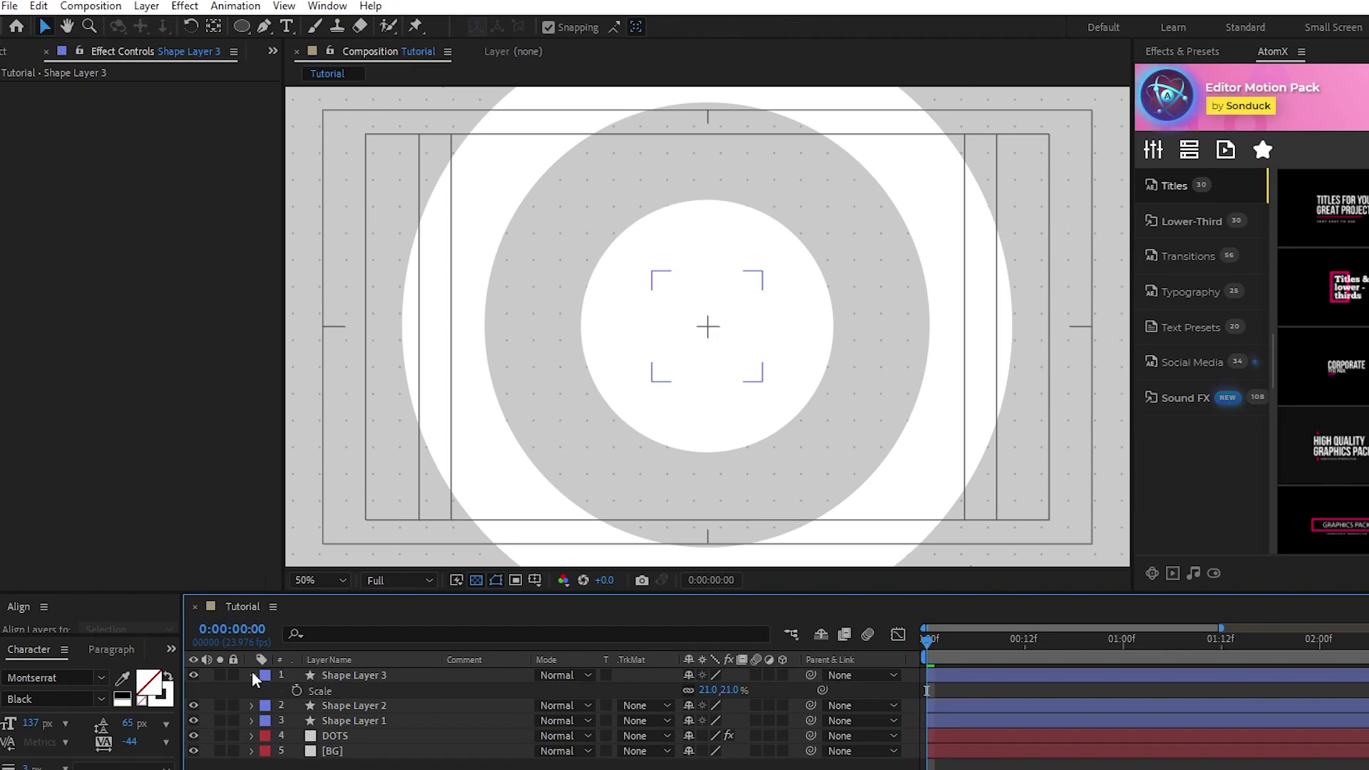
left_click(252, 675)
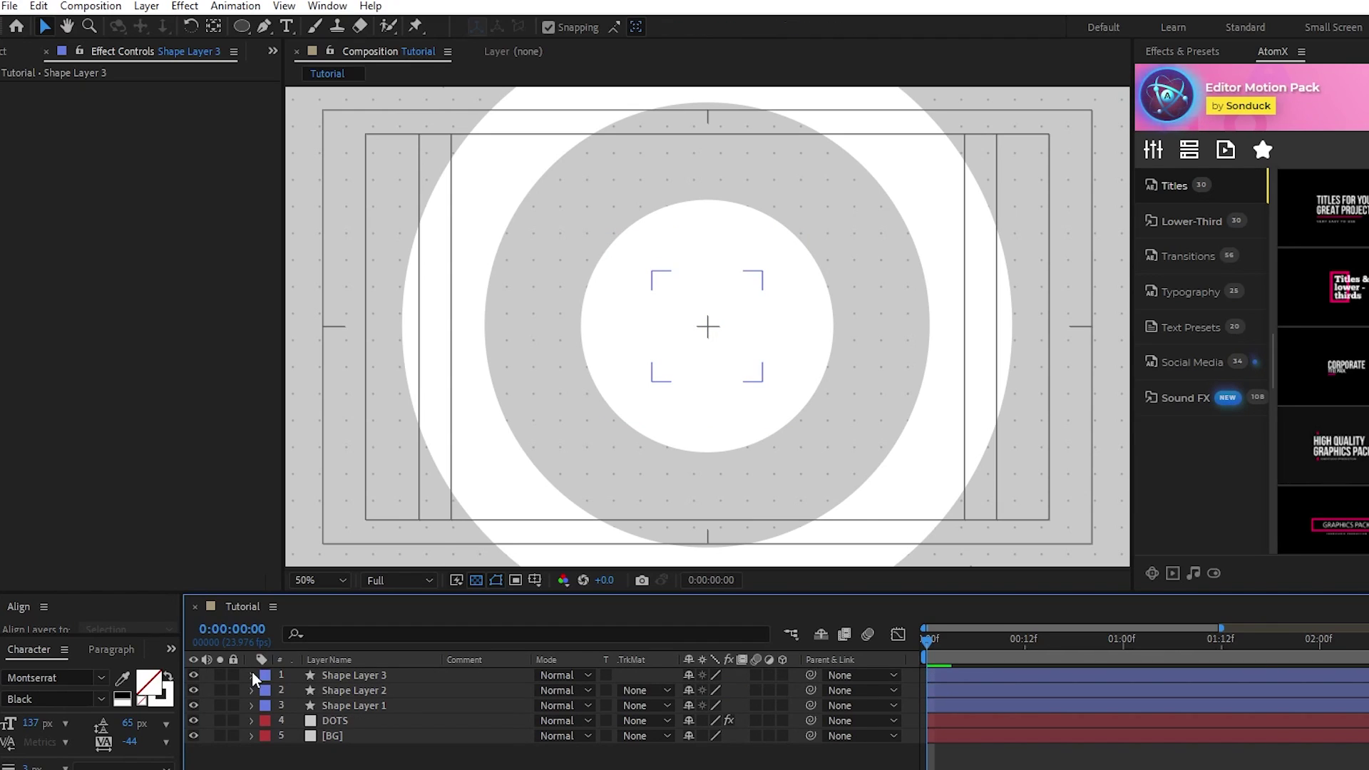
Add a Gradient Ramp to Shape Layer 1 running from bright cyan to dark teal.
left_click(352, 706)
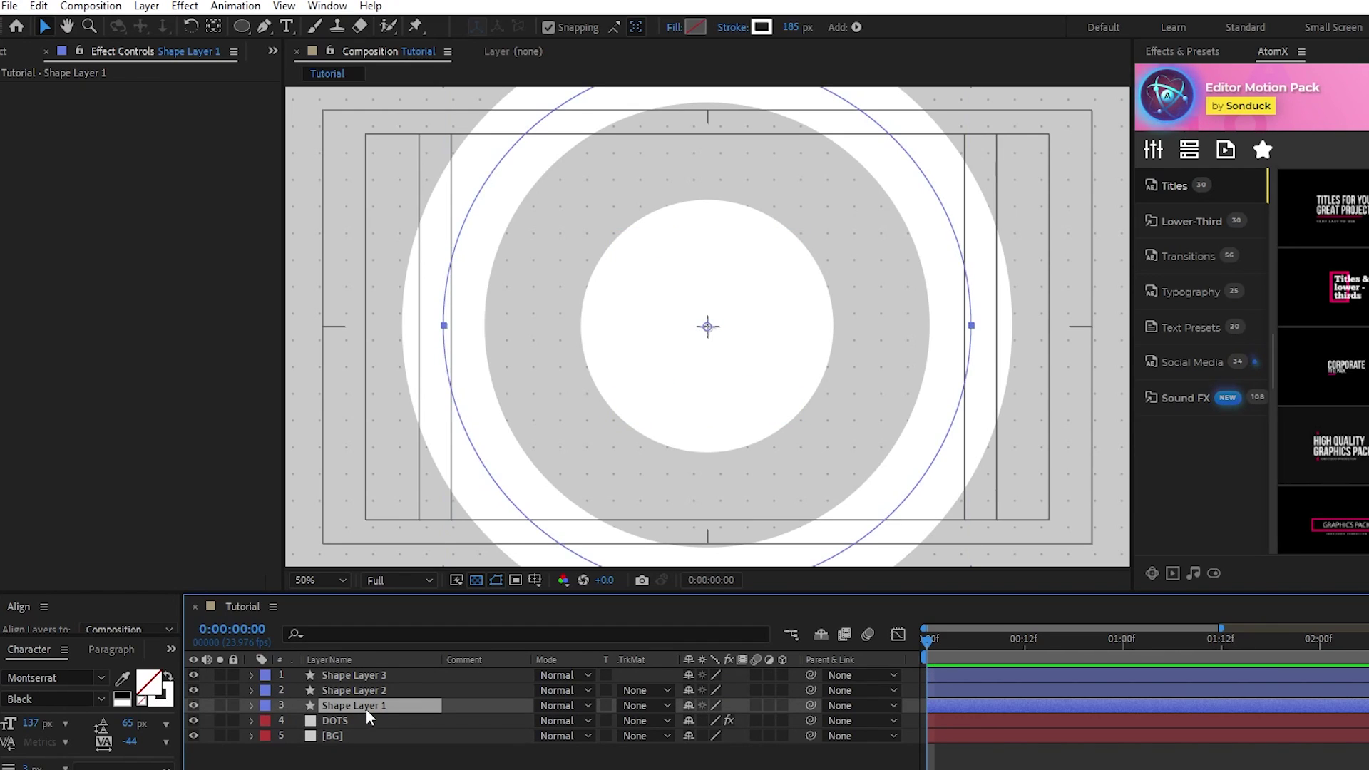
left_click(185, 5)
mouse_move(239, 269)
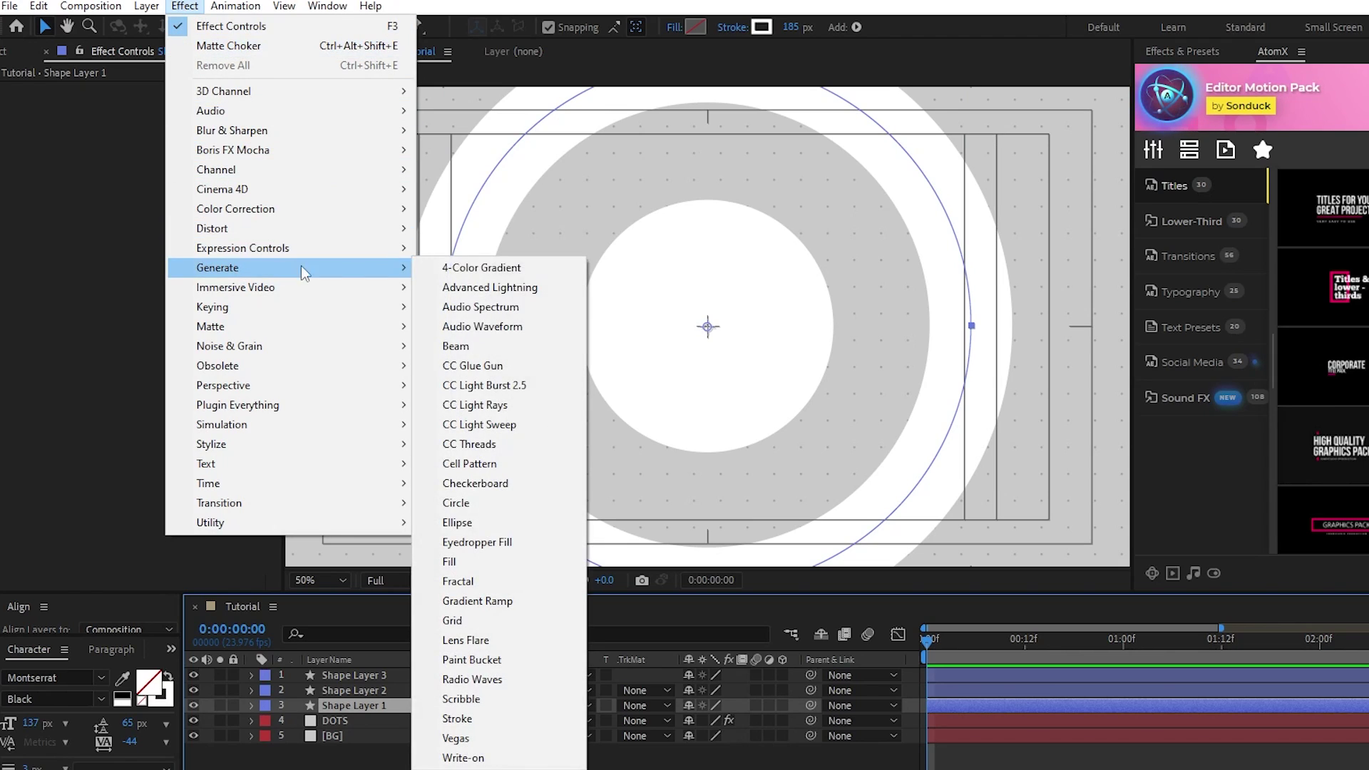
left_click(471, 603)
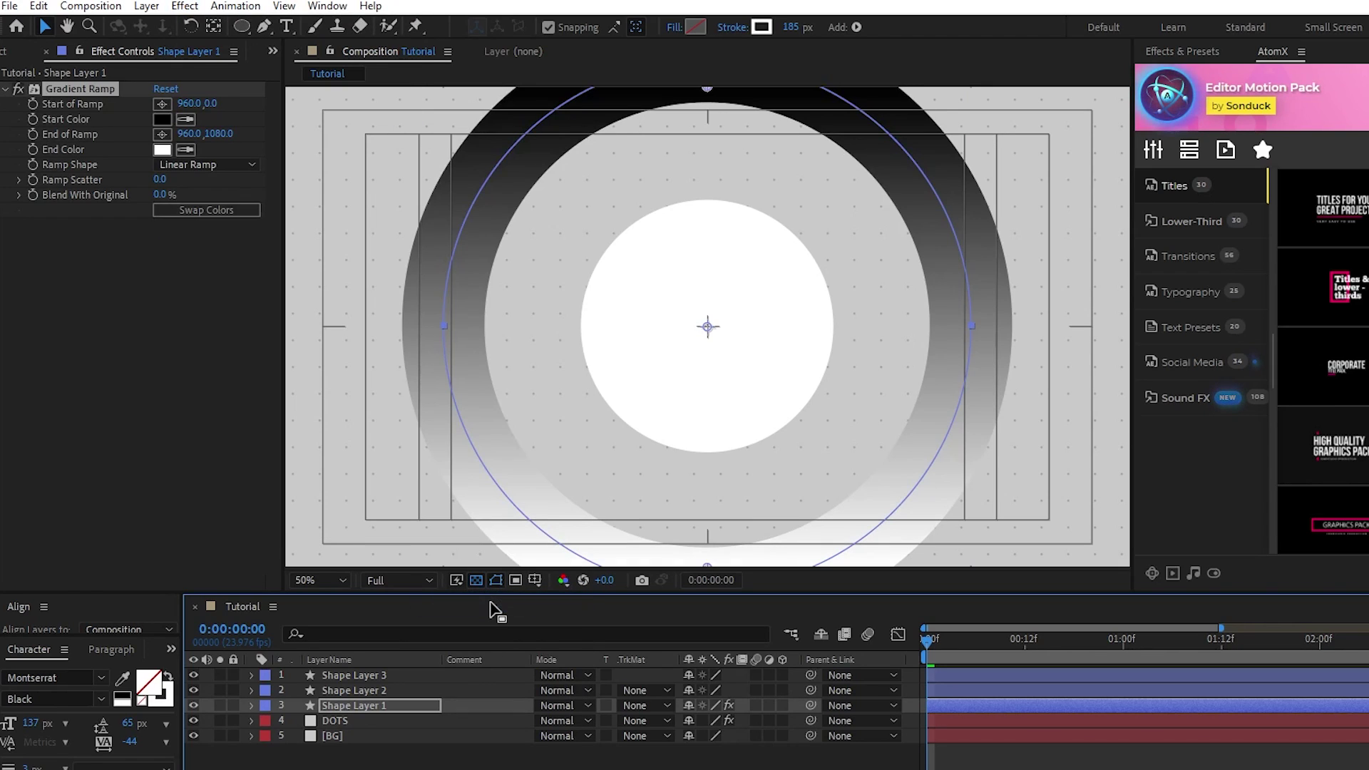
left_click(162, 119)
left_click(261, 238)
left_click_drag(213, 149, 226, 259)
left_click(403, 128)
left_click(186, 149)
left_click(162, 150)
left_click(403, 128)
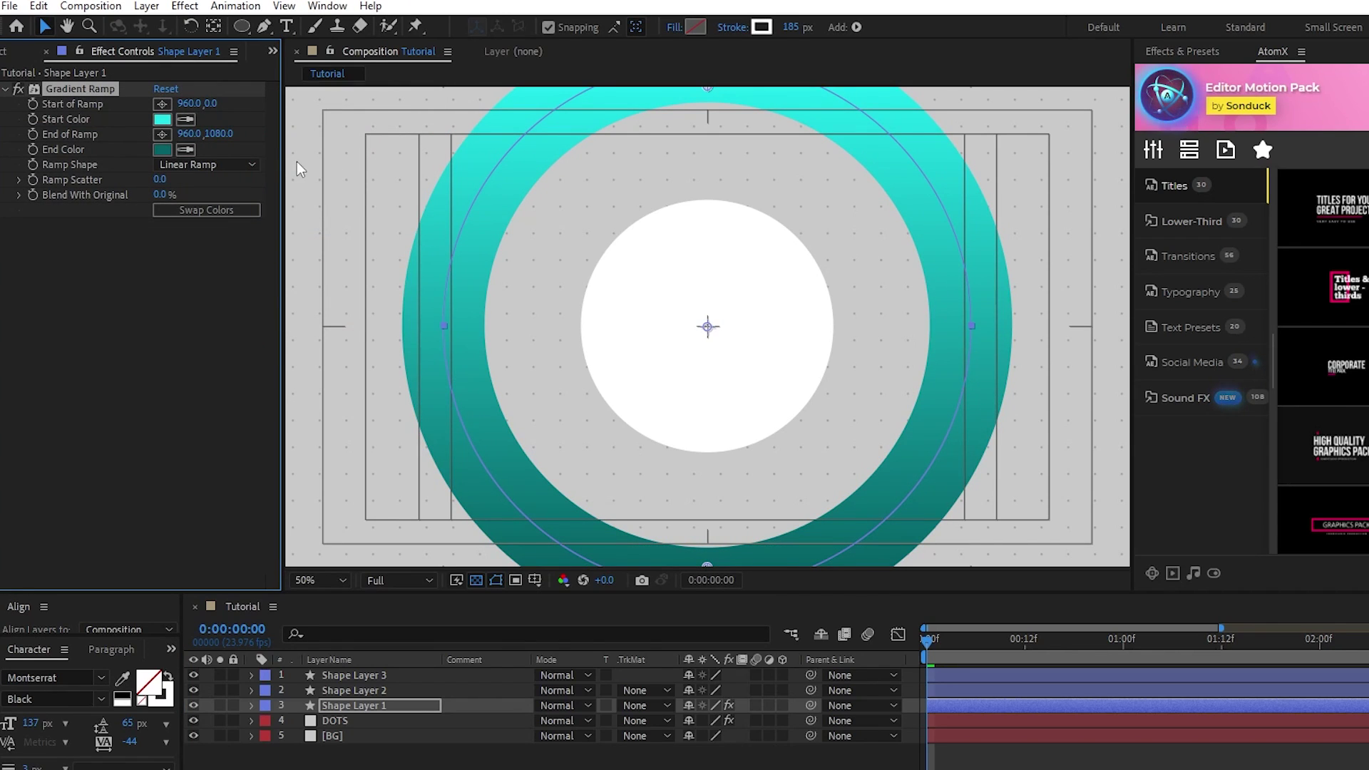
Place the ramp's start point at the upper right and end point at the lower left.
left_click(162, 104)
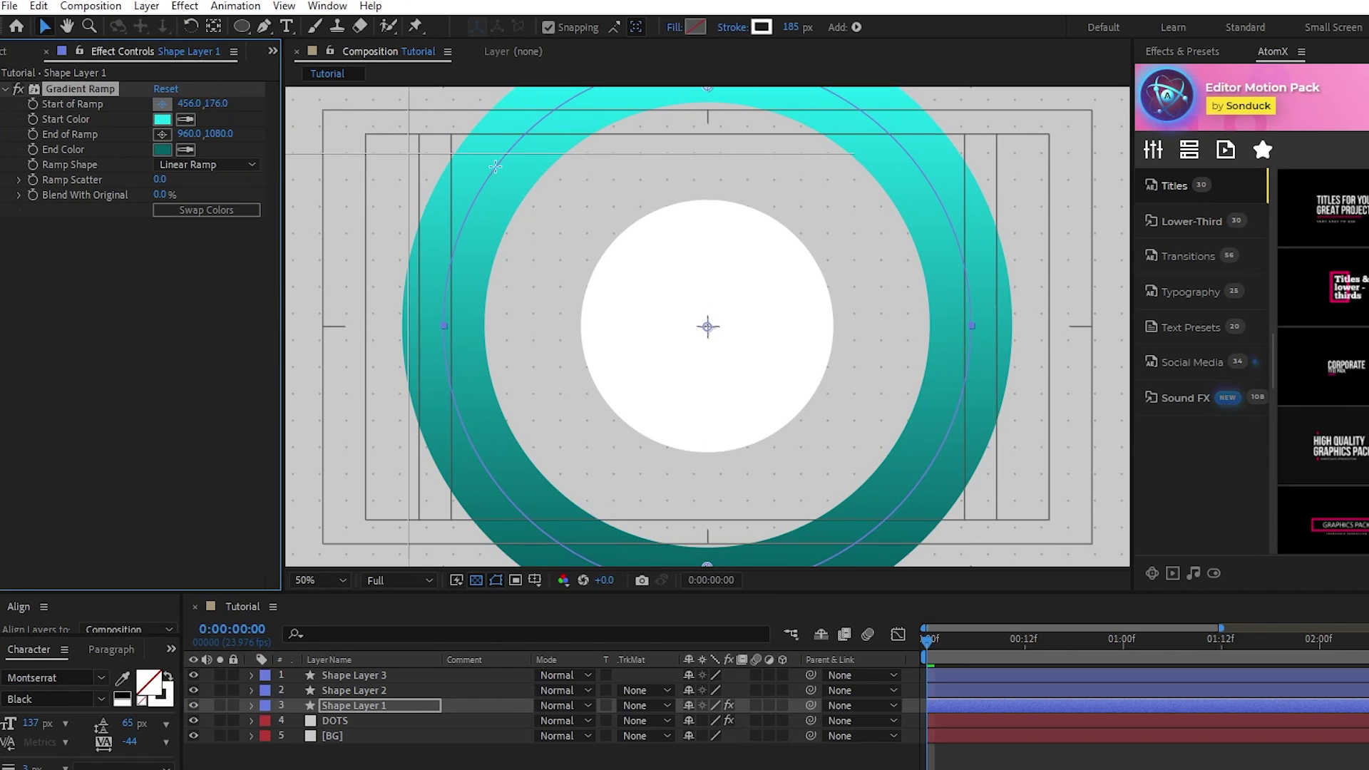
left_click(890, 135)
left_click(162, 134)
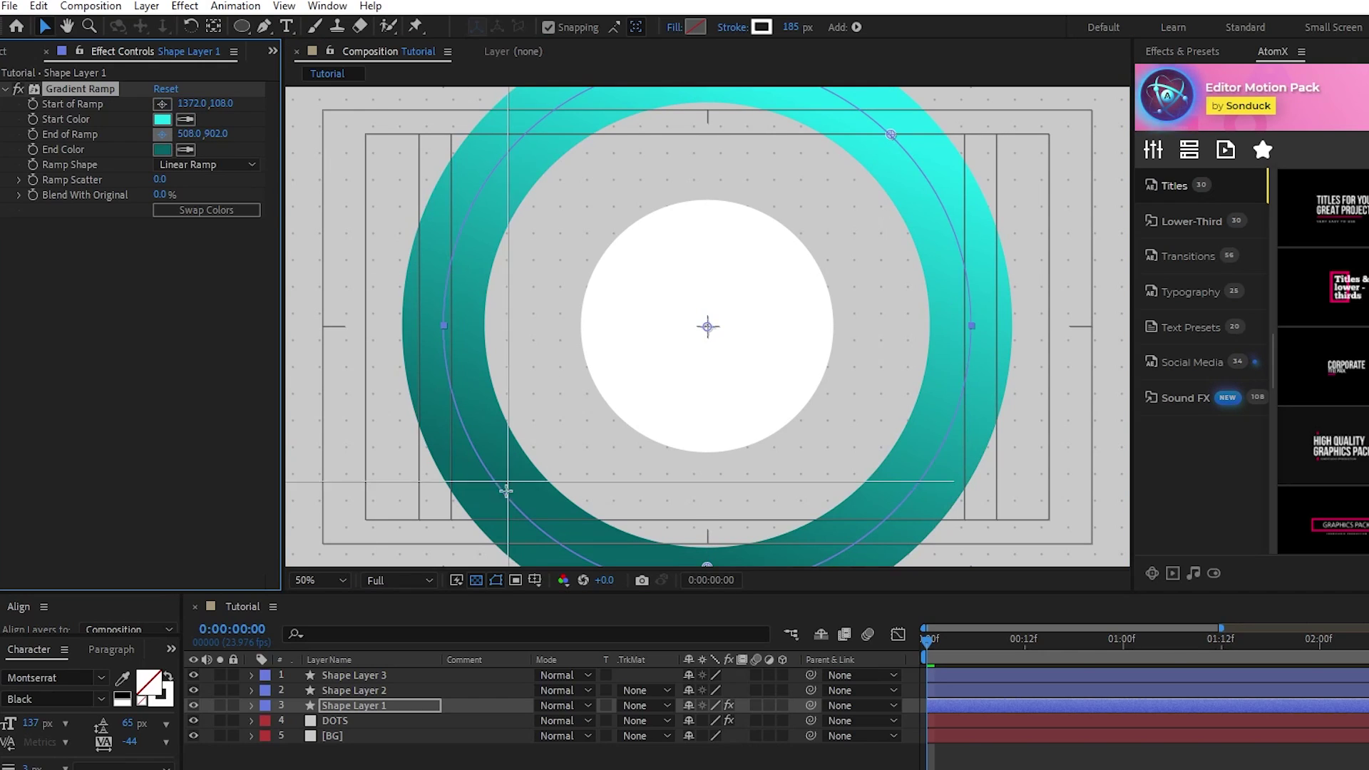
left_click(491, 476)
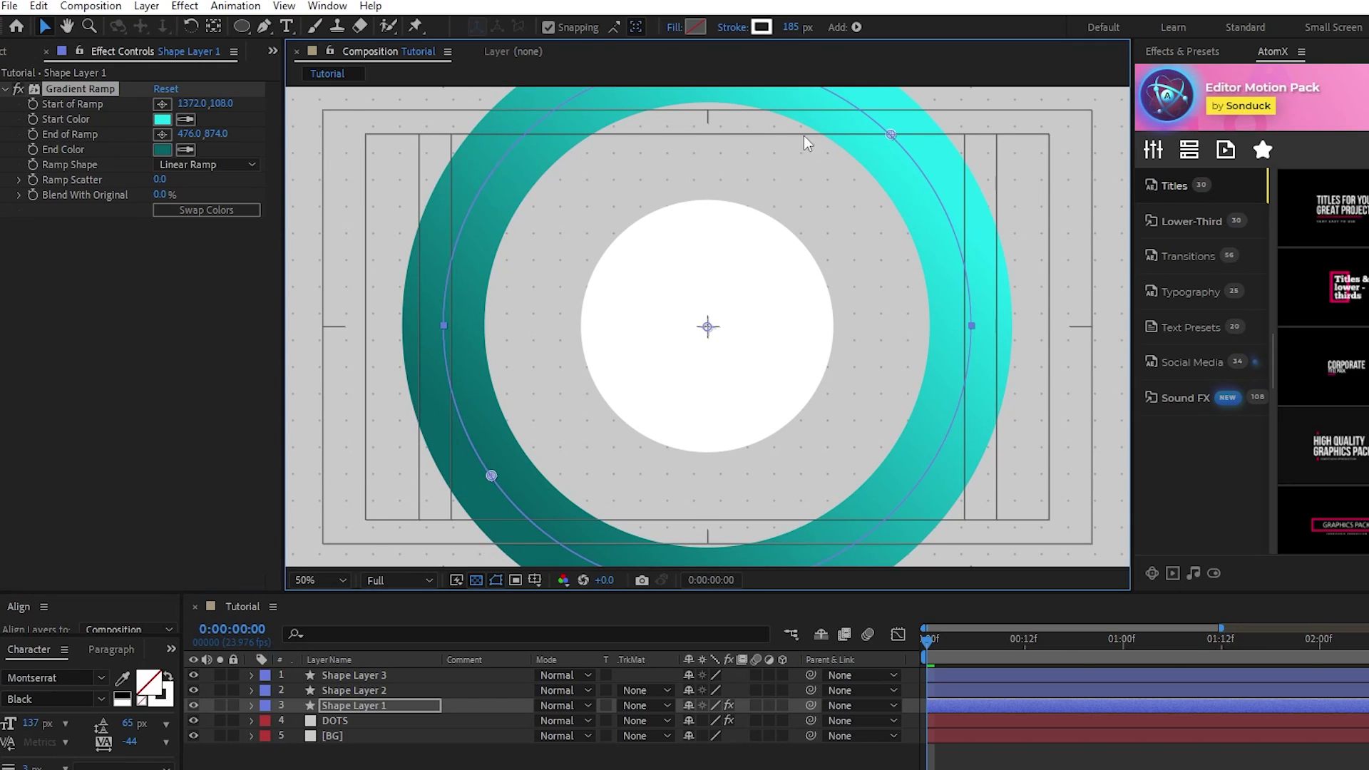
Copy the Gradient Ramp onto Shape Layer 2 and duplicate Shape Layer 1.
left_click(62, 88)
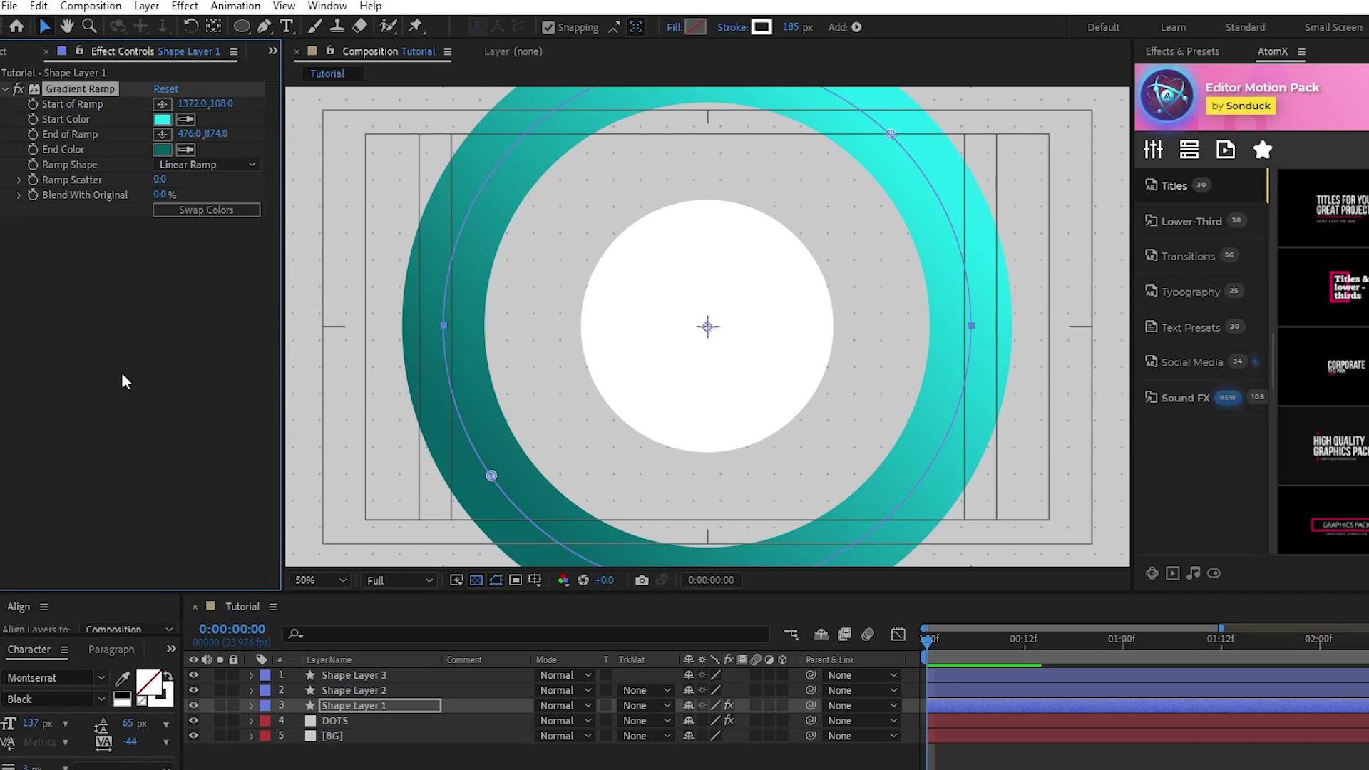
left_click(354, 690)
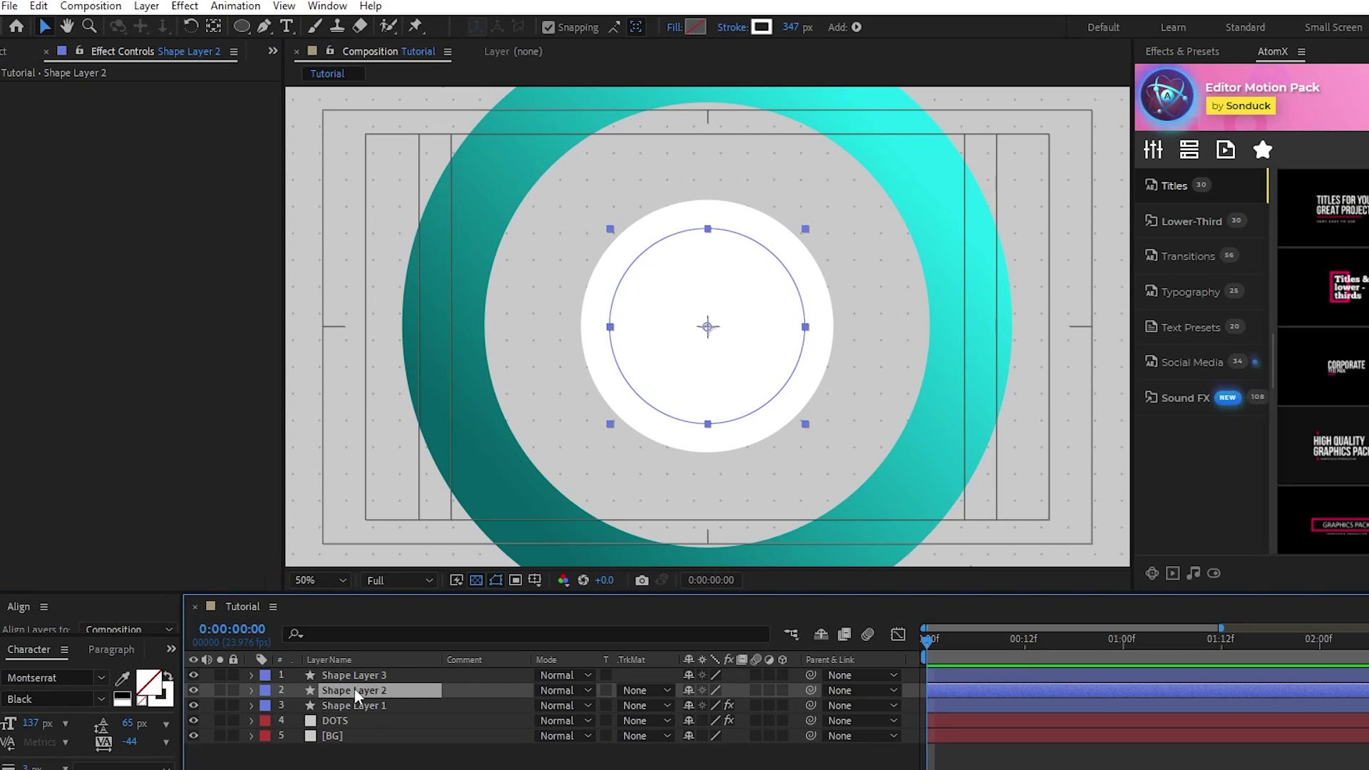
key("ctrl+v")
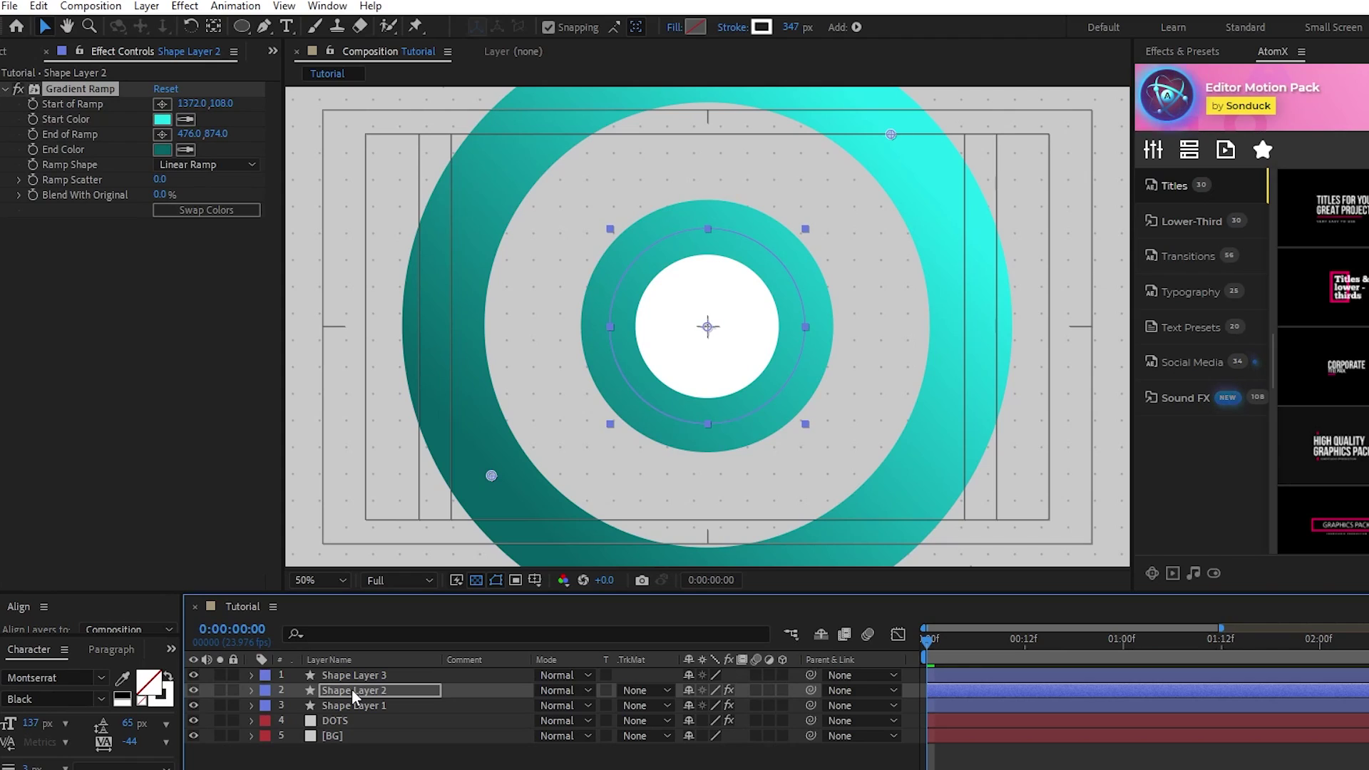
left_click(355, 705)
key("ctrl+d")
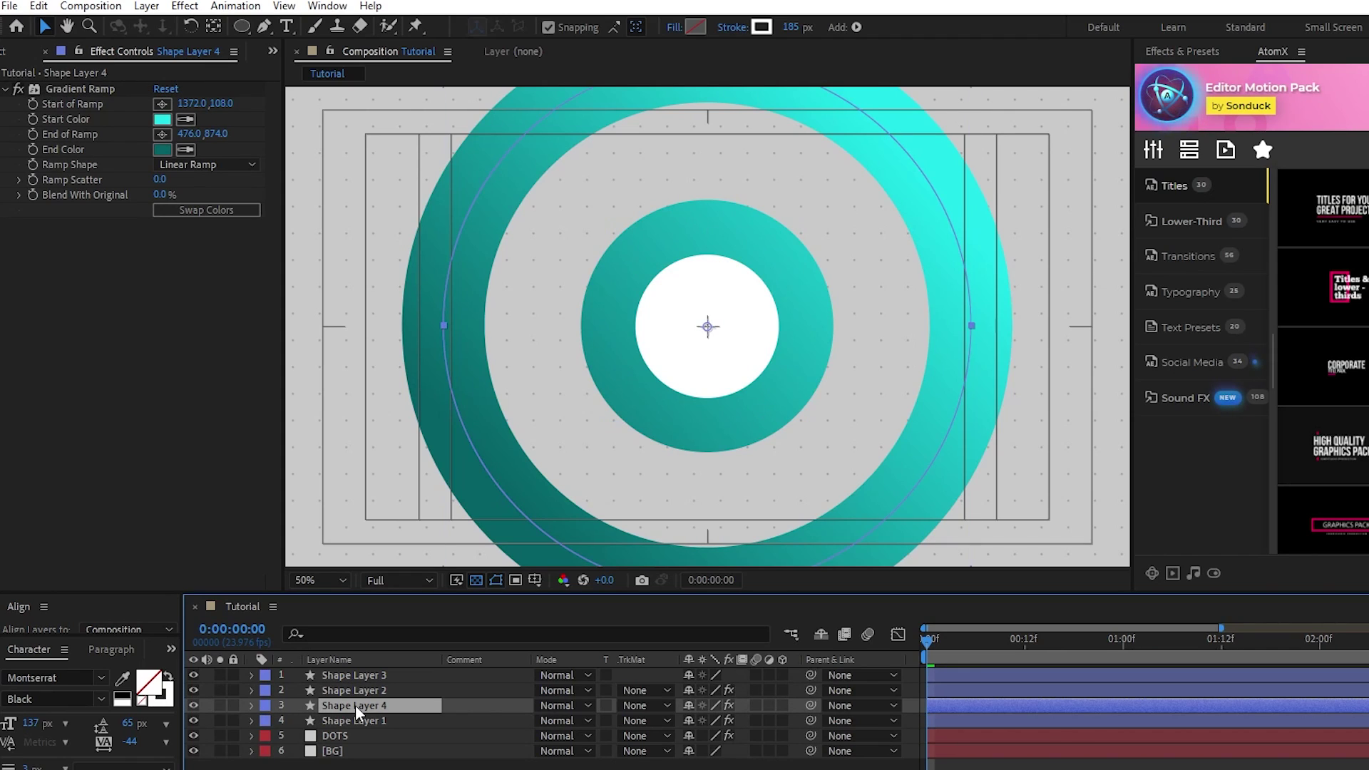
Move Shape Layer 4 to the top, delete its Gradient Ramp, set a 3 px stroke and 116% scale.
left_click_drag(355, 705, 355, 671)
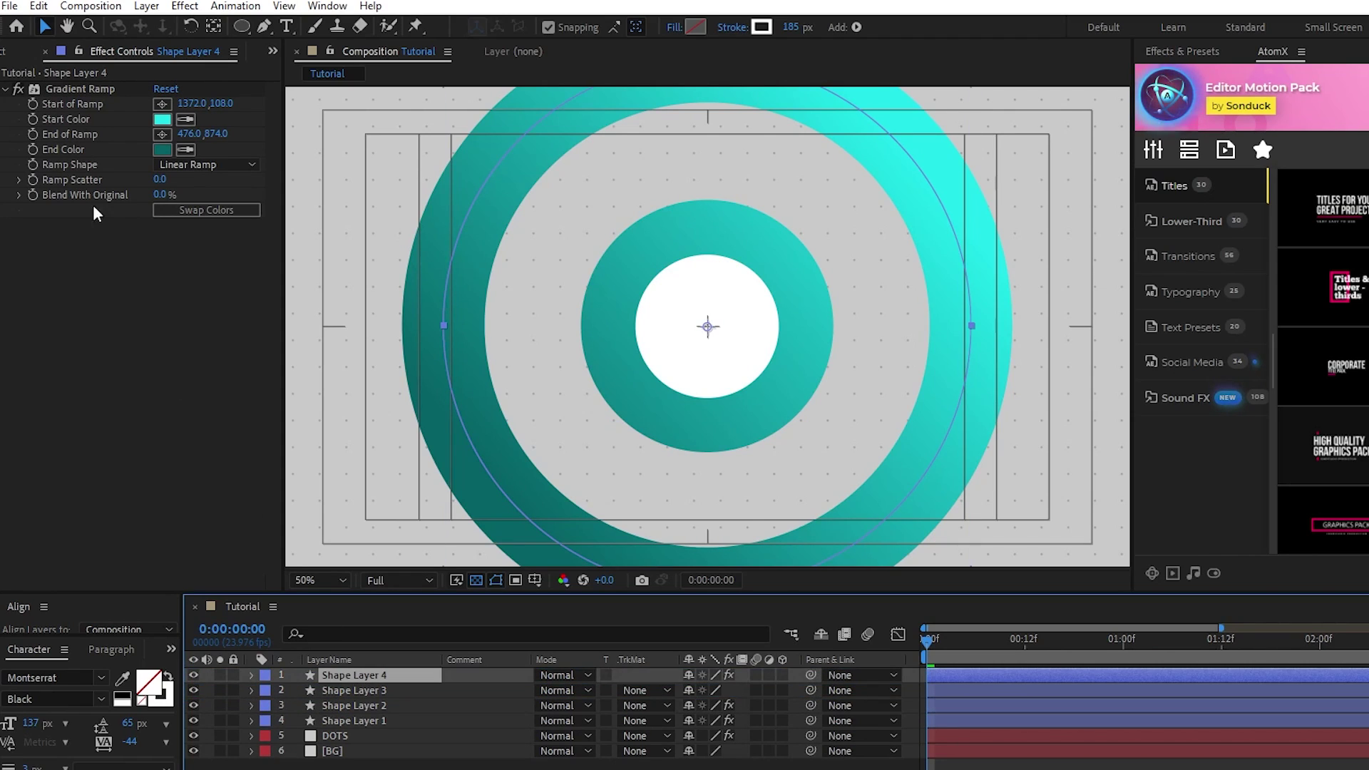
left_click(71, 89)
key("Delete")
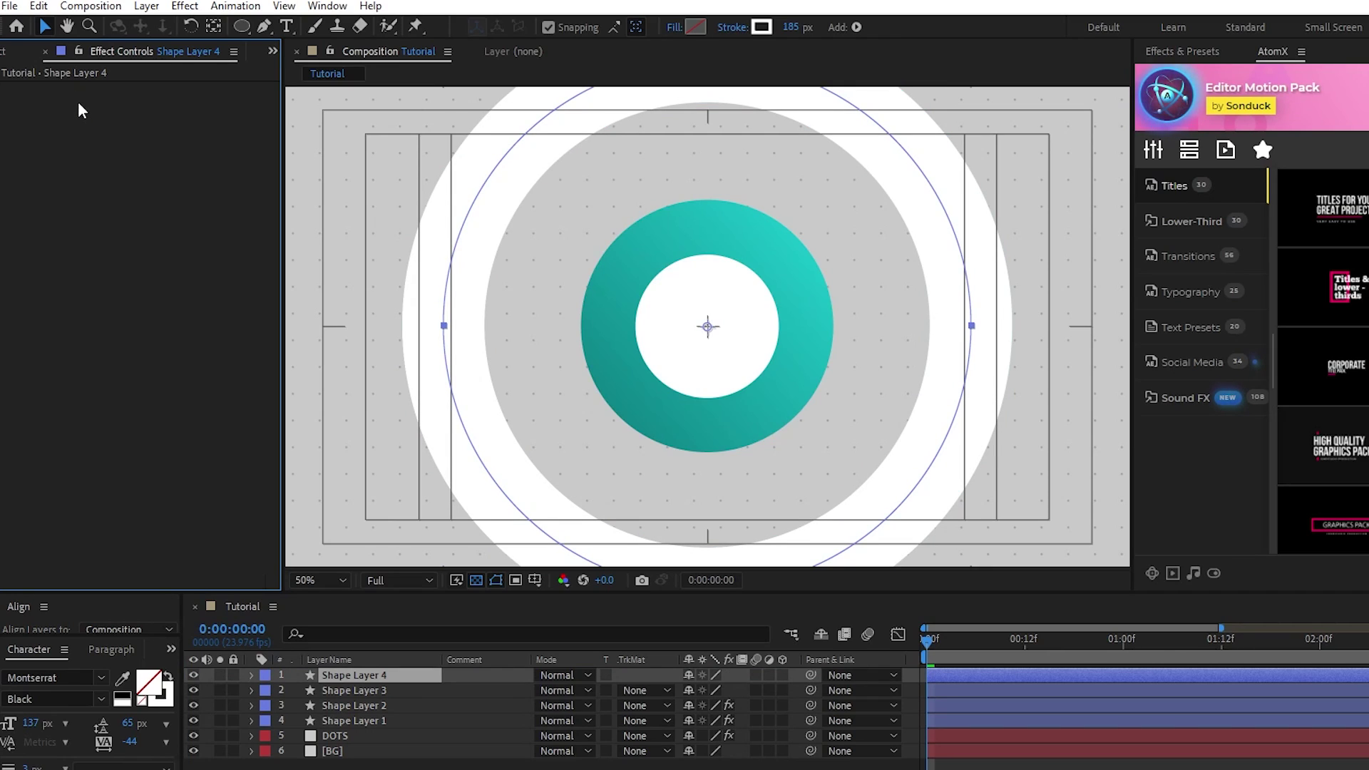
left_click(791, 27)
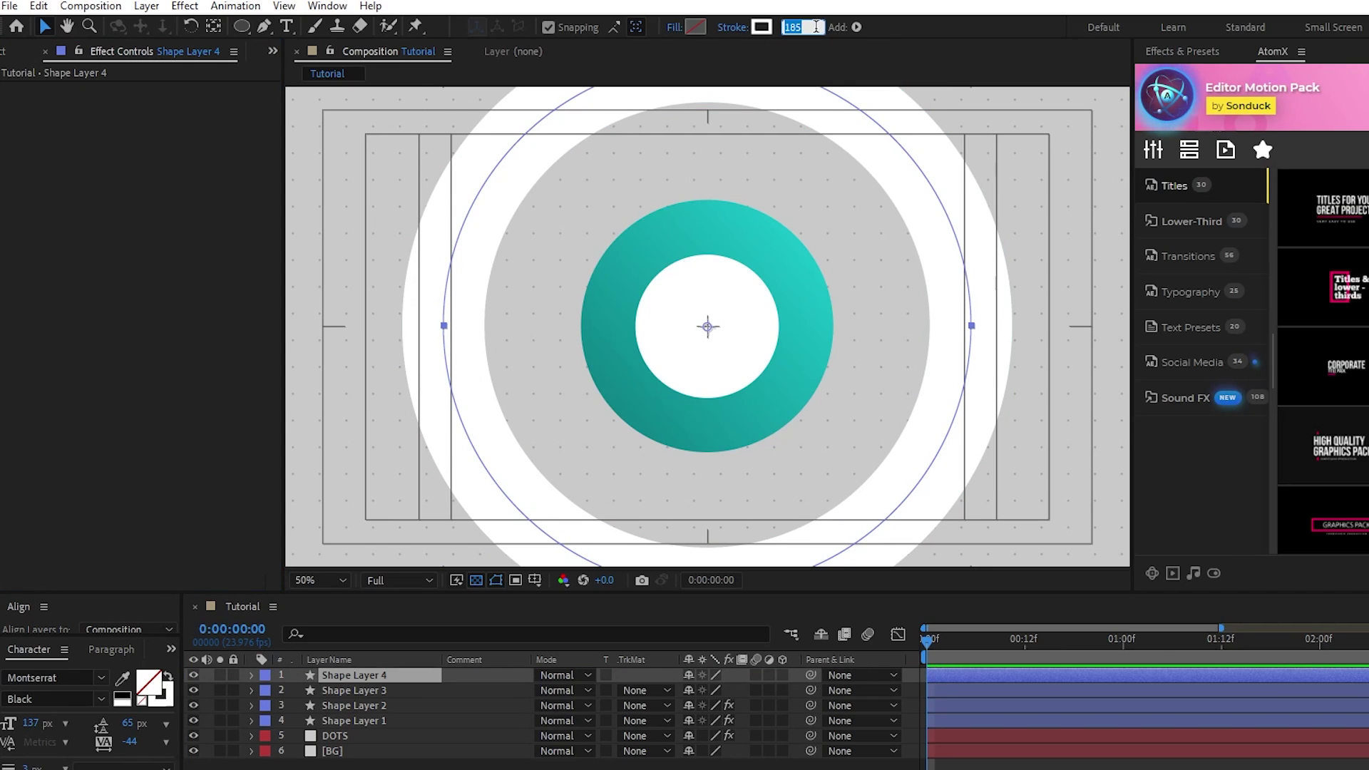
key("ctrl+z")
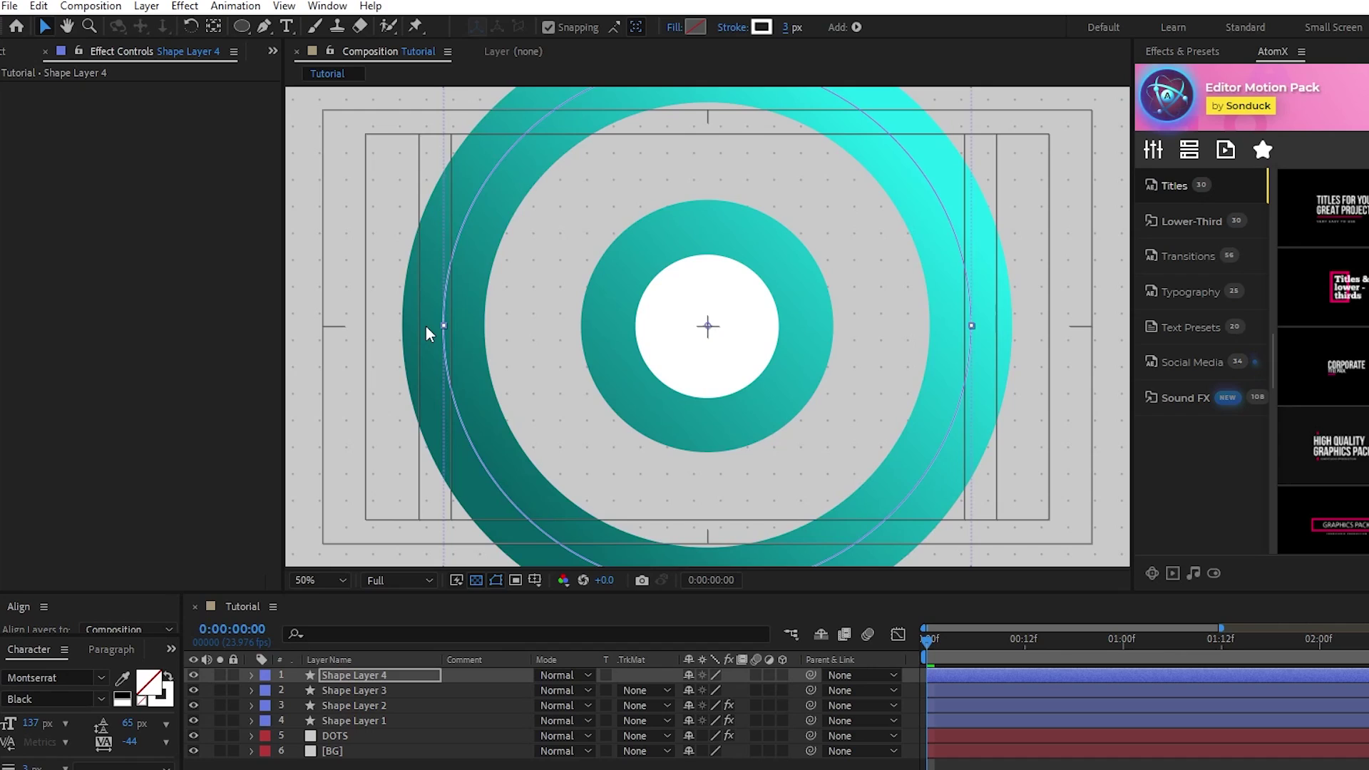
scroll(425, 326, "up", 3)
key("s")
left_click_drag(712, 689, 763, 697)
left_click(396, 317)
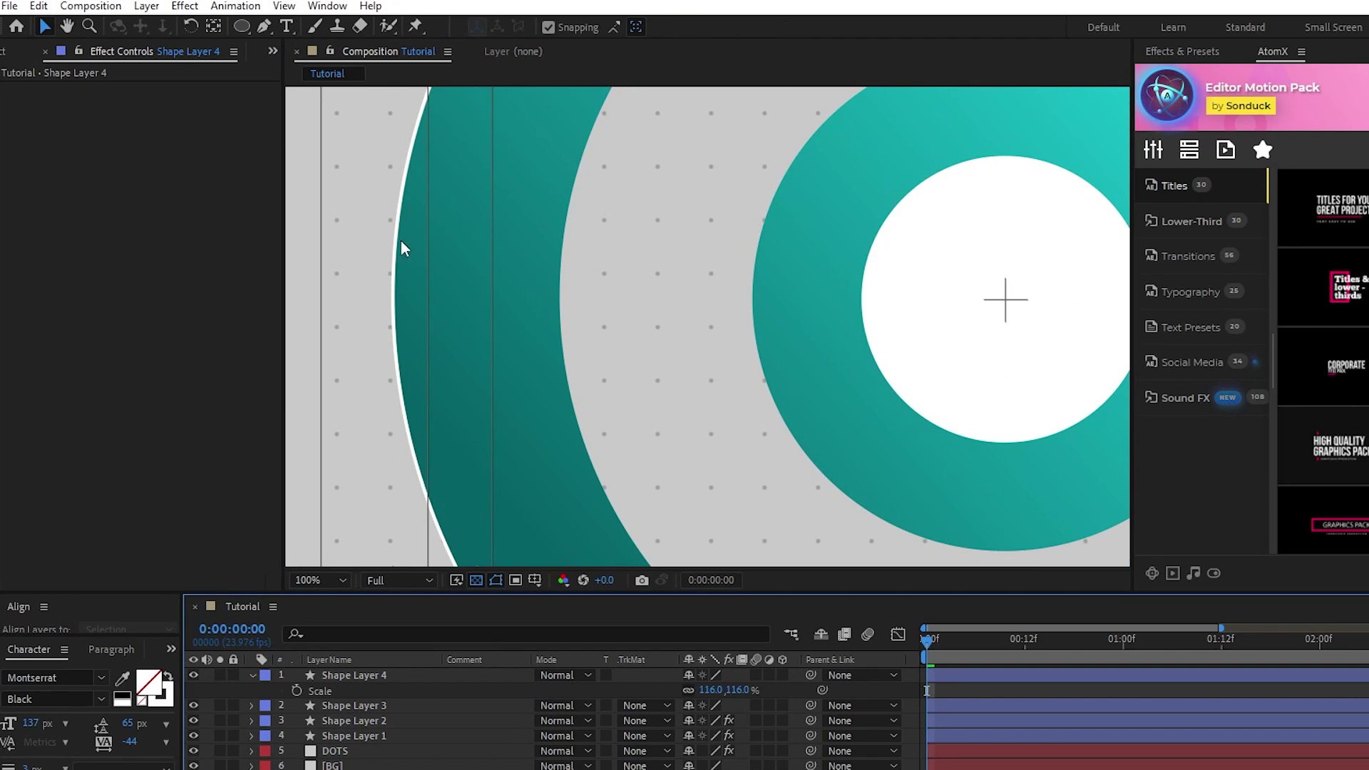
Apply Bevel Alpha to Shape Layer 4 with Edge Thickness 4.00 and Light Angle 126°.
left_click(253, 674)
left_click(353, 674)
left_click(185, 6)
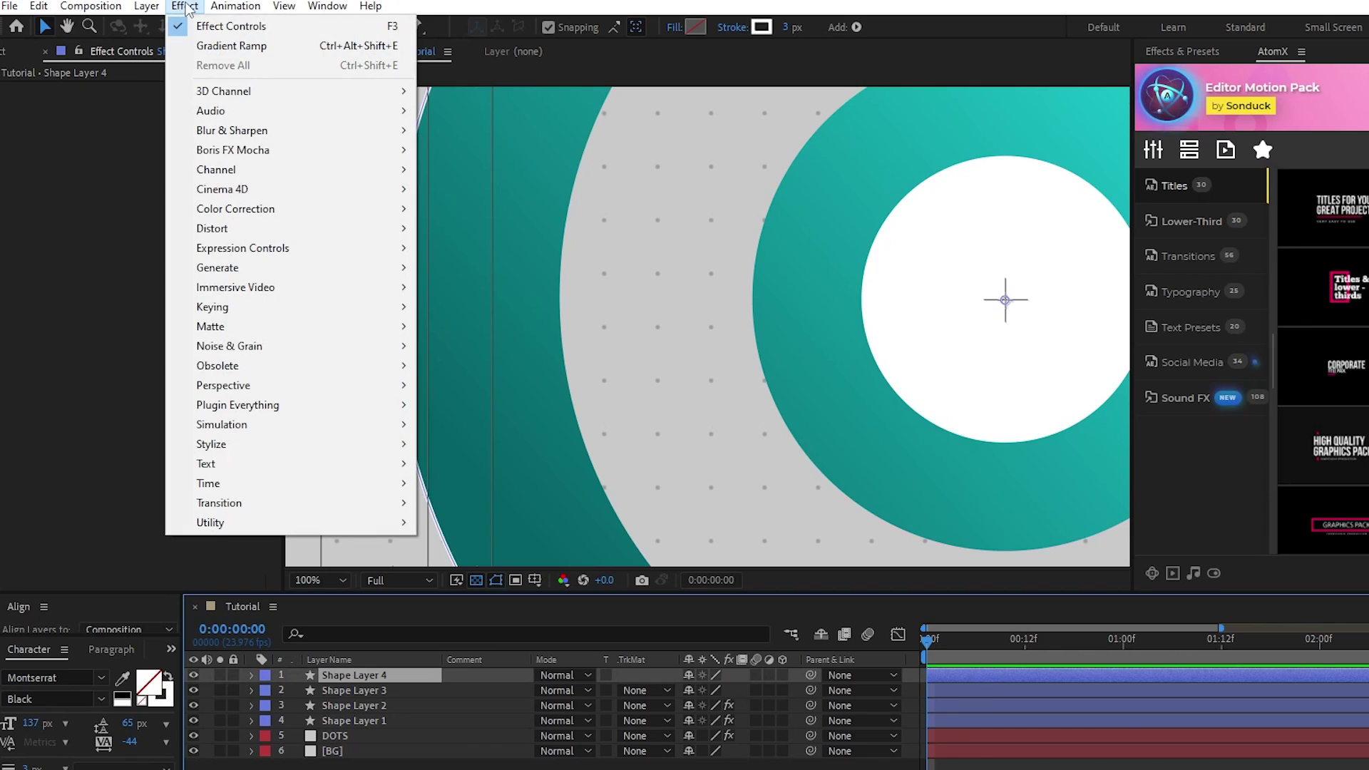
mouse_move(371, 387)
left_click(478, 423)
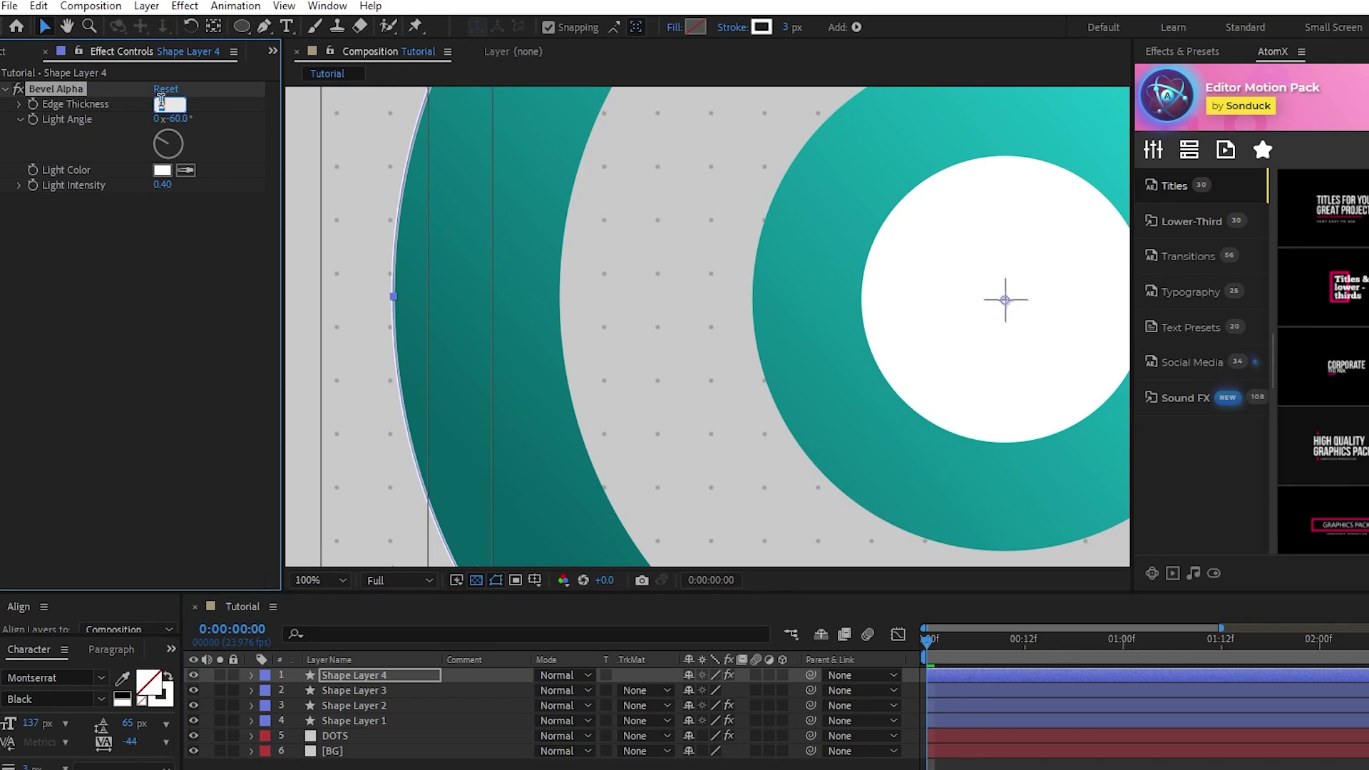
type("4")
key("Return")
left_click(174, 135)
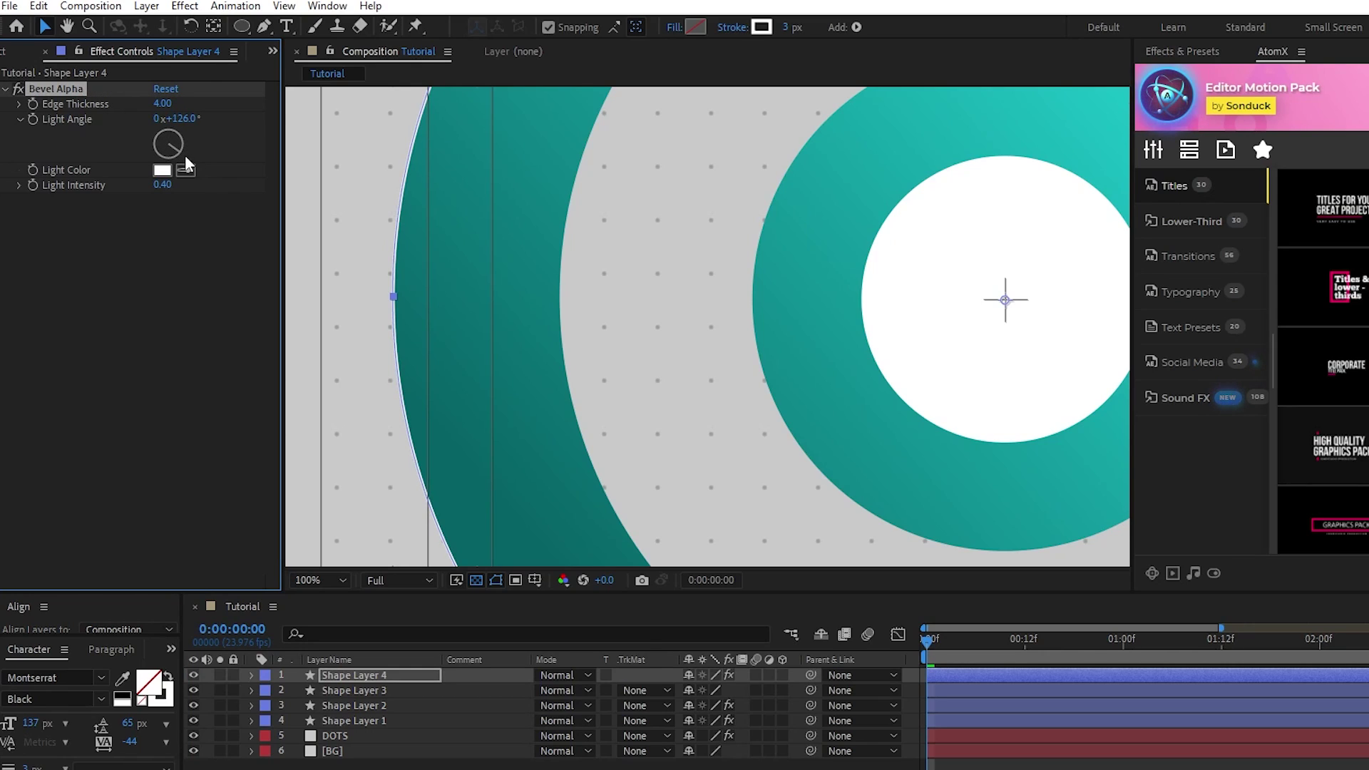
left_click(199, 225)
left_click(177, 147)
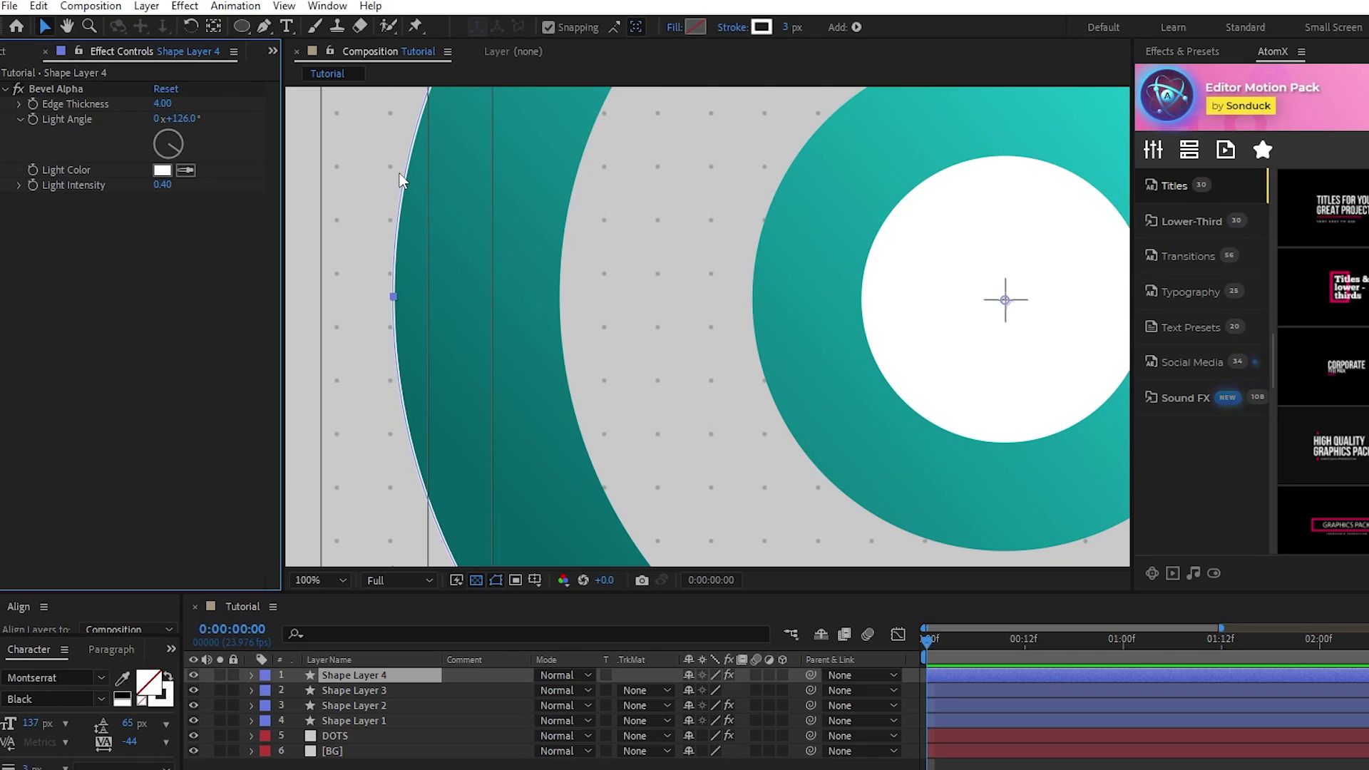
Duplicate the beveled outline into Shape Layer 5 and scale it to 84%.
left_click(412, 677)
key("ctrl+d")
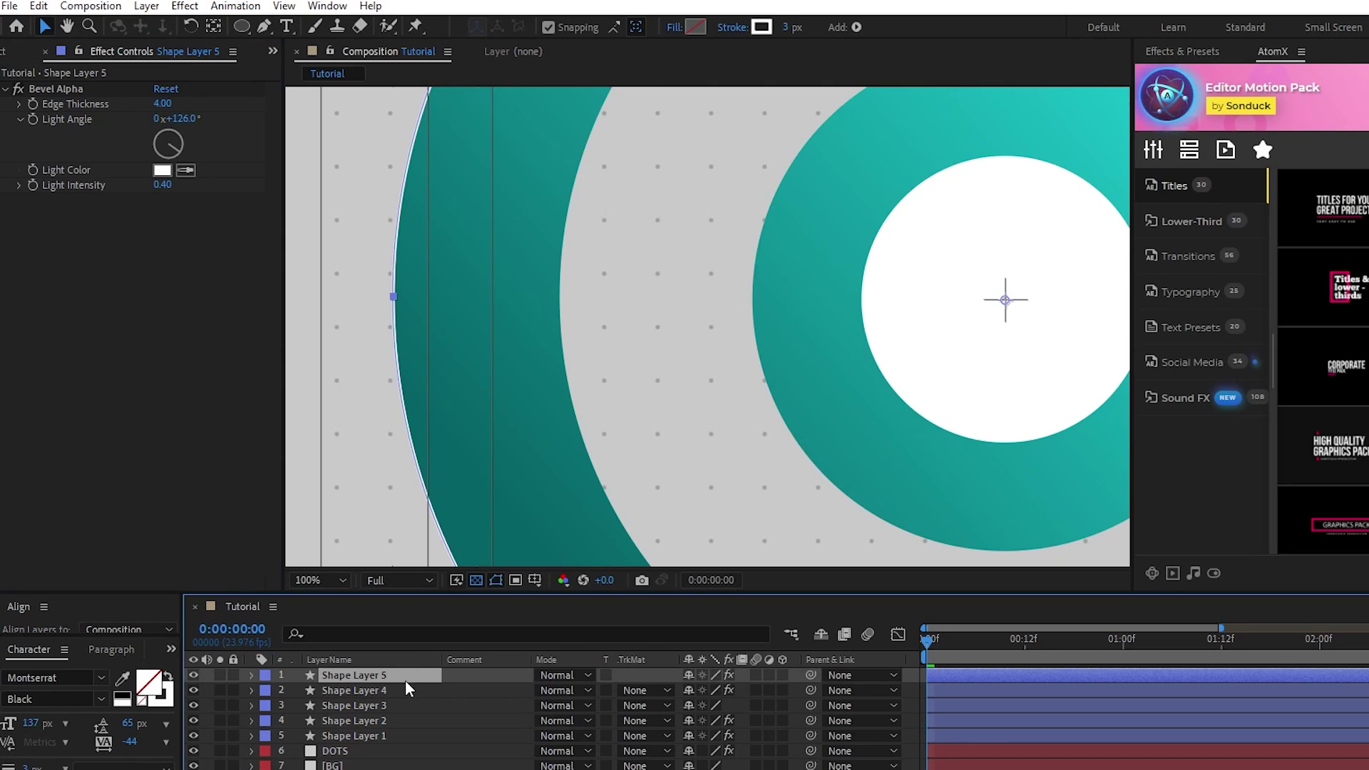
key("s")
left_click_drag(722, 690, 710, 690)
left_click(926, 690)
left_click(528, 675)
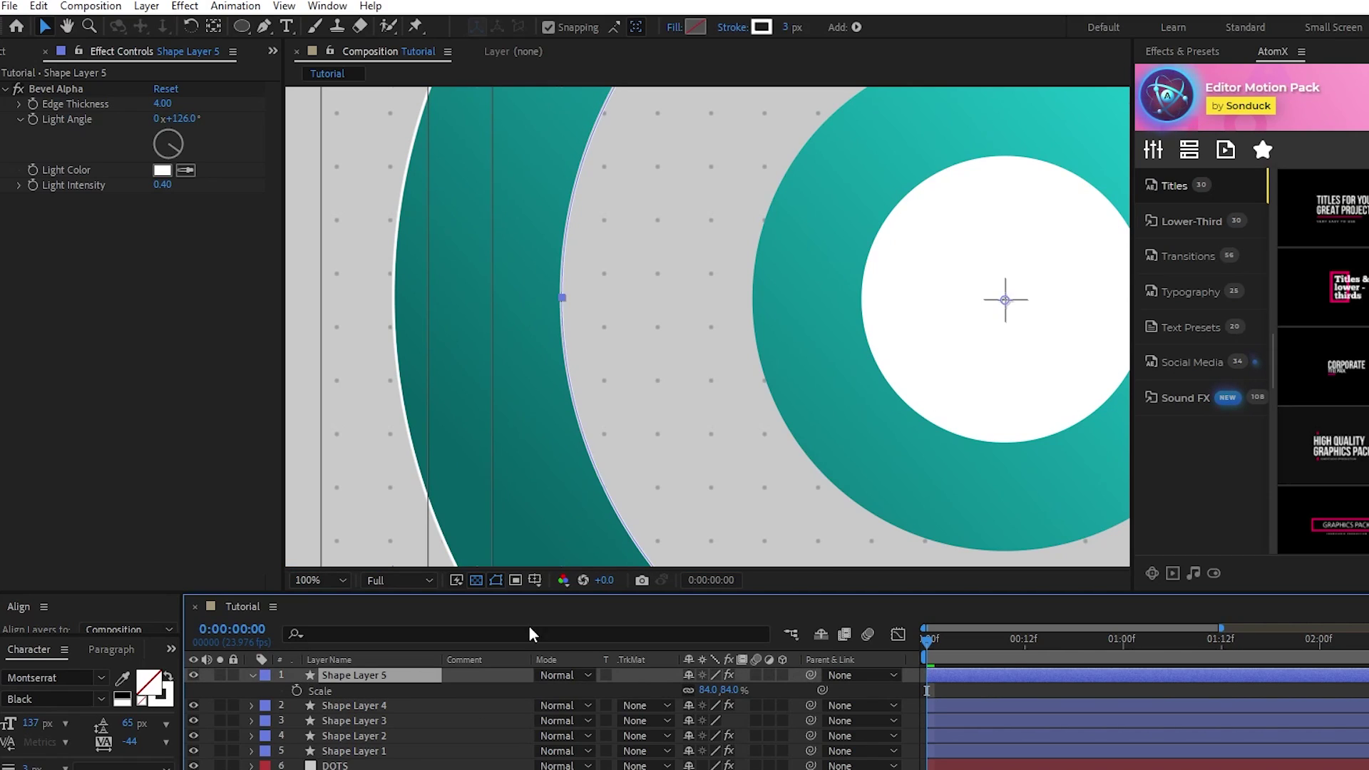
key("Return")
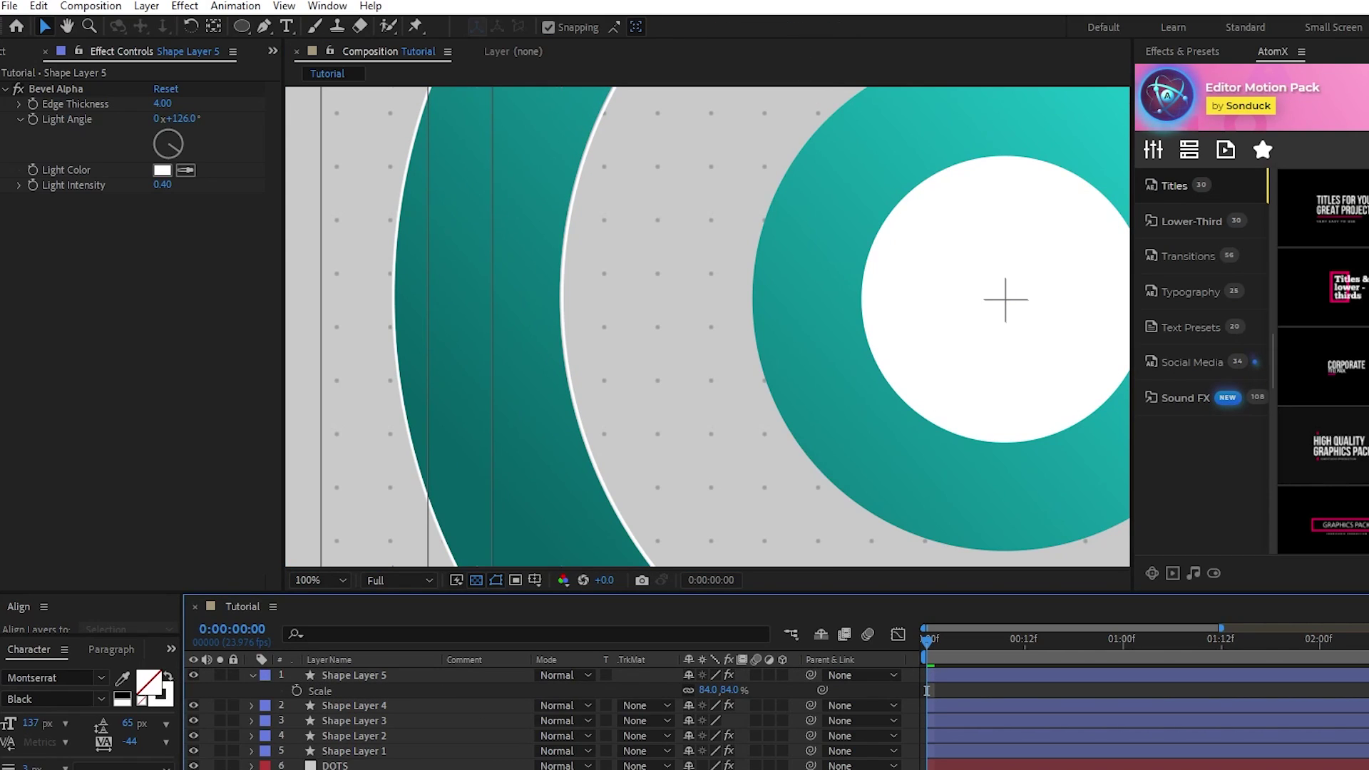
Duplicate it again at 48% scale with a 9 px stroke, then centre the rings in view.
left_click(356, 674)
key("ctrl+d")
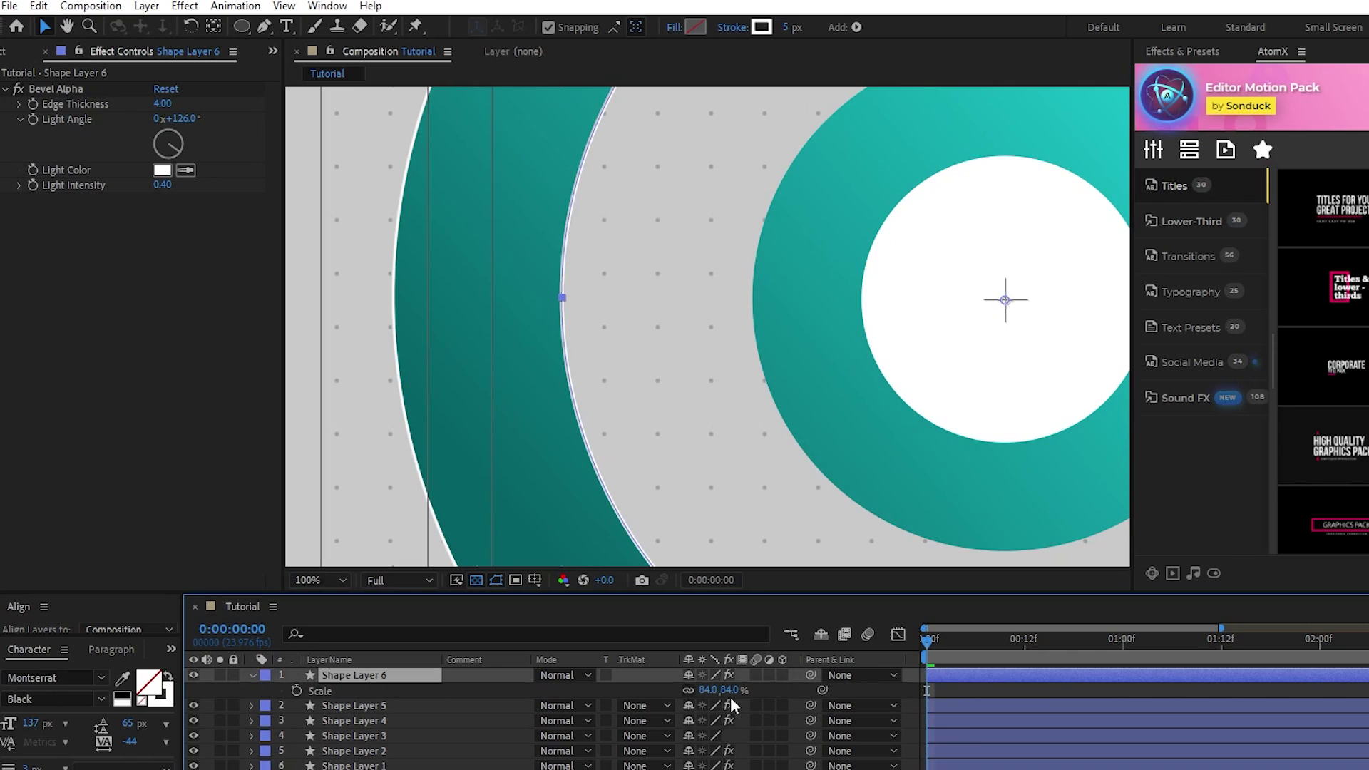
left_click_drag(731, 689, 706, 761)
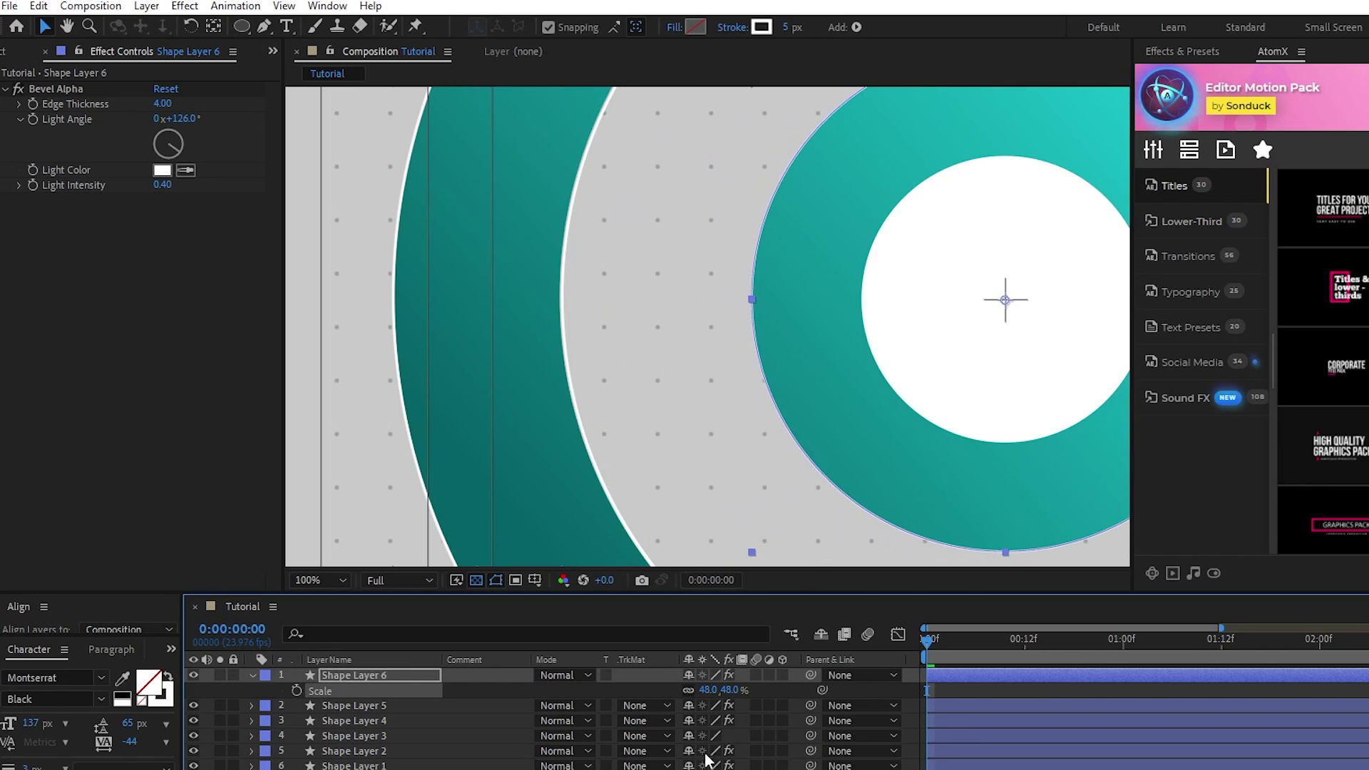
left_click_drag(785, 27, 801, 38)
left_click(926, 690)
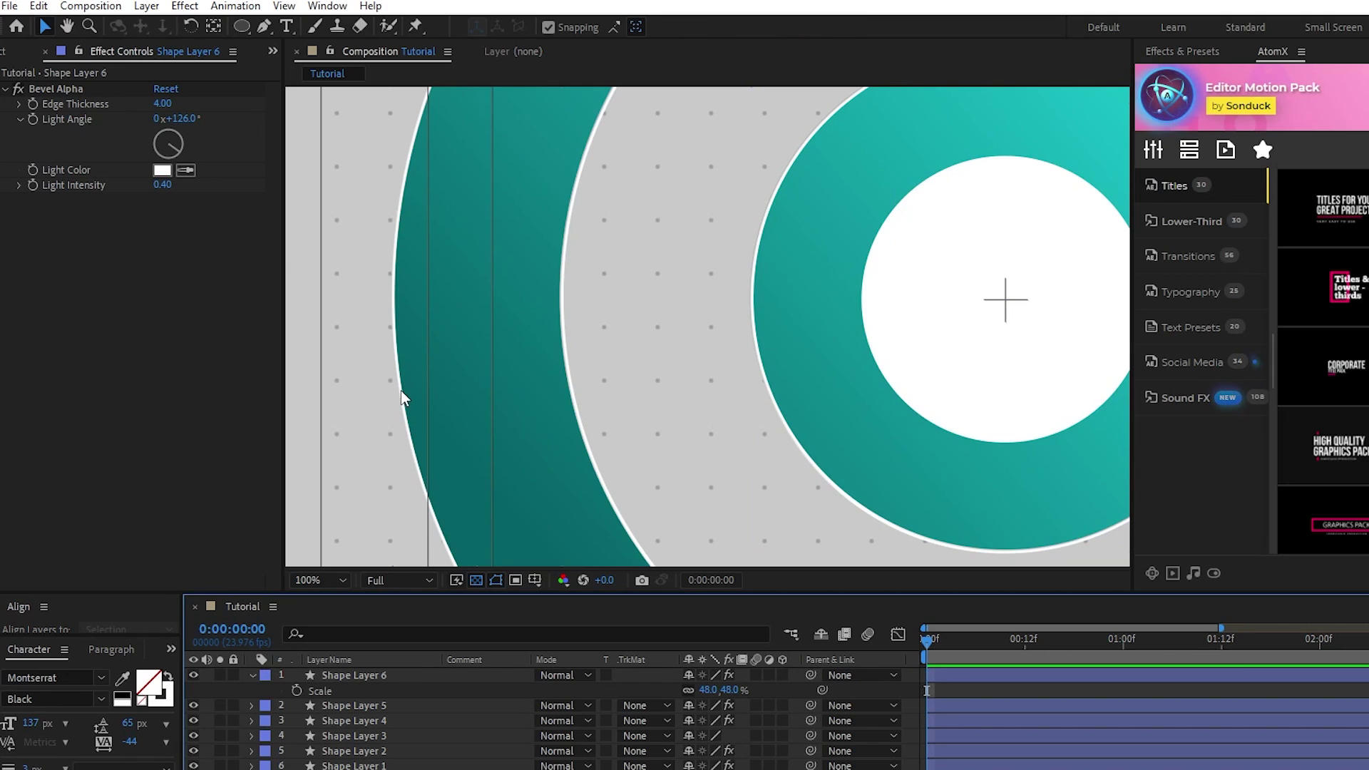
scroll(766, 335, "down", 2)
left_click_drag(767, 335, 743, 346)
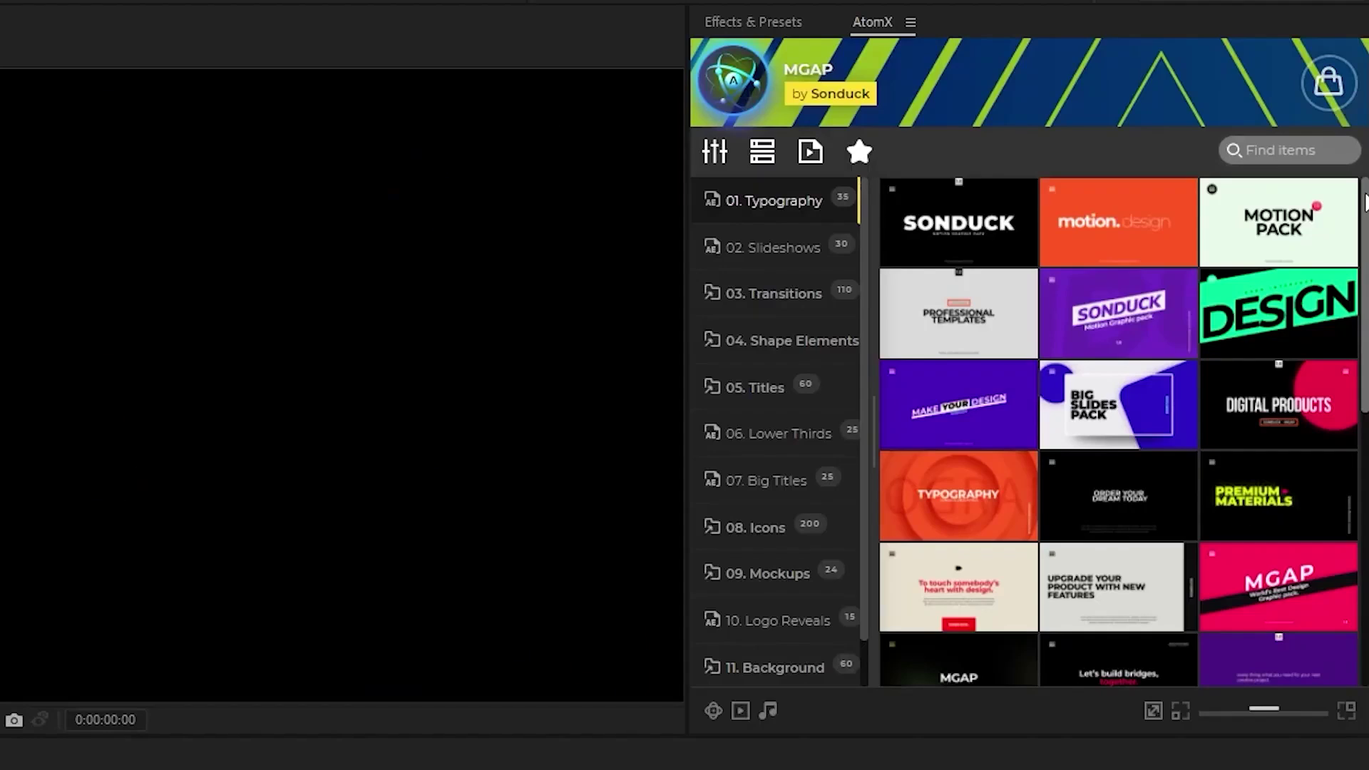
Apply the DESIGN. template and recolour its glow to cyan.
left_click_drag(1365, 203, 1365, 360)
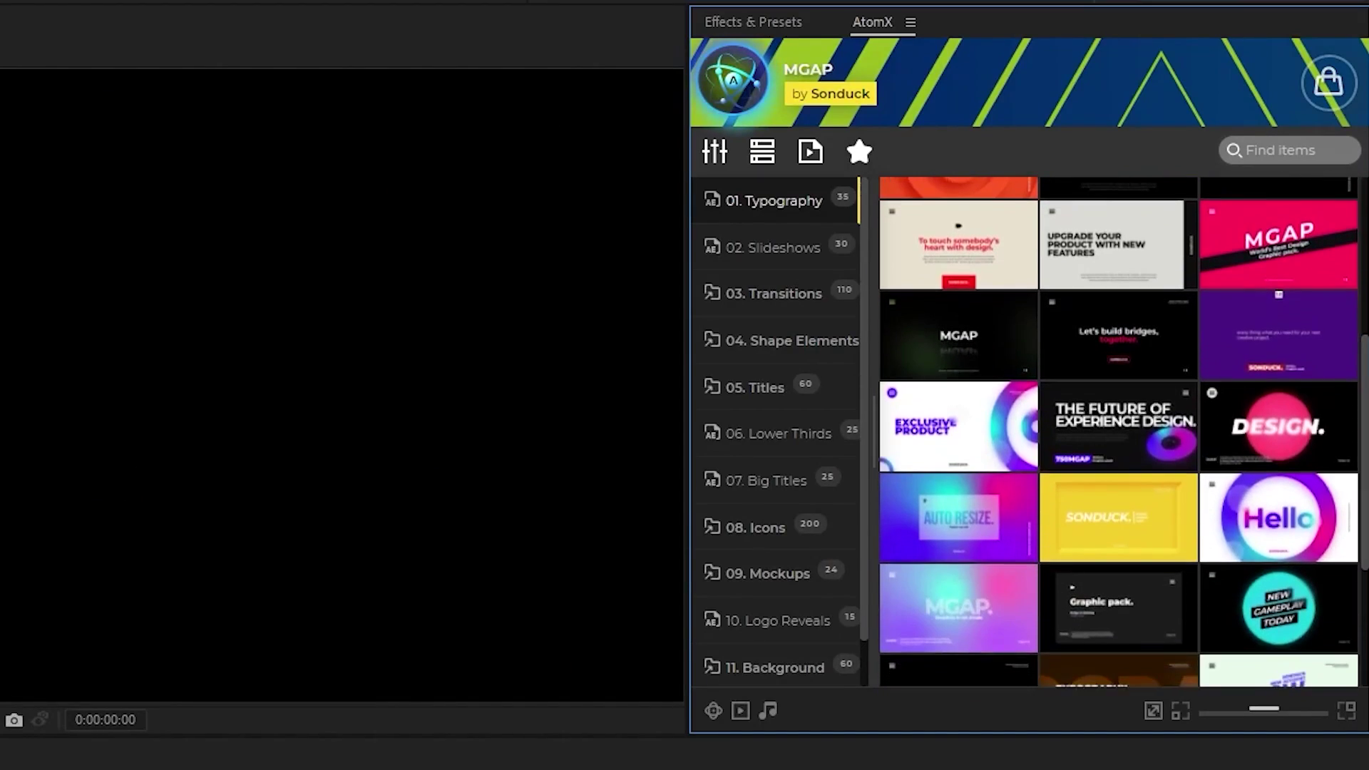
left_click(1277, 461)
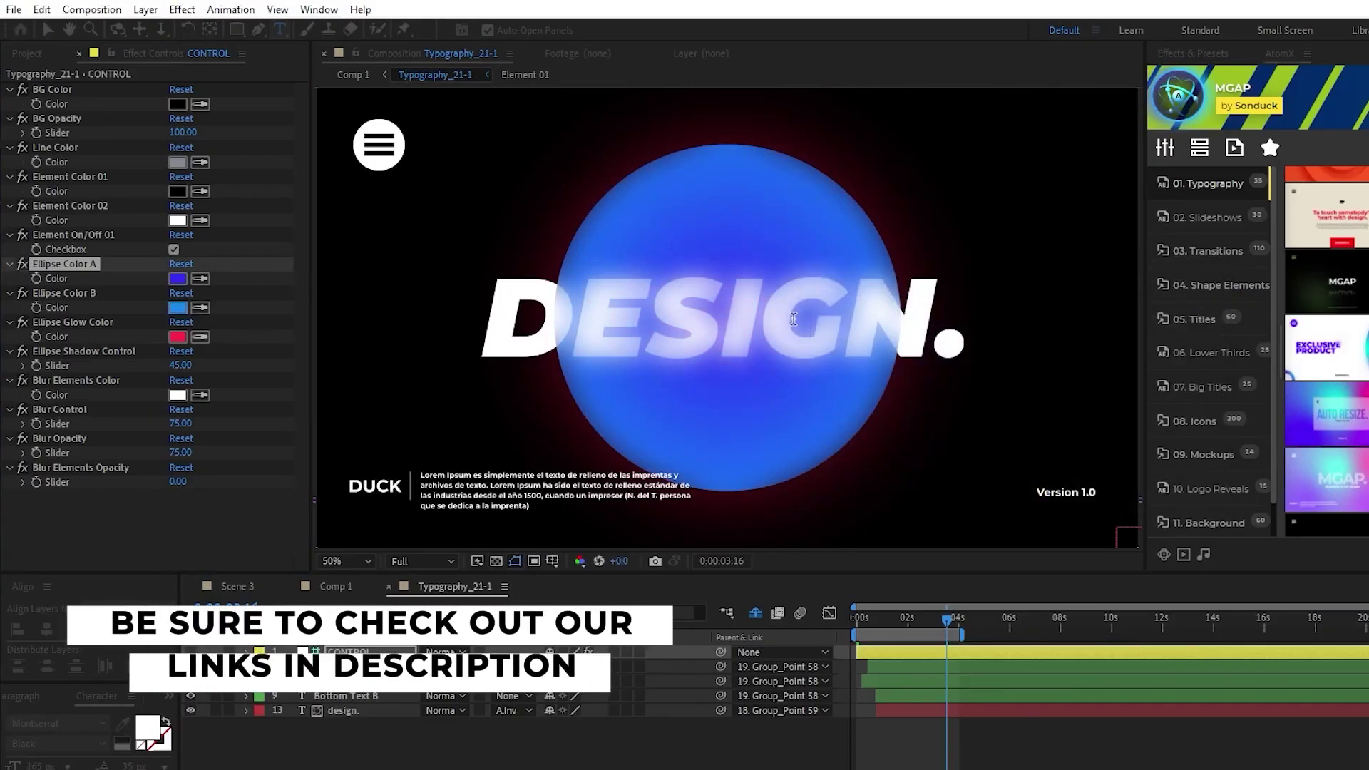
double_click(749, 329)
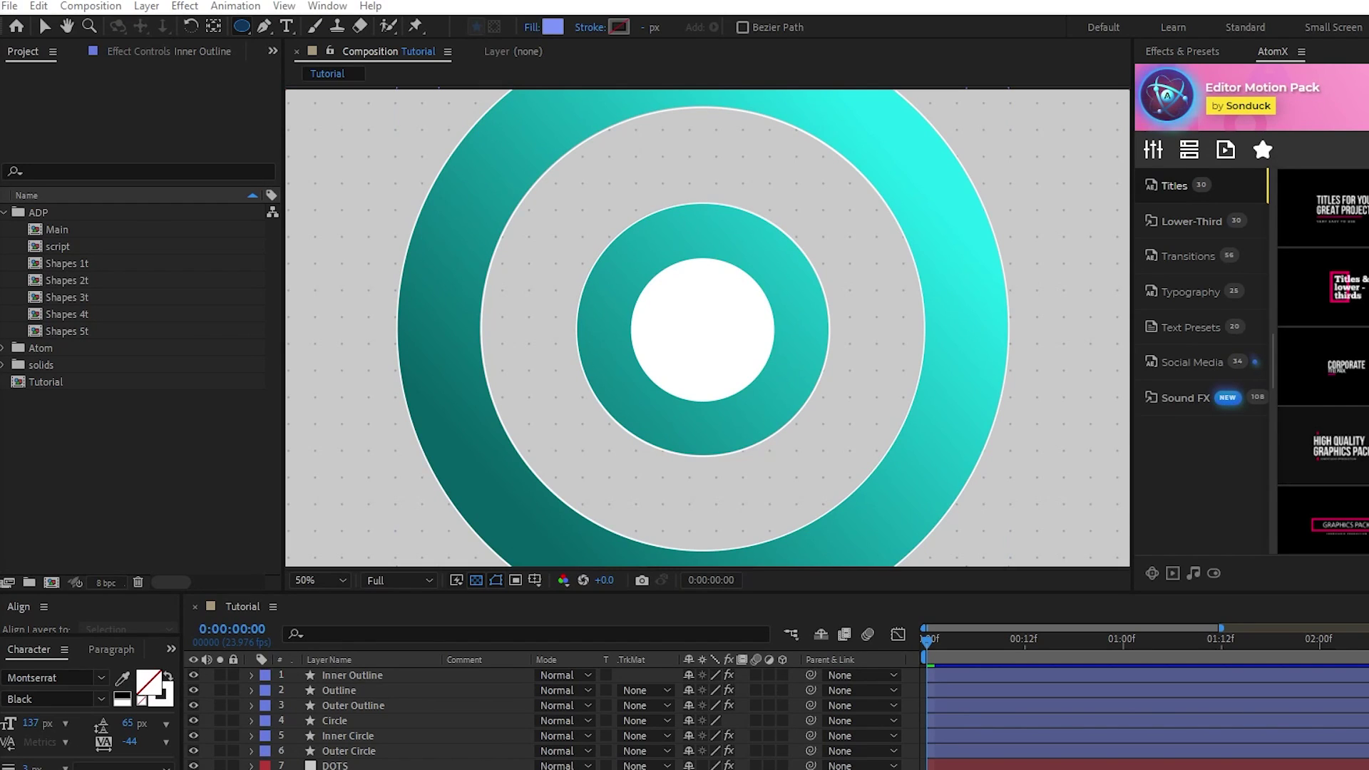
Draw a small ellipse-tool circle with solid #7D95FA fill and no stroke near the ring's top.
key("v")
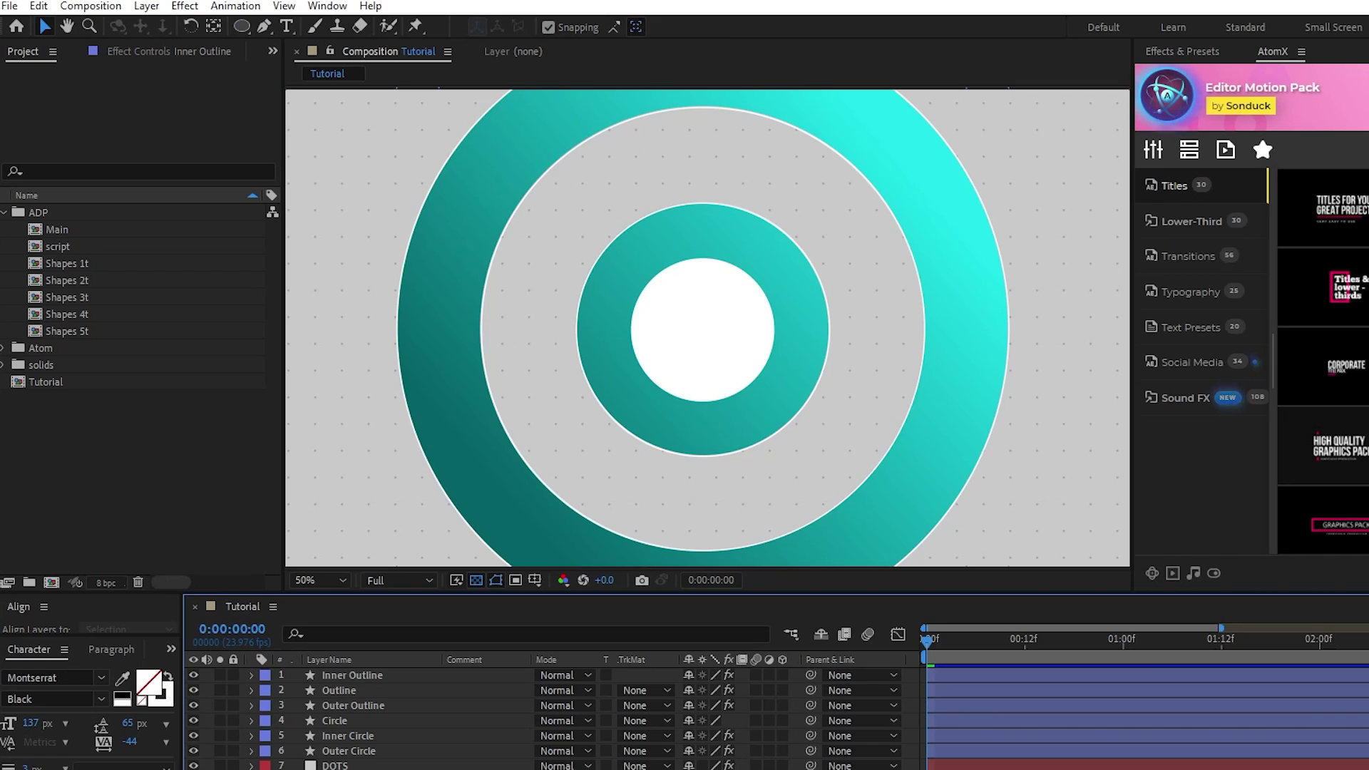
left_click(243, 25)
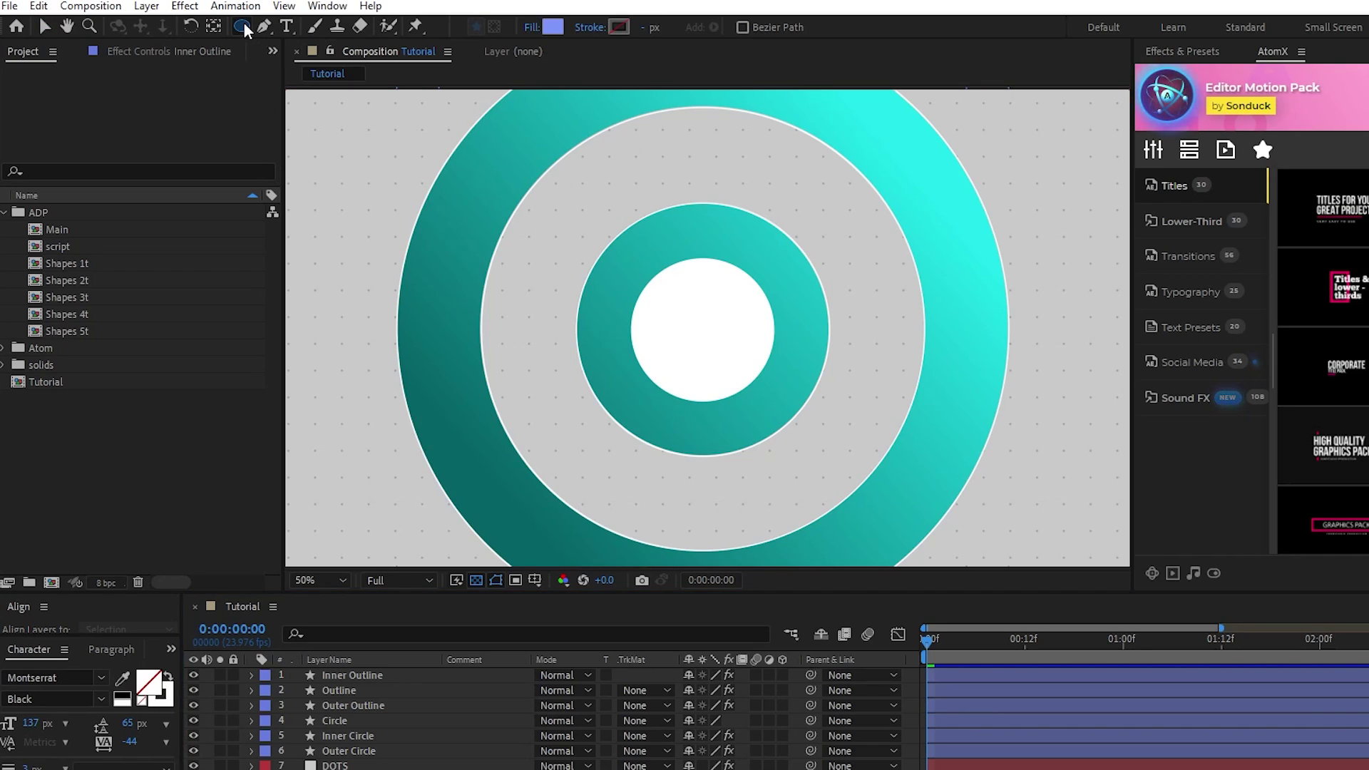
left_click(531, 27)
left_click(656, 330)
left_click(552, 27)
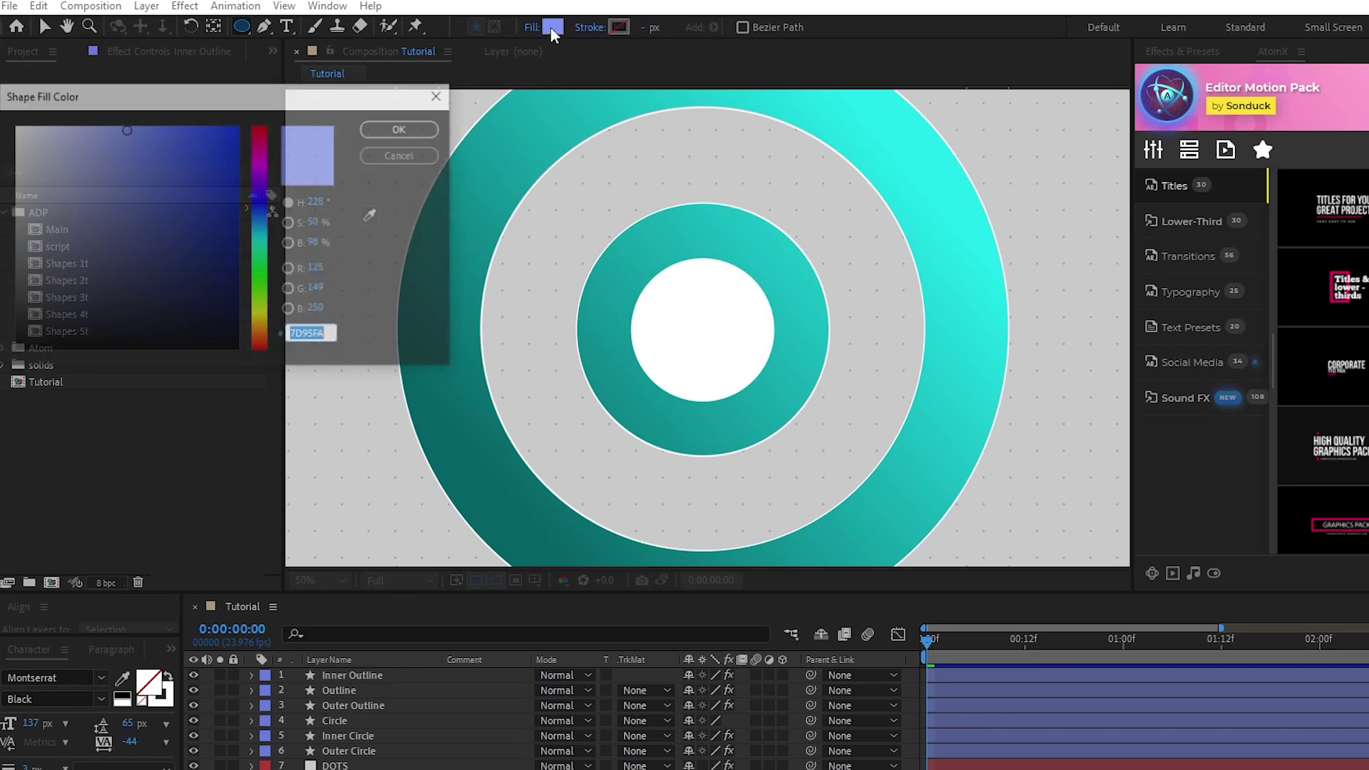
left_click(407, 129)
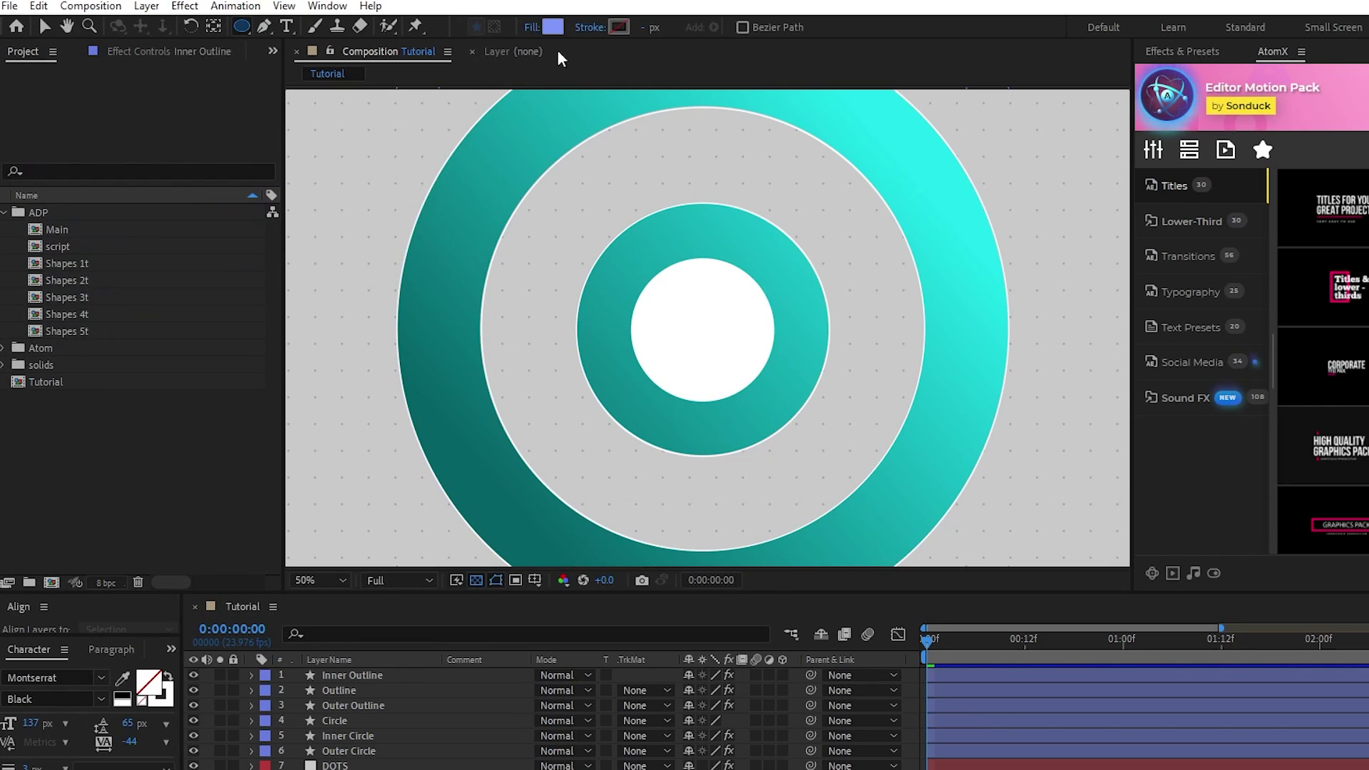
left_click(591, 27)
left_click(651, 330)
left_click_drag(686, 141, 726, 179)
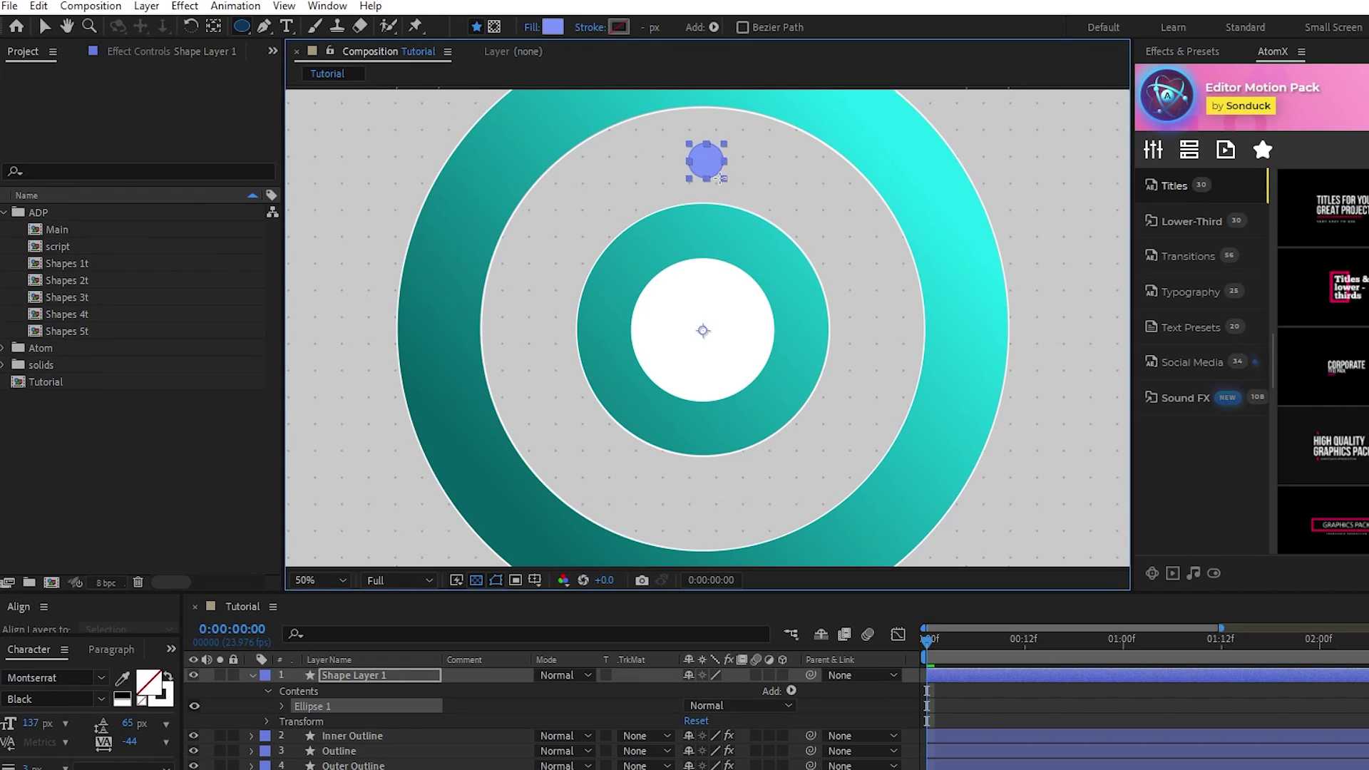
Center the circle's anchor point and move it onto the top of the outer ring outline.
key("v")
left_click(341, 674)
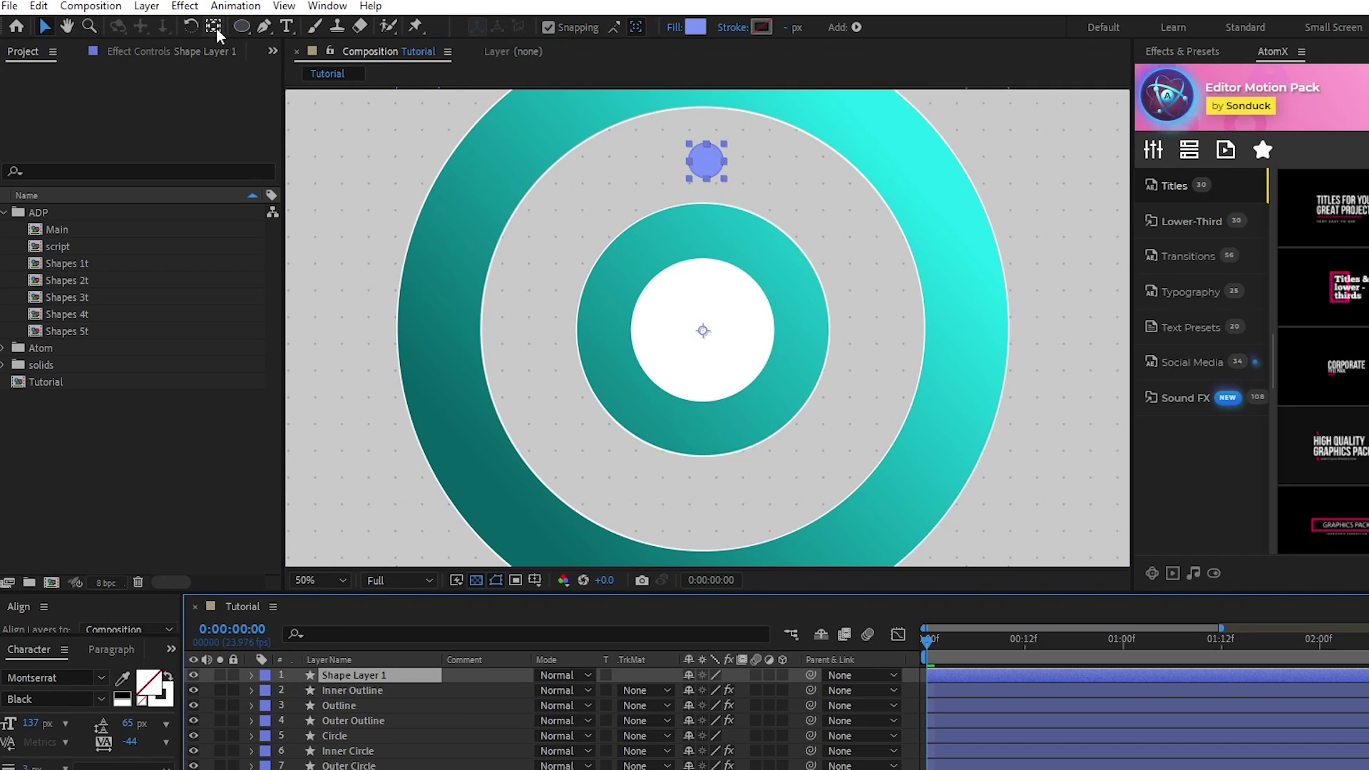
left_click(213, 25)
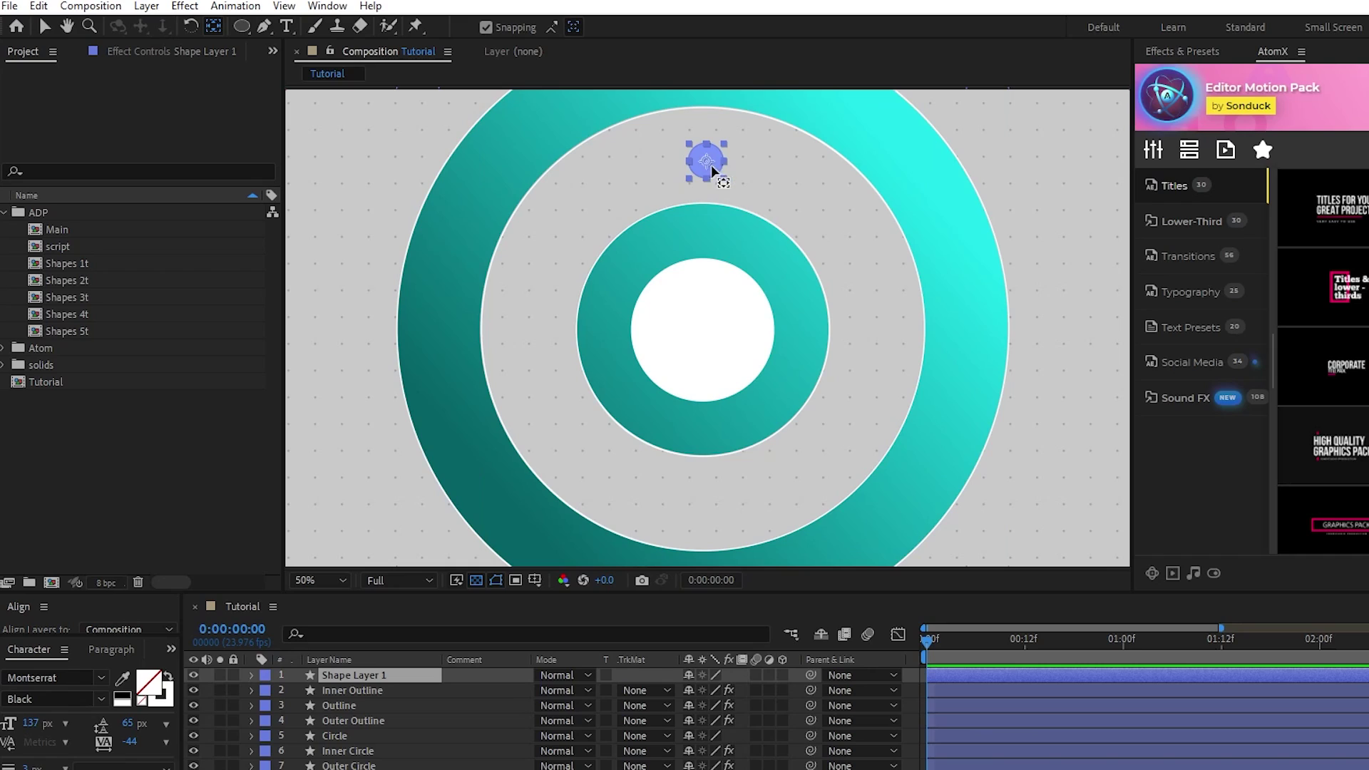
key("v")
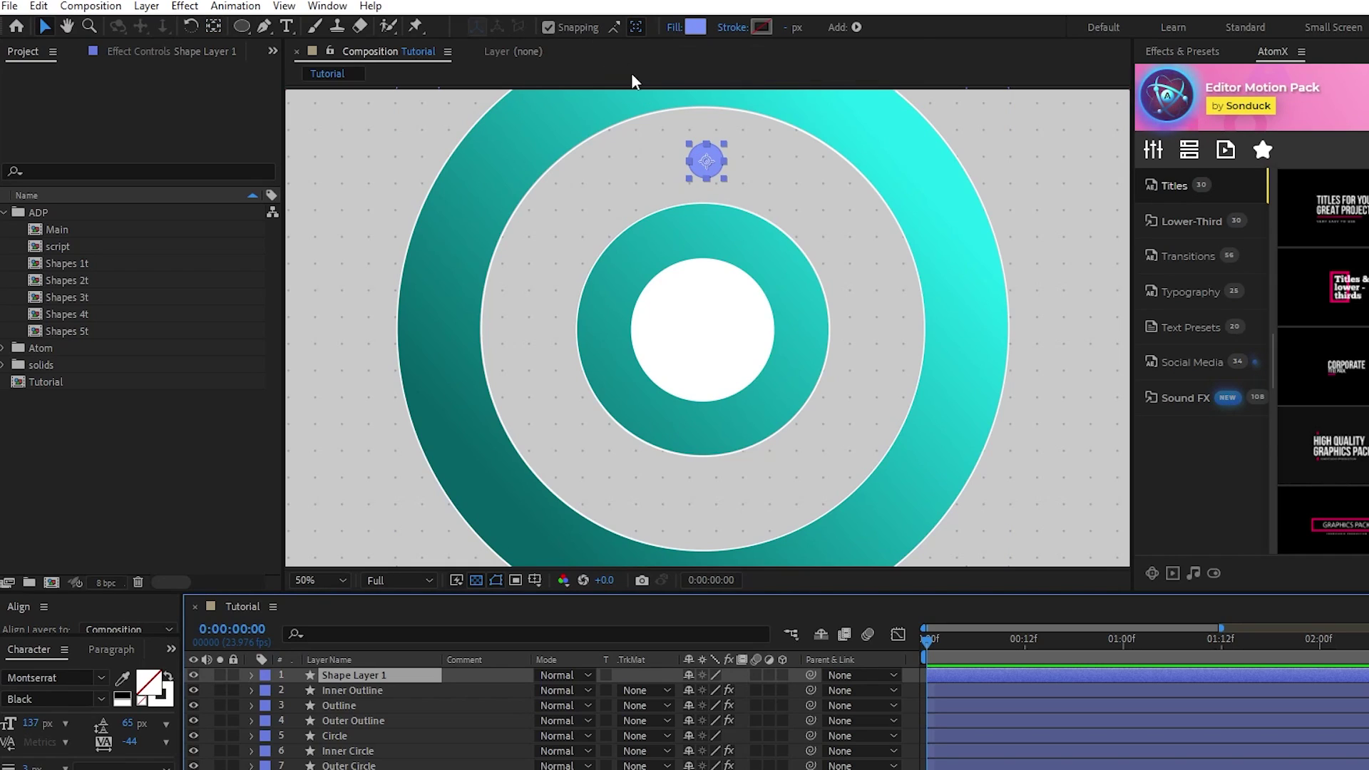
left_click_drag(715, 172, 710, 118)
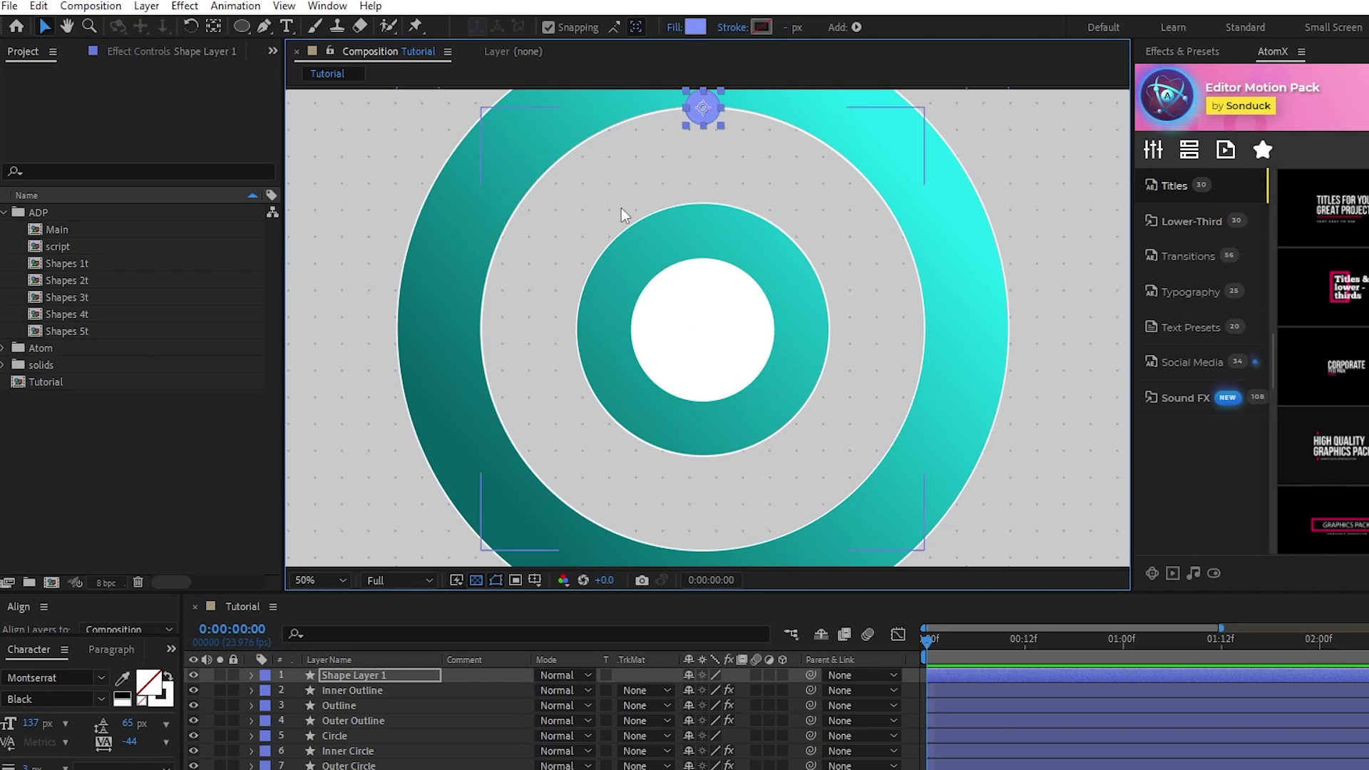
Add a new null object (Null 14) and parent Shape Layer 1 to it.
left_click(146, 6)
mouse_move(335, 33)
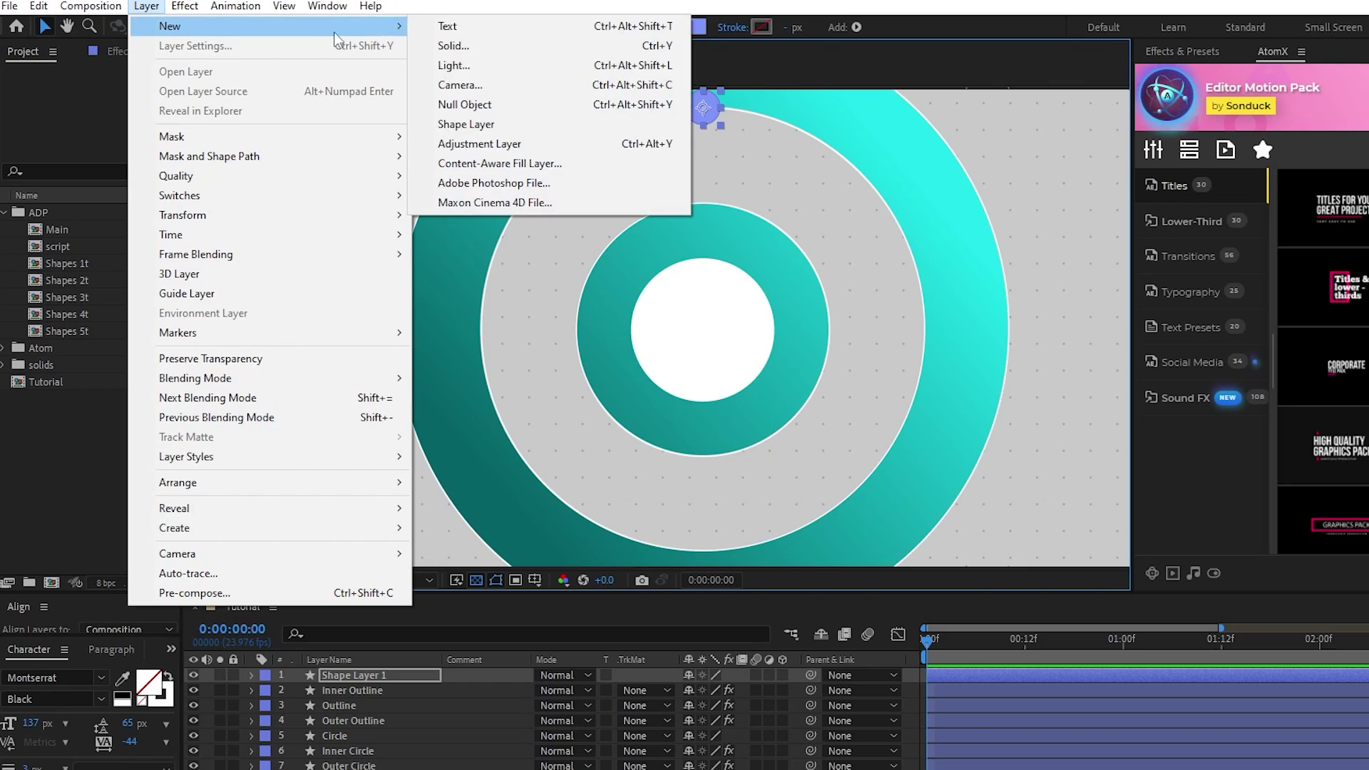
left_click(464, 104)
left_click_drag(811, 690, 345, 673)
Duplicate the circle three times, placing the copies at the ring's right, bottom and left.
left_click(365, 688)
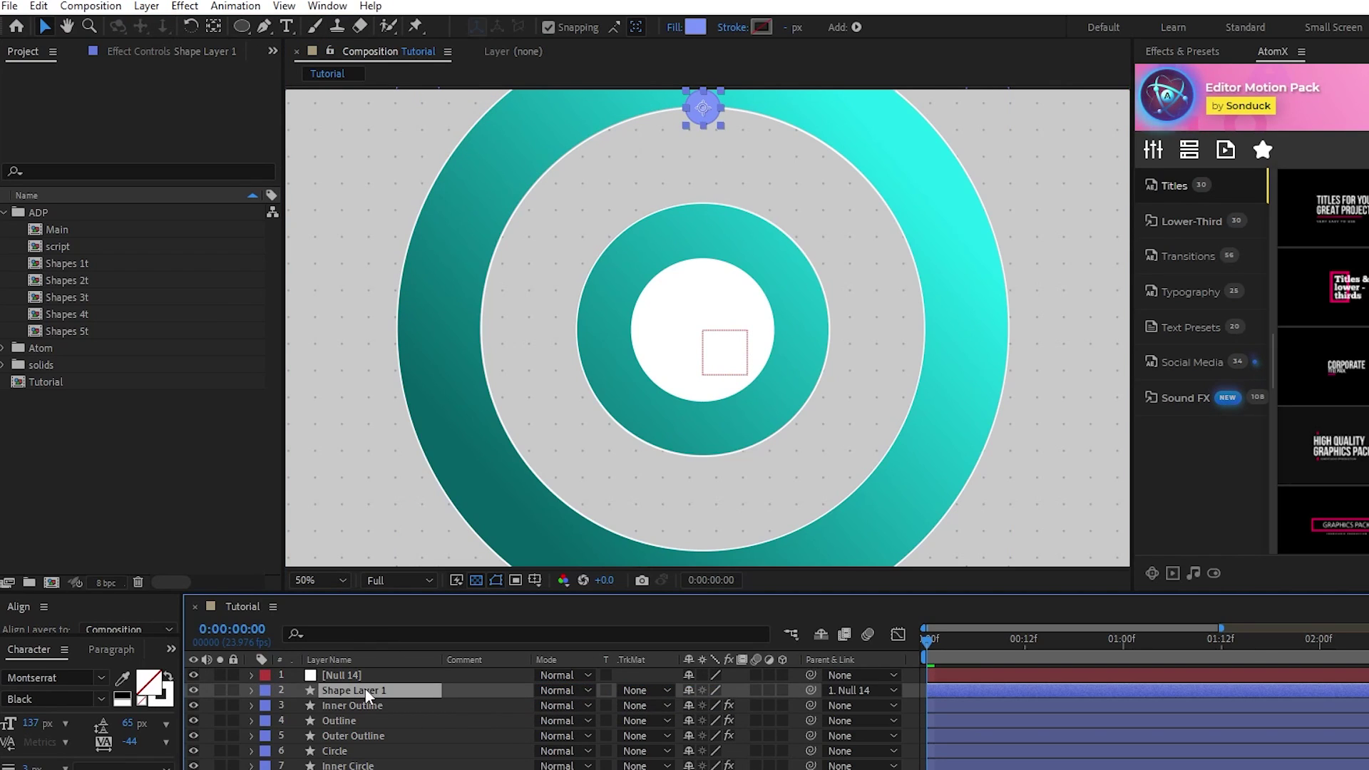
key("ctrl+d")
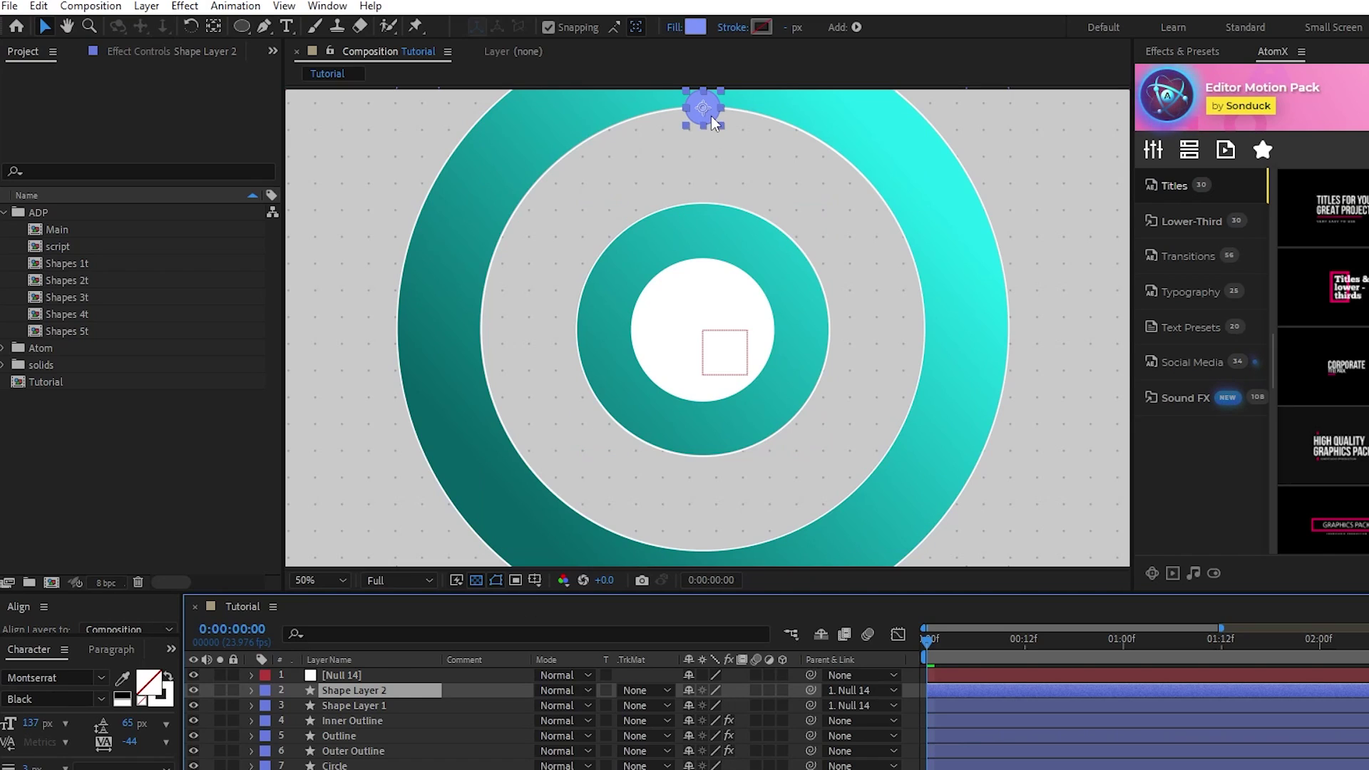
left_click_drag(711, 116, 918, 358)
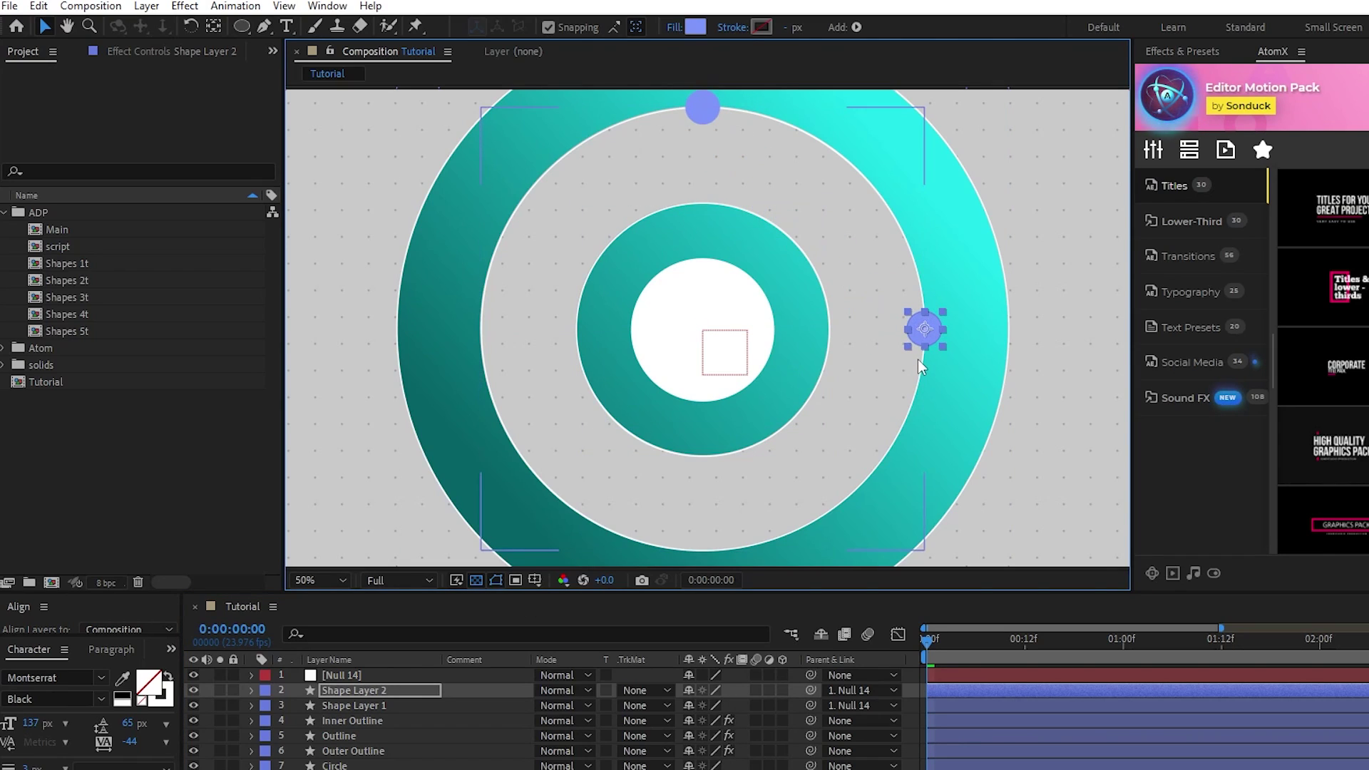
key("ctrl+d")
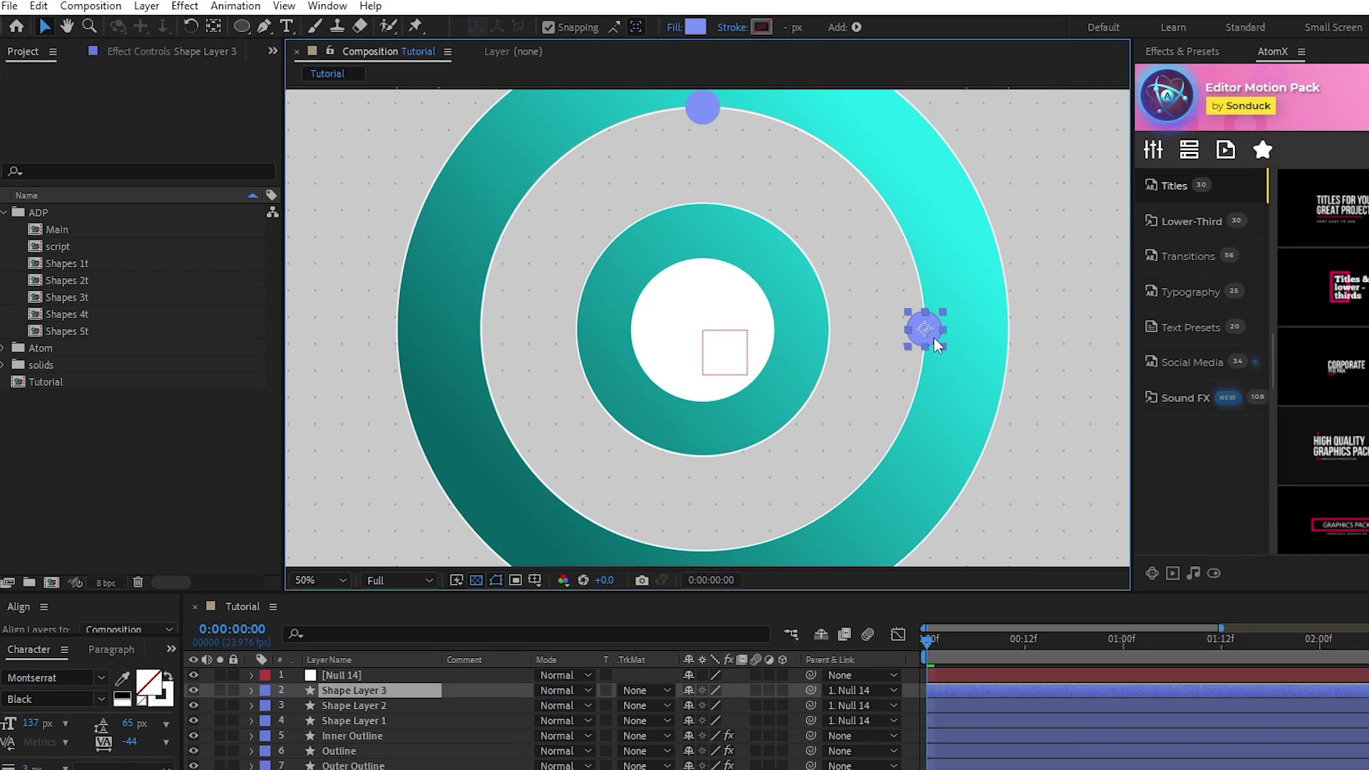
left_click_drag(931, 337, 485, 327)
key("ctrl+d")
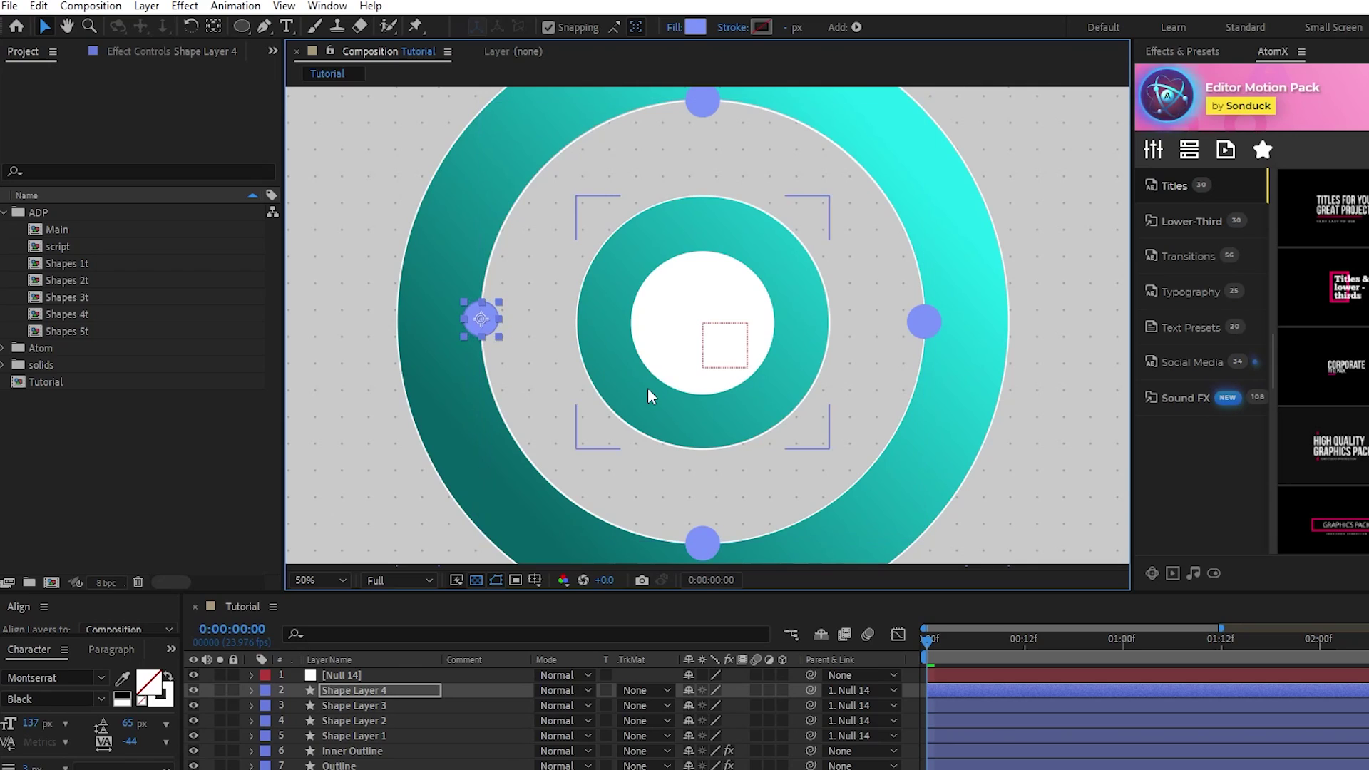
left_click(381, 734, "shift")
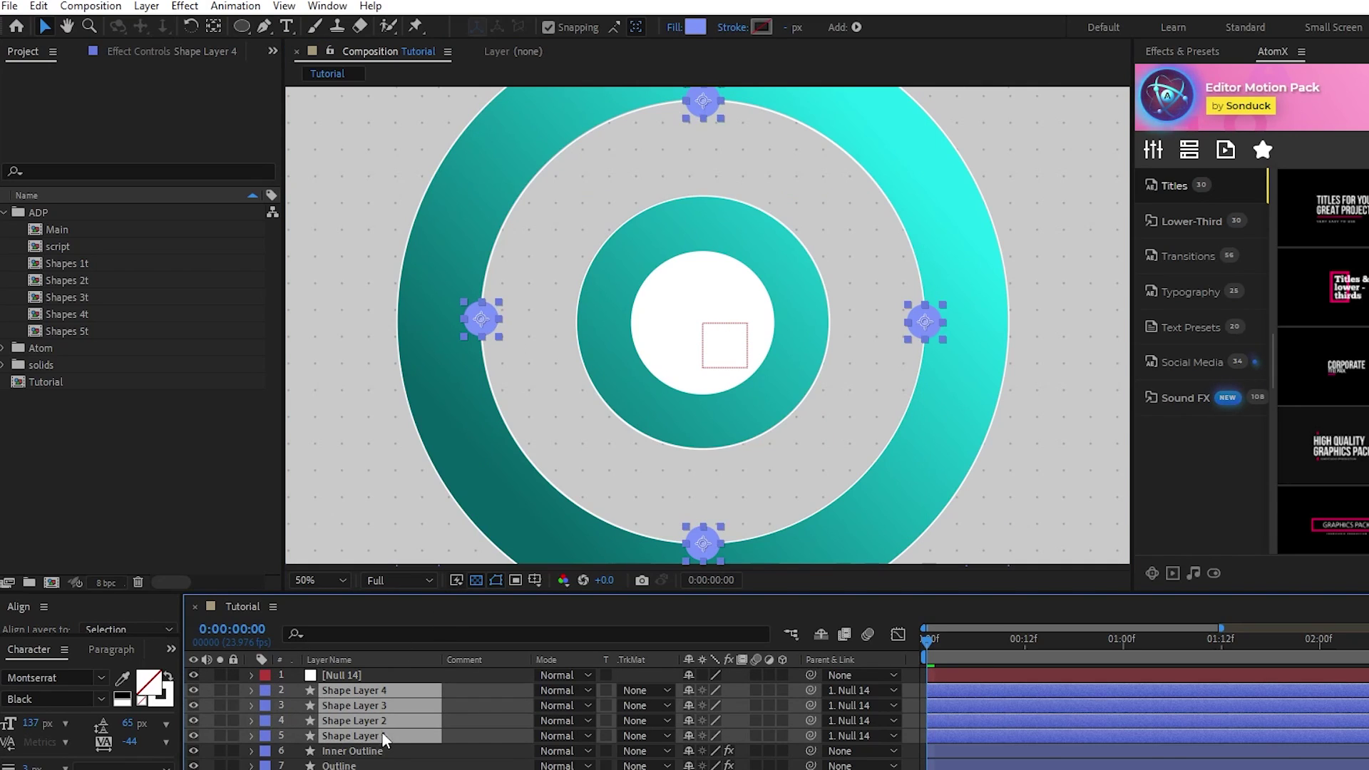
left_click(366, 675)
Set Null 14's Rotation to 0x+22.0°, turning all four blue circles around the ring.
scroll(722, 328, "down", 2)
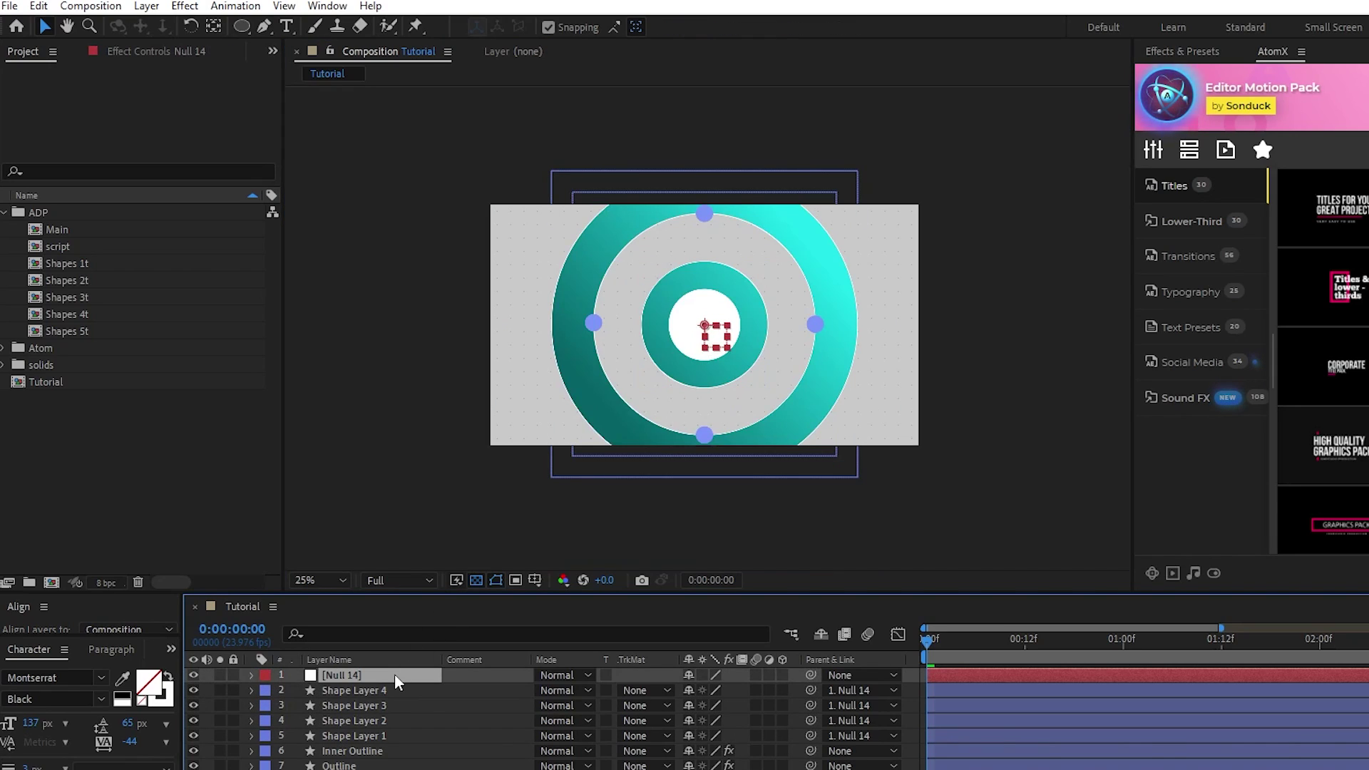
key("r")
left_click_drag(705, 690, 731, 696)
left_click(744, 688)
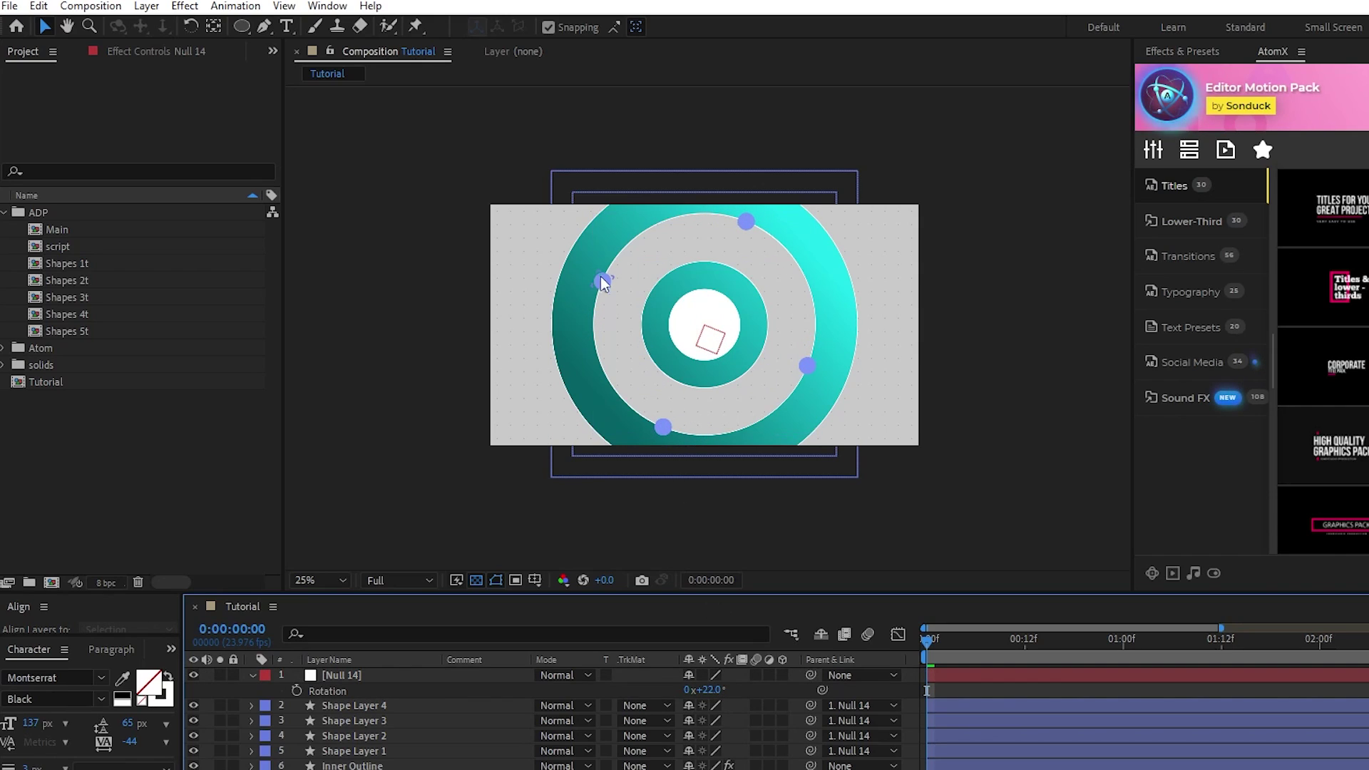
scroll(706, 324, "up", 2)
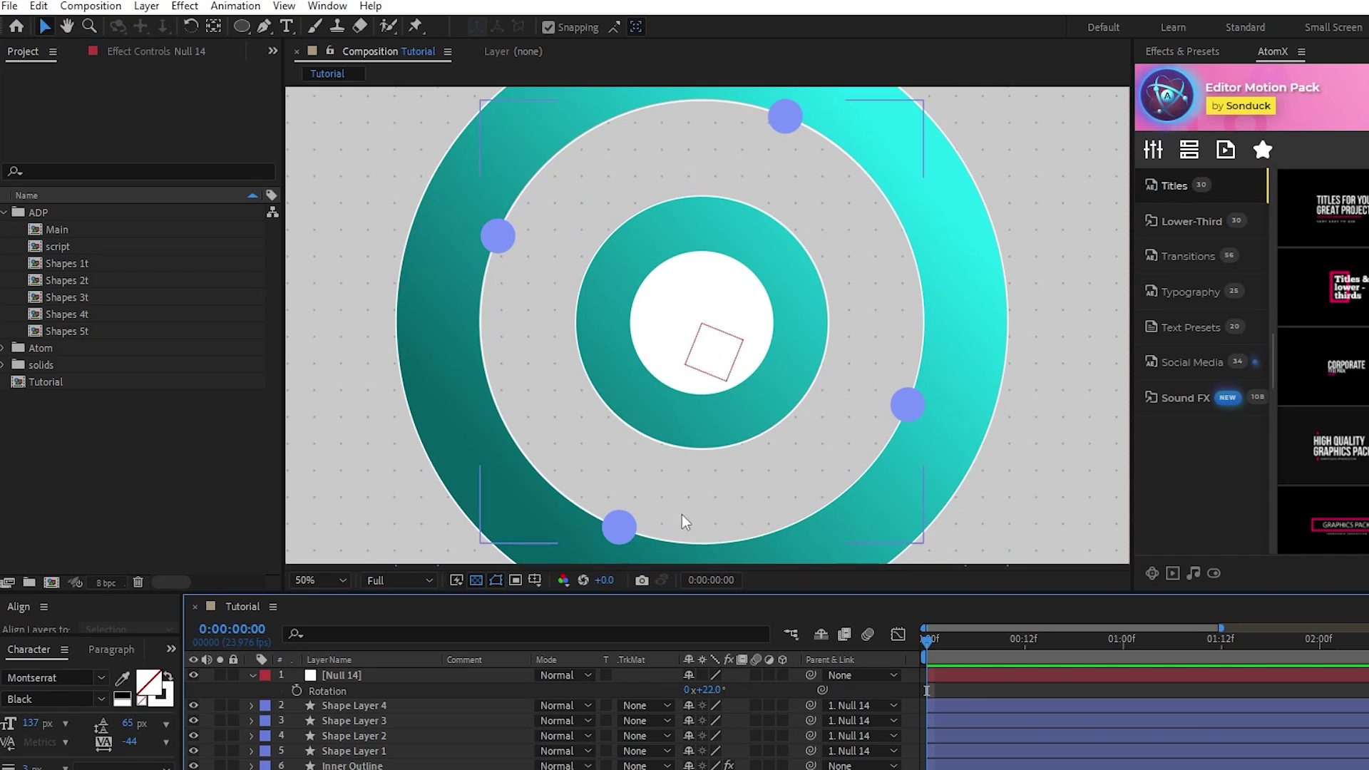
left_click(255, 674)
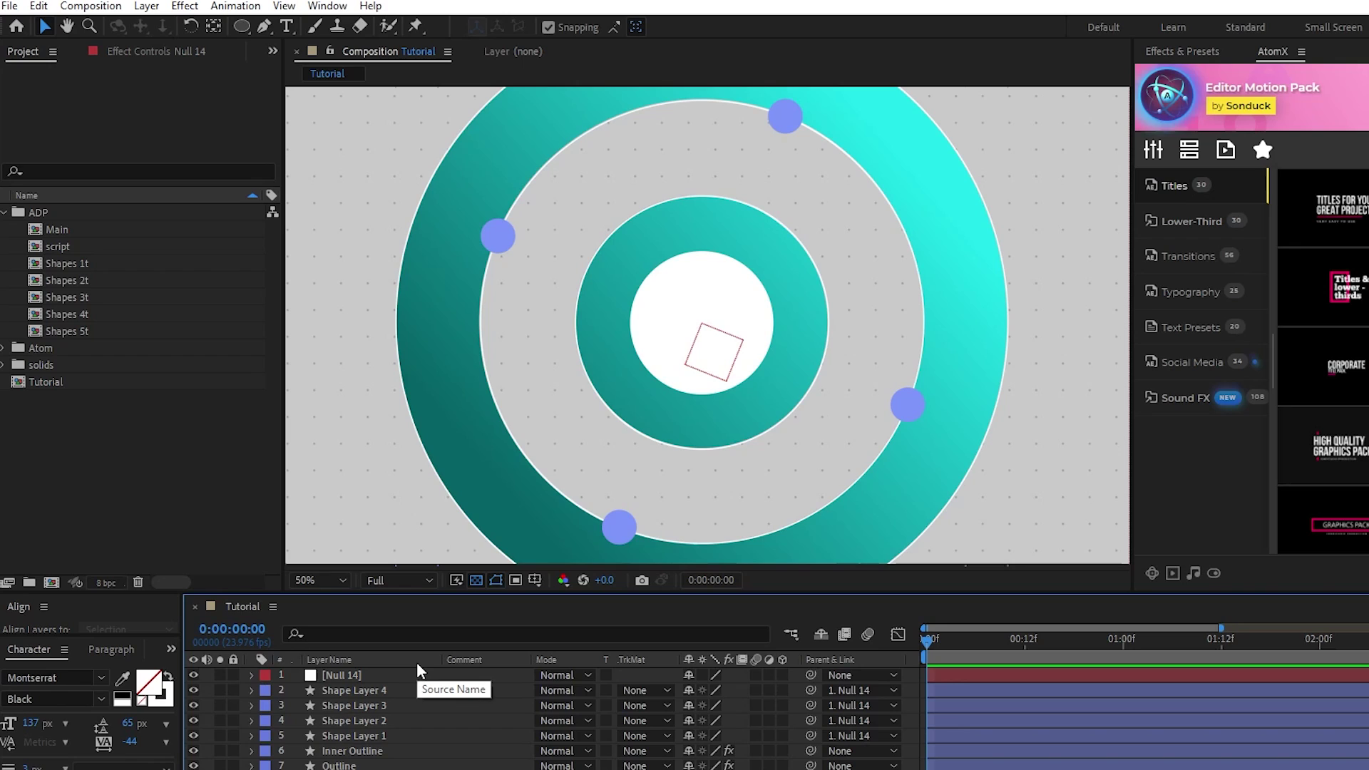
Draw a white-filled triangle with the Star tool at the ring's top.
key("q")
key("q")
left_click_drag(697, 134, 722, 111)
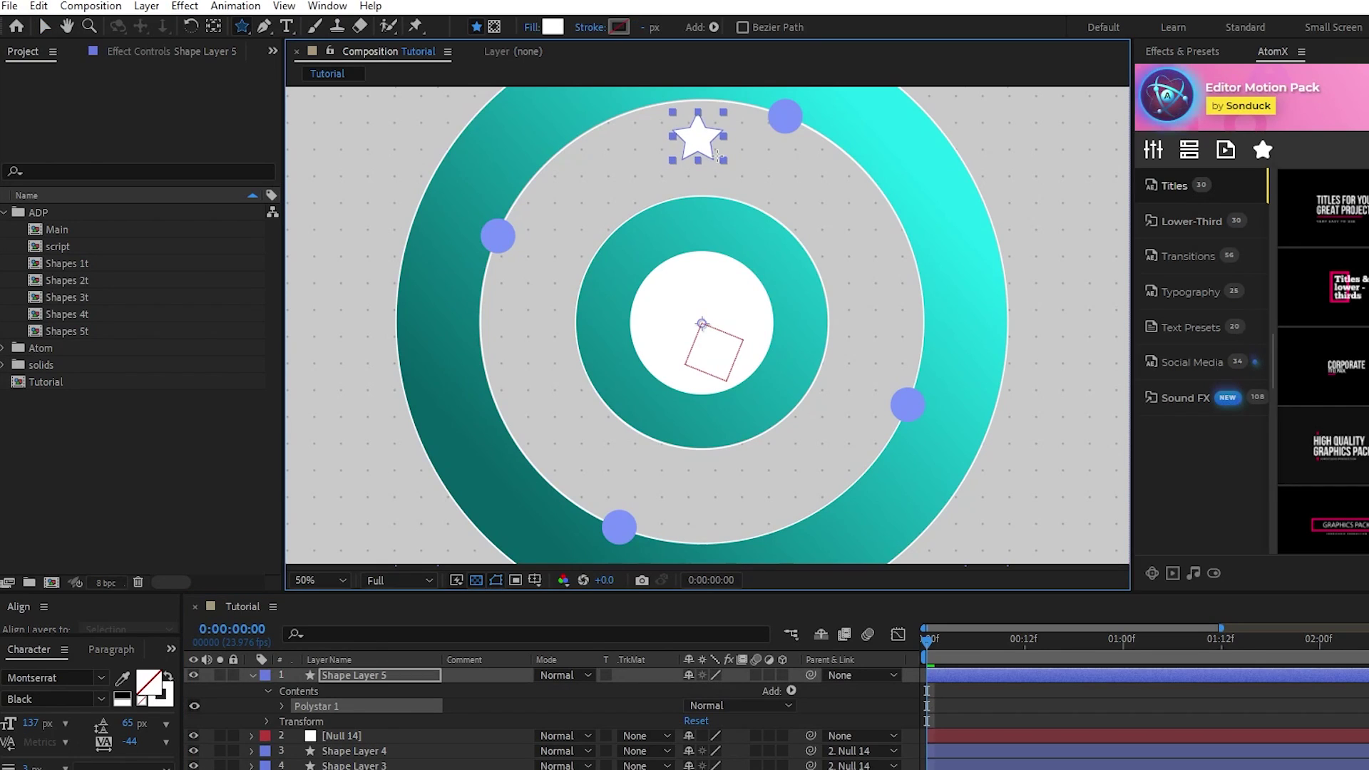
left_click(695, 27)
left_click(397, 126)
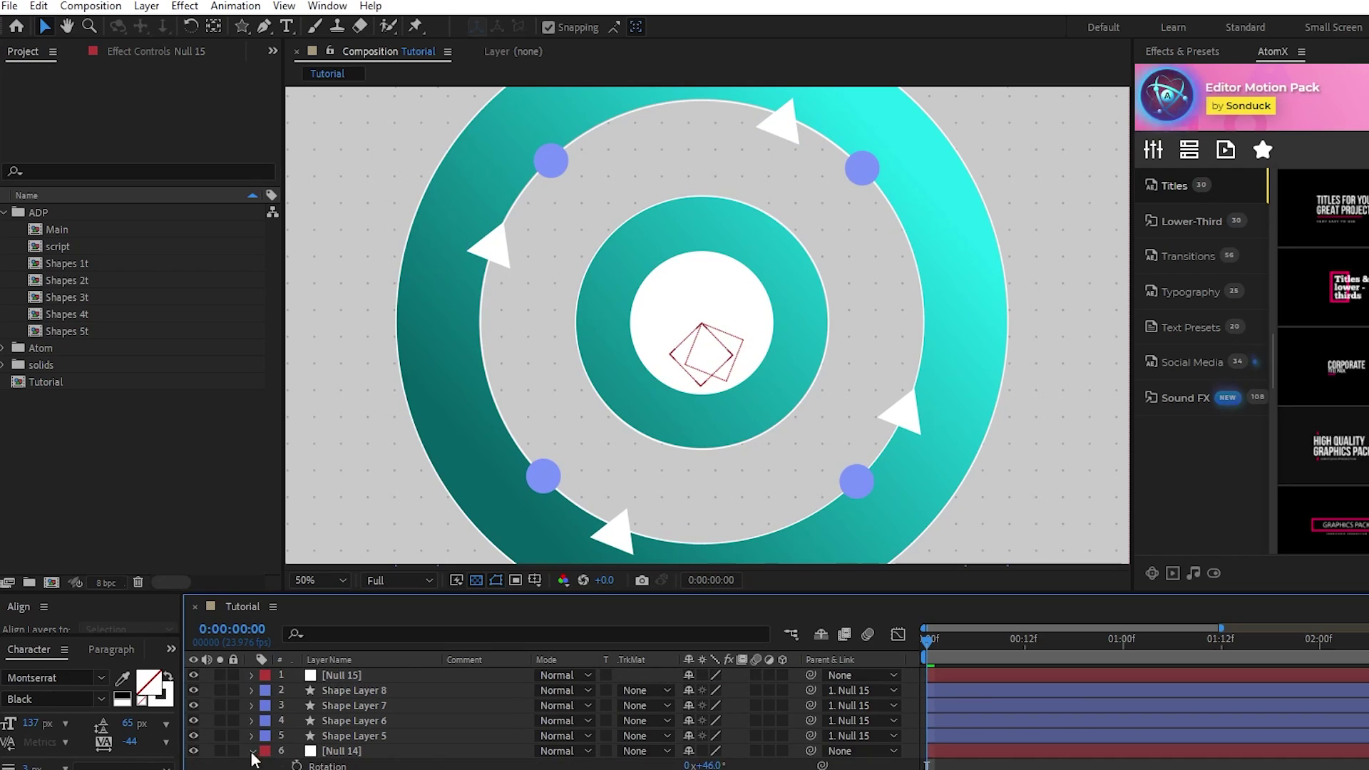
Draw a pink polygon at the ring's top and rotate Null 16 to 23° to offset the copies.
left_click_drag(693, 134, 717, 114)
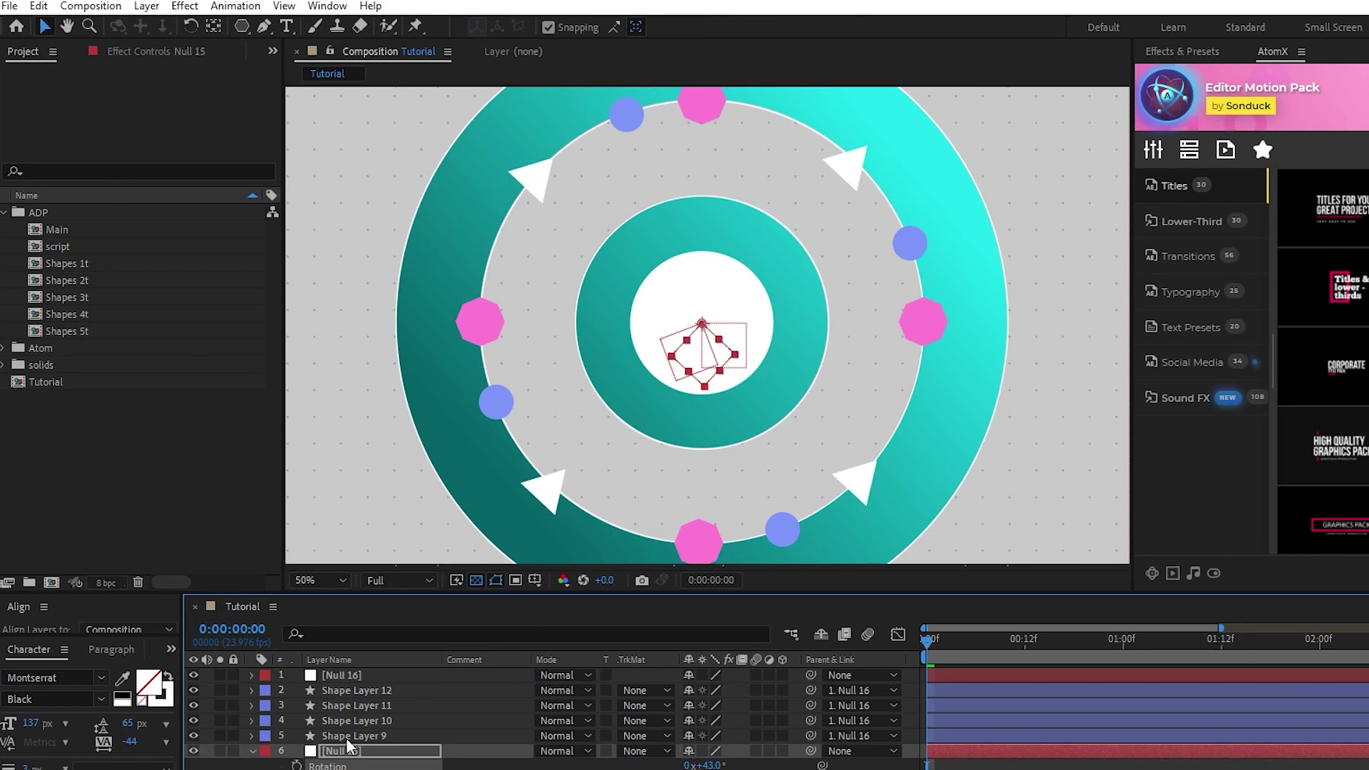
left_click_drag(709, 689, 733, 693)
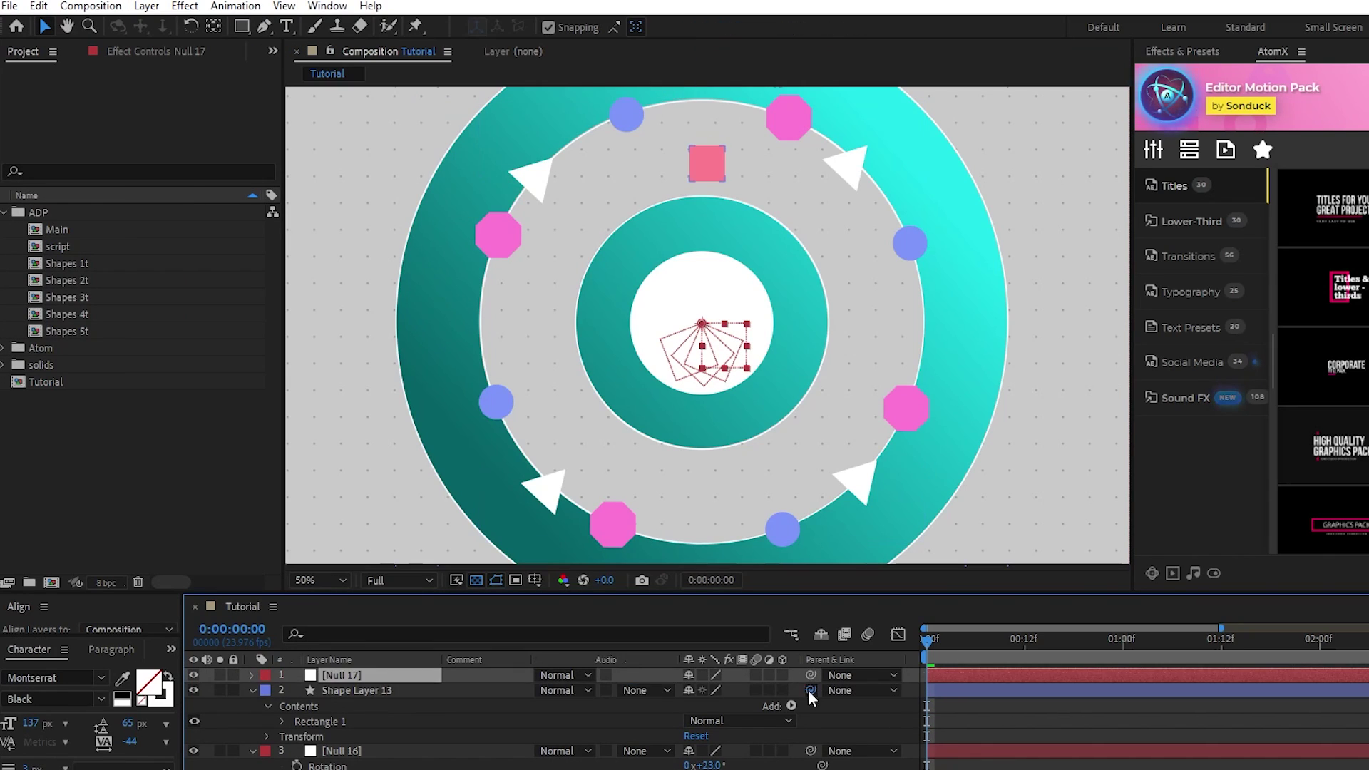
left_click(710, 114)
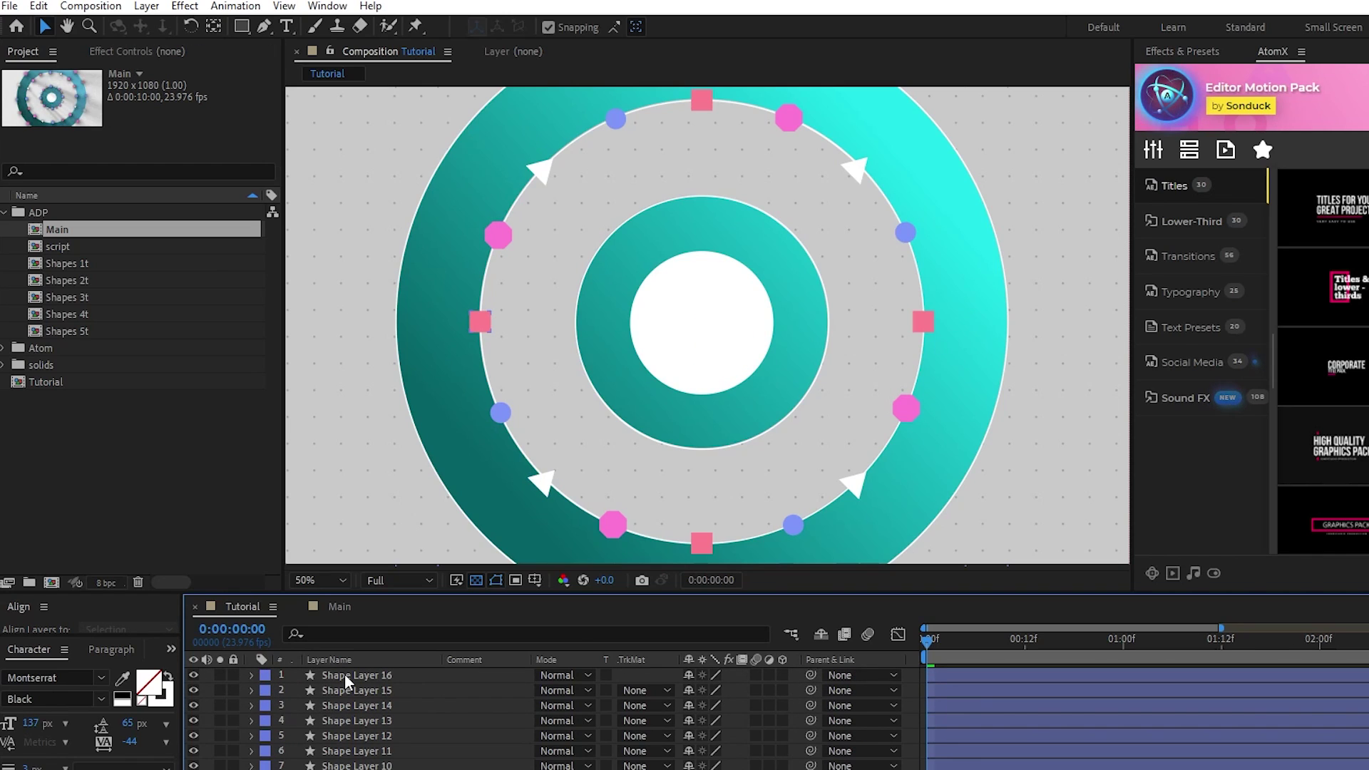
Add a centred null (Null 18) and parent all the shape layers to it.
left_click(146, 6)
mouse_move(214, 21)
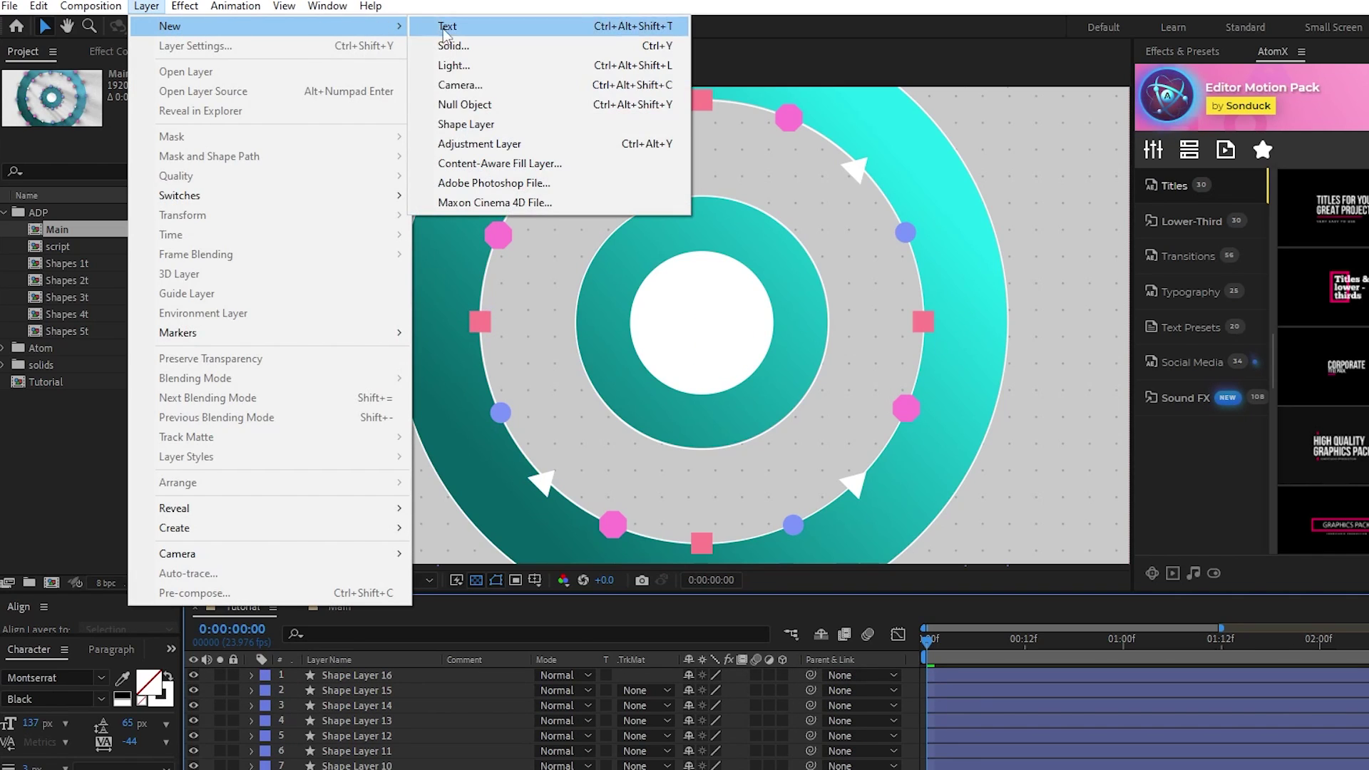
left_click(471, 91)
left_click(383, 689)
left_click(432, 766, "shift")
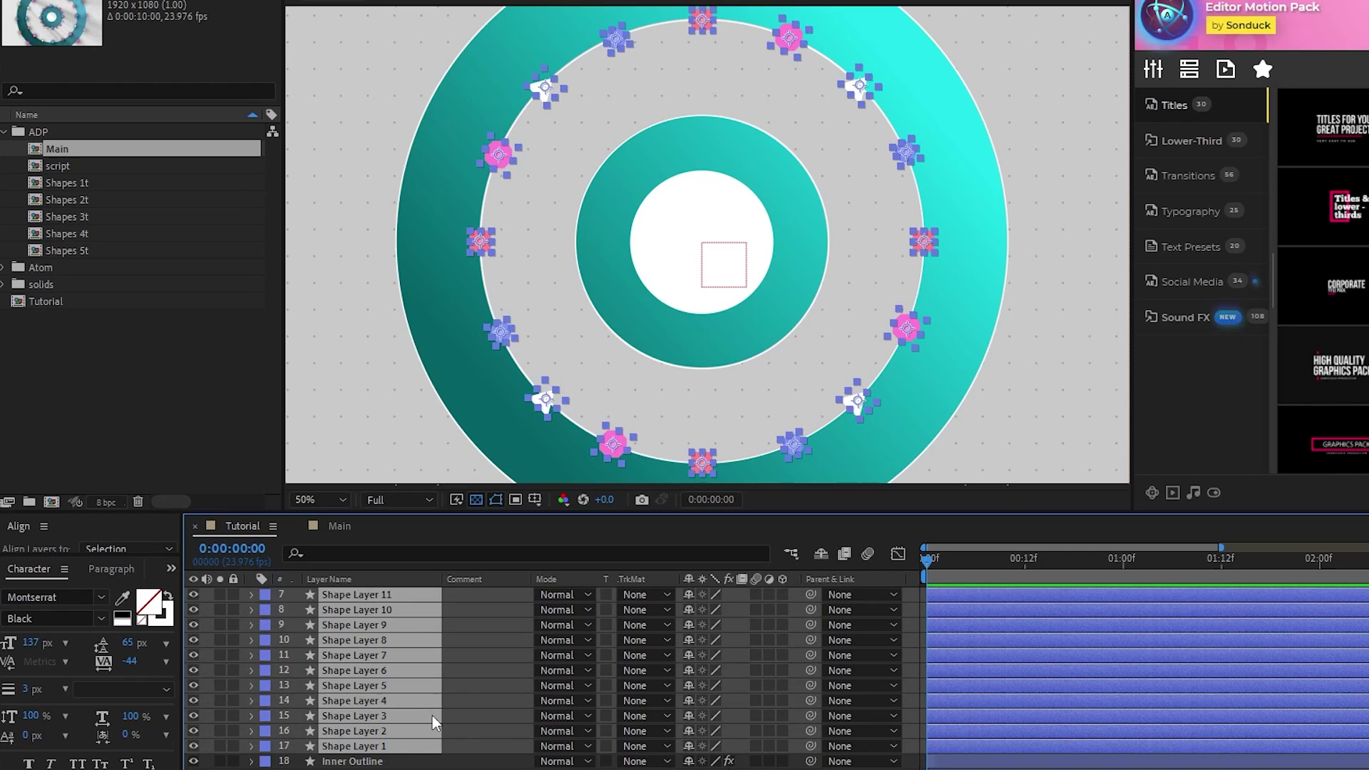
left_click_drag(811, 690, 365, 672)
Give Null 18's Rotation the expression time*20 and scrub the timeline to preview the spin.
left_click(365, 594)
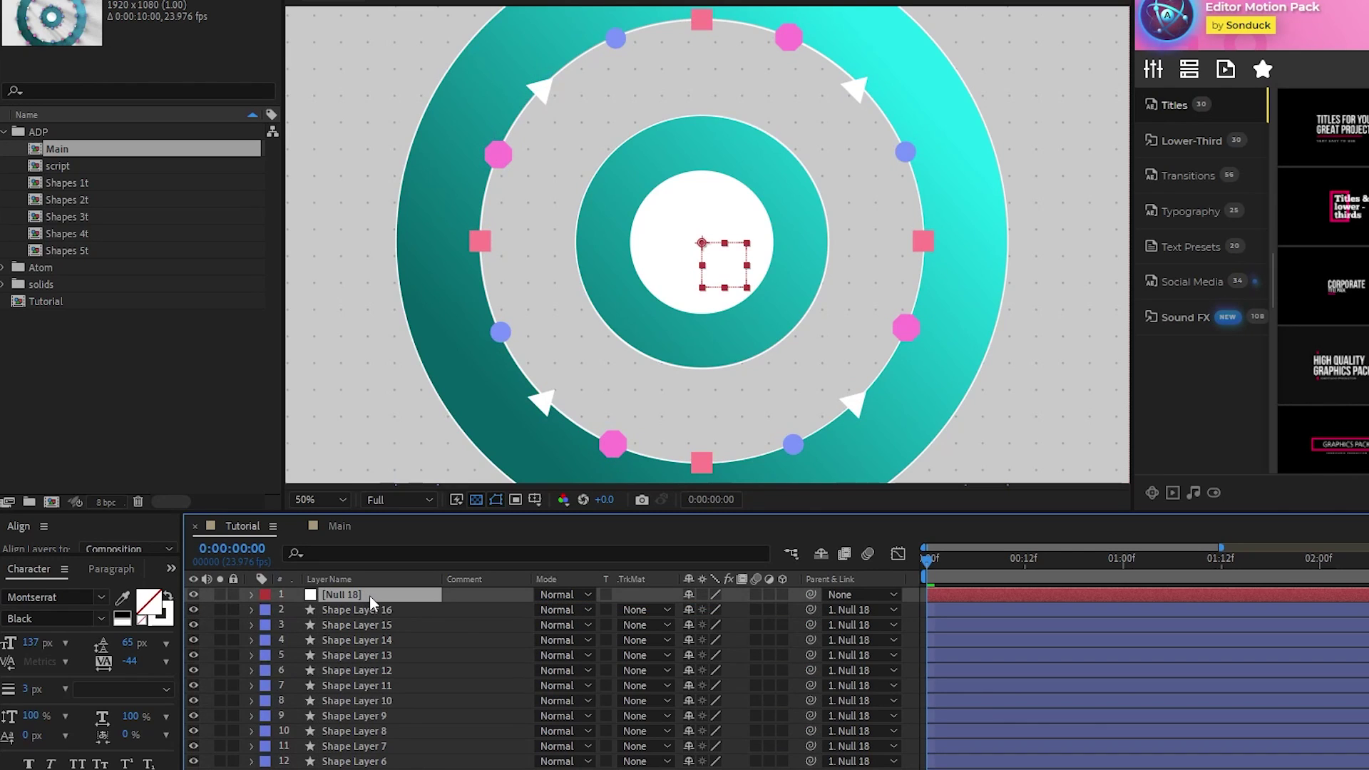
key("r")
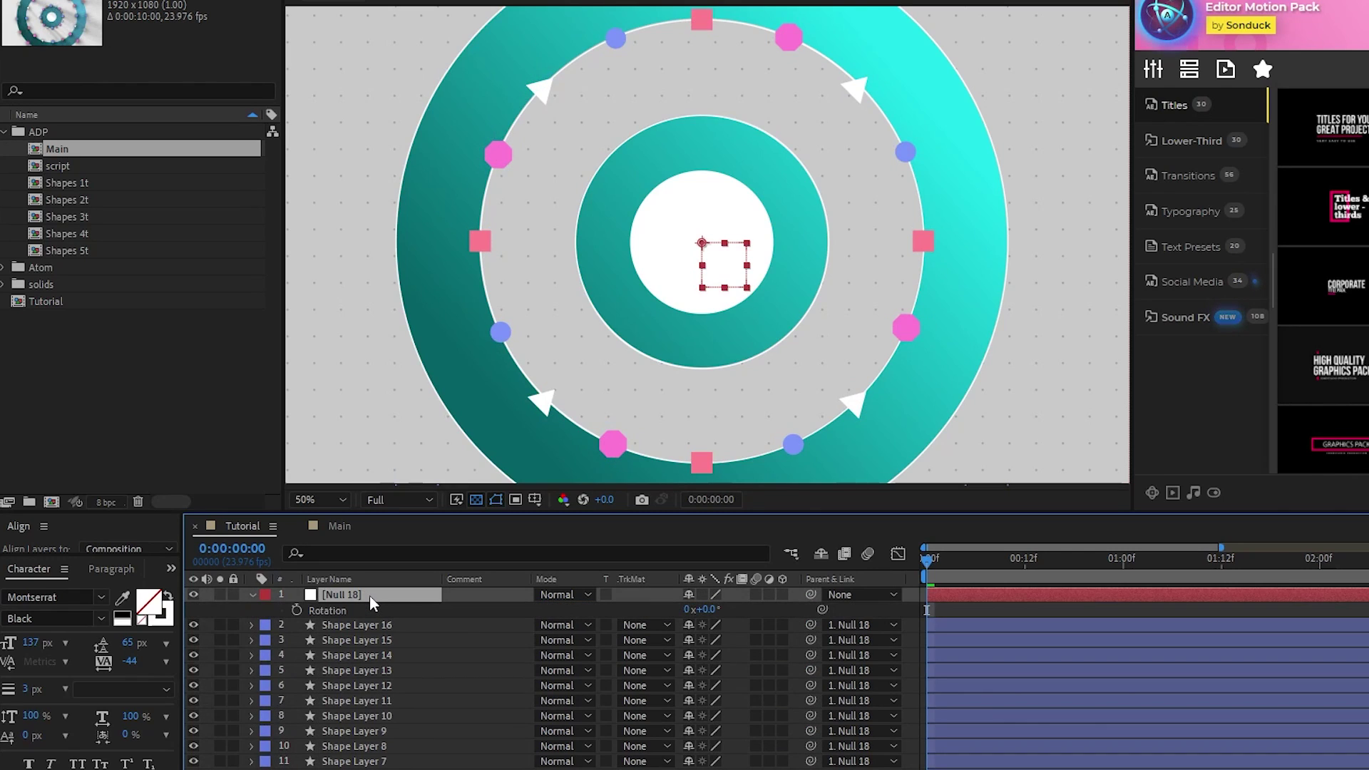
left_click(297, 611, "alt")
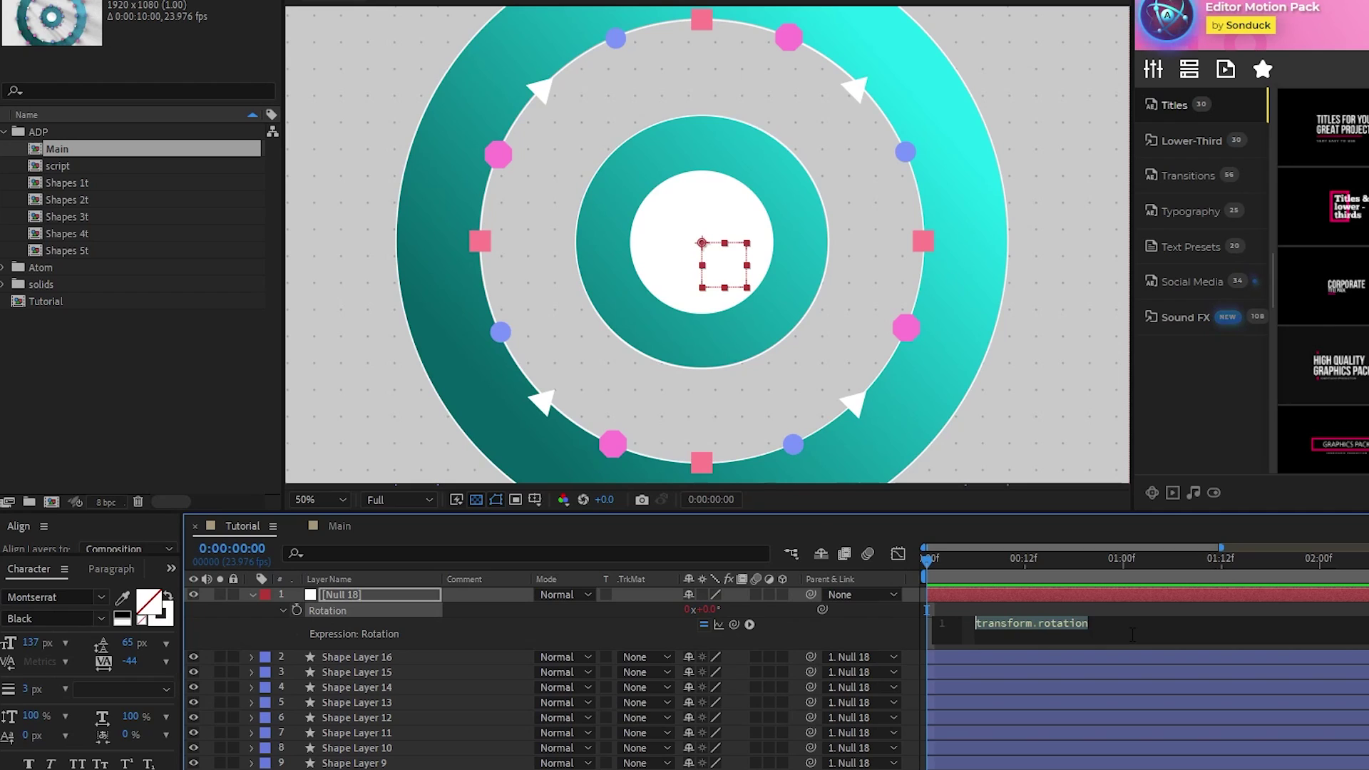
type("time*20")
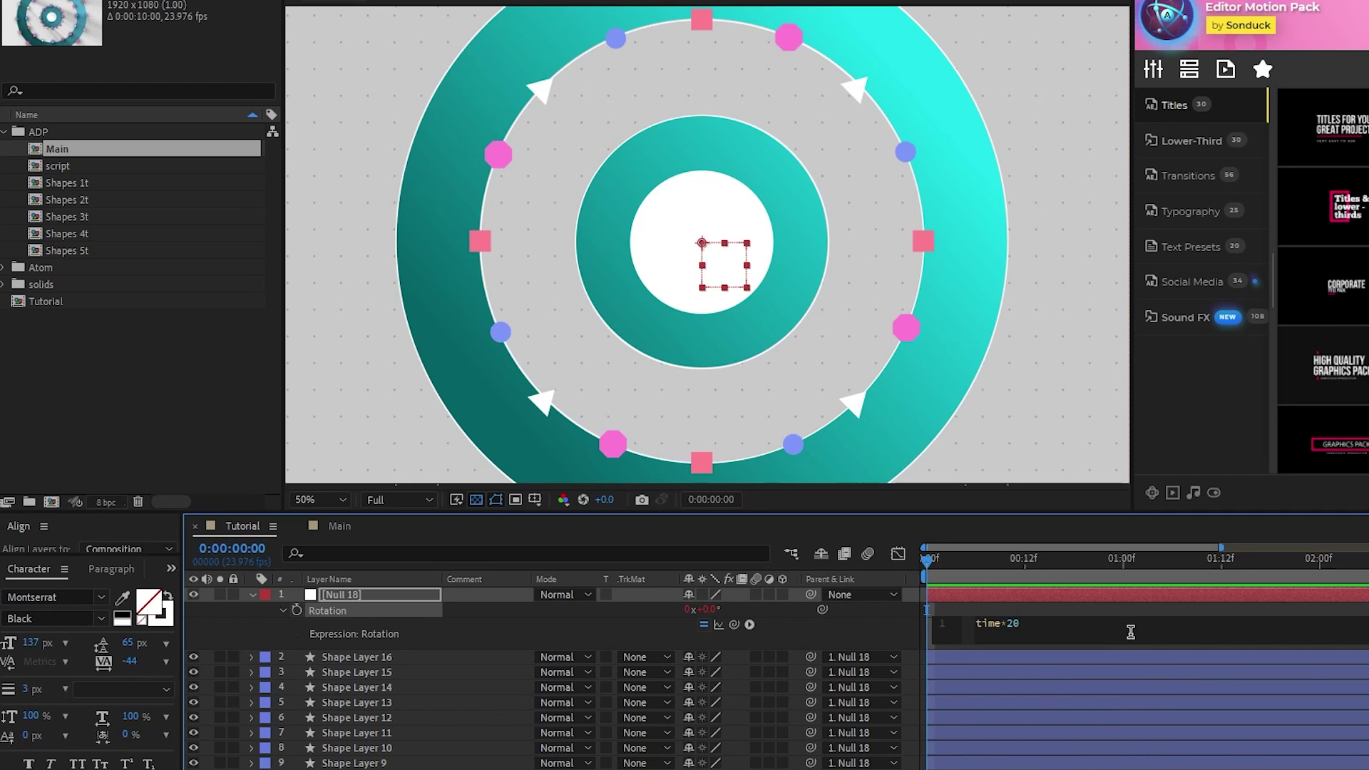
left_click(948, 558)
key("r")
left_click(937, 561)
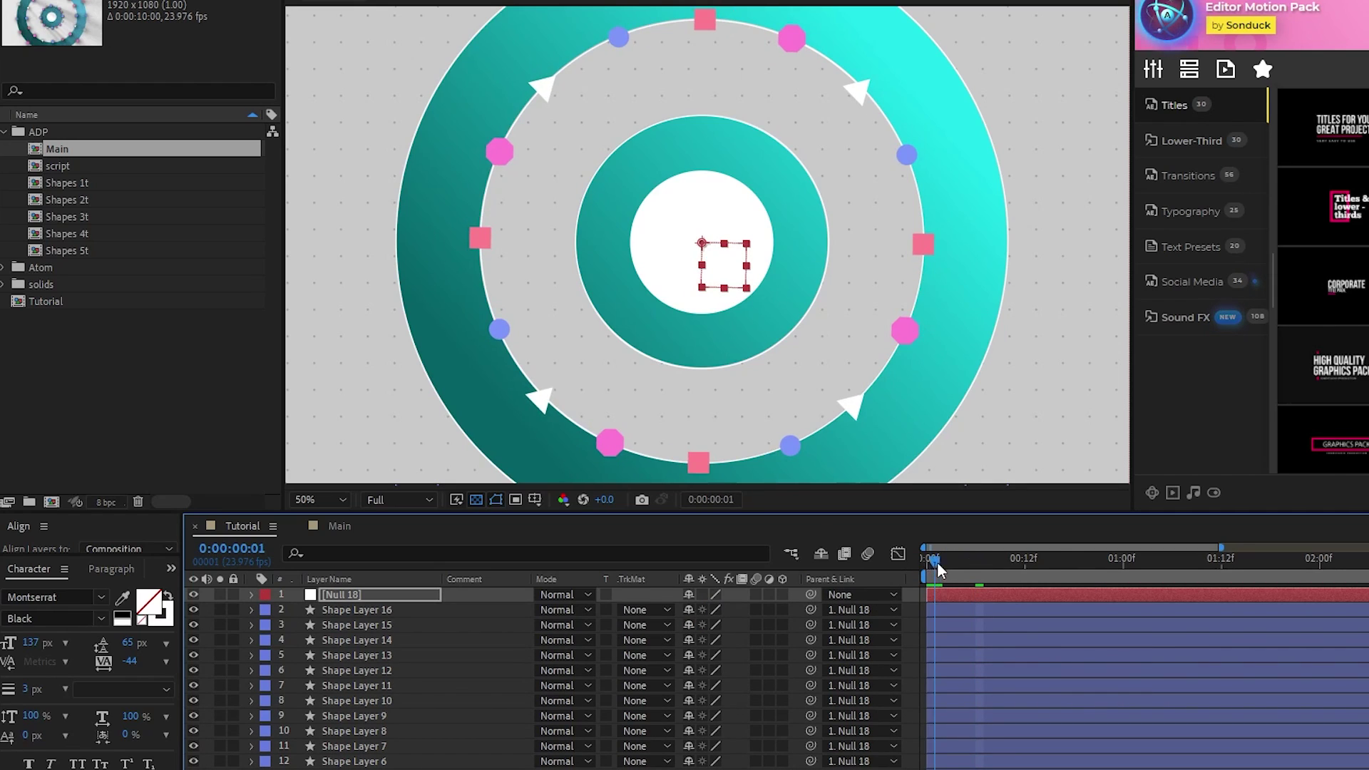
left_click_drag(936, 562, 827, 593)
Pre-compose Null 18 and all sixteen shape layers into a new composition named Shapes.
left_click(378, 610)
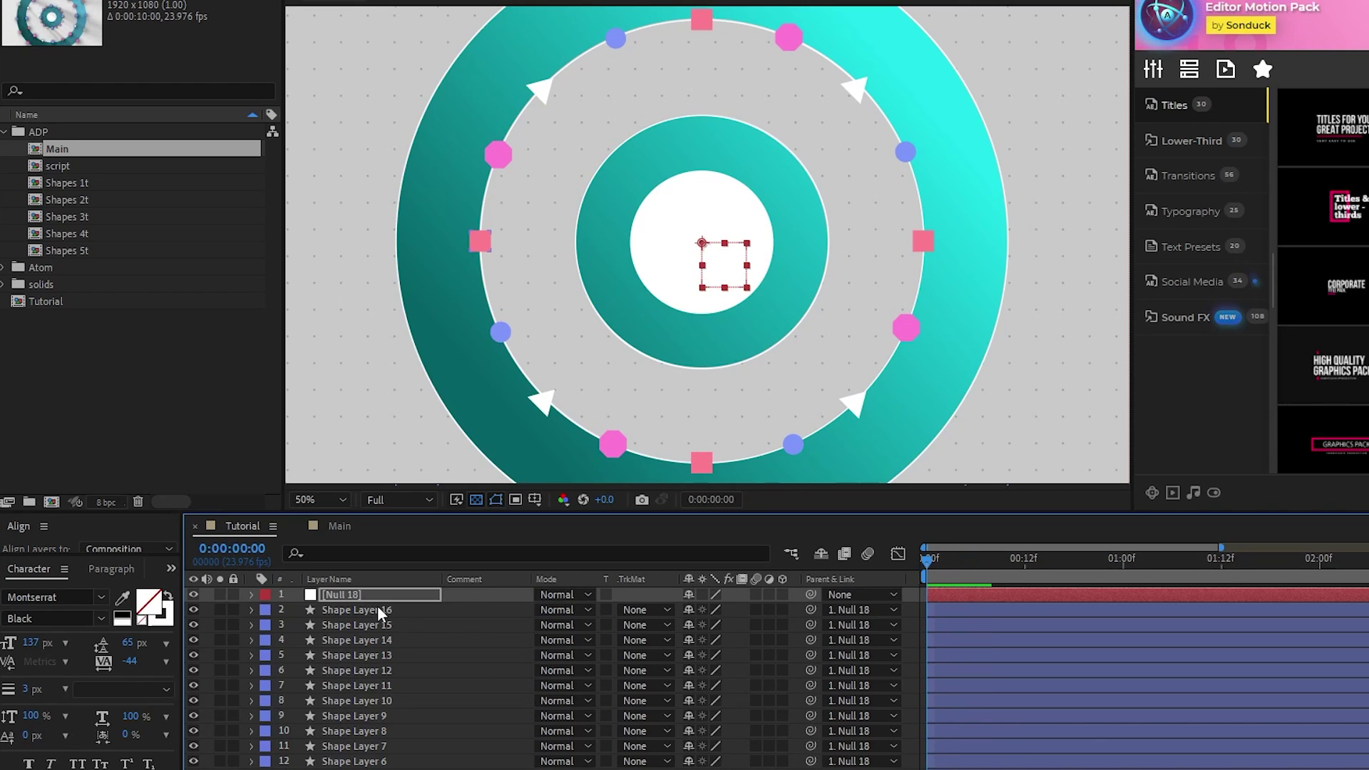
left_click(378, 761, "shift")
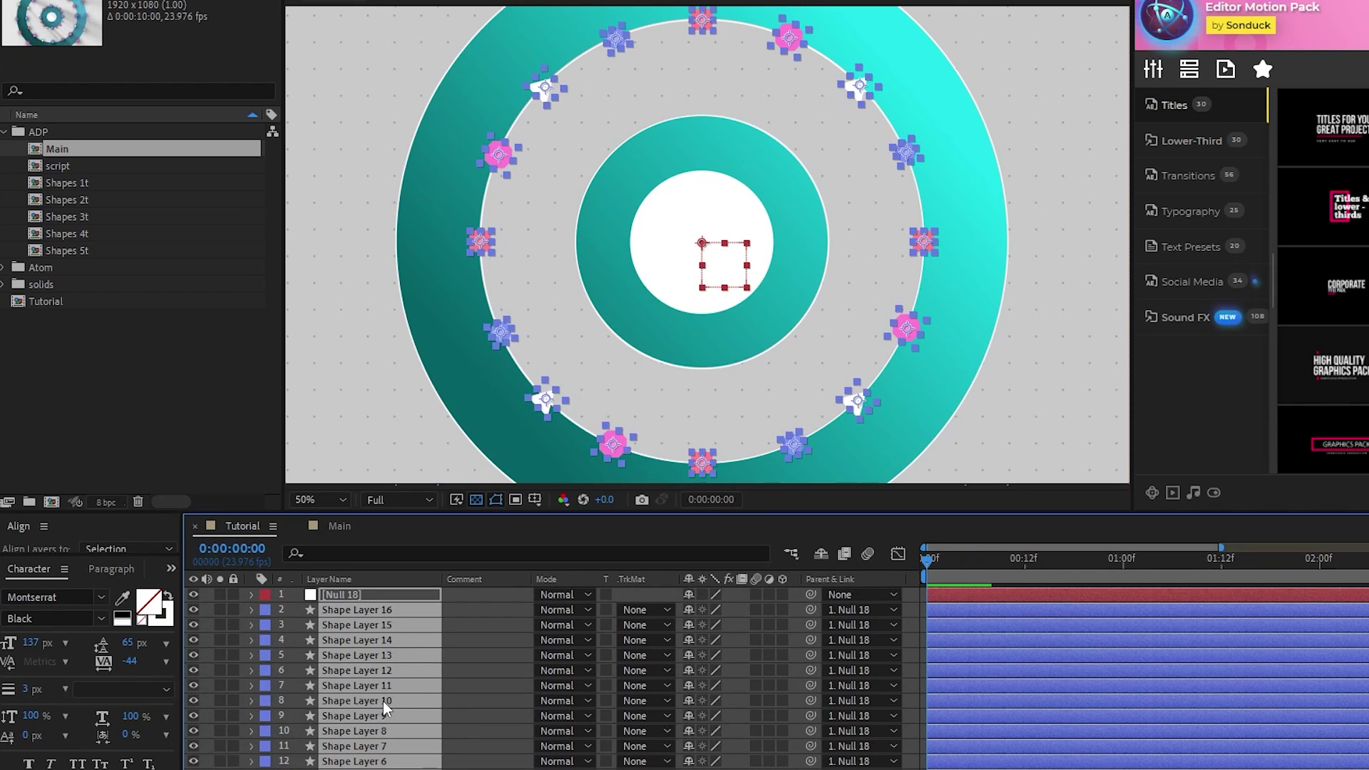
right_click(375, 596)
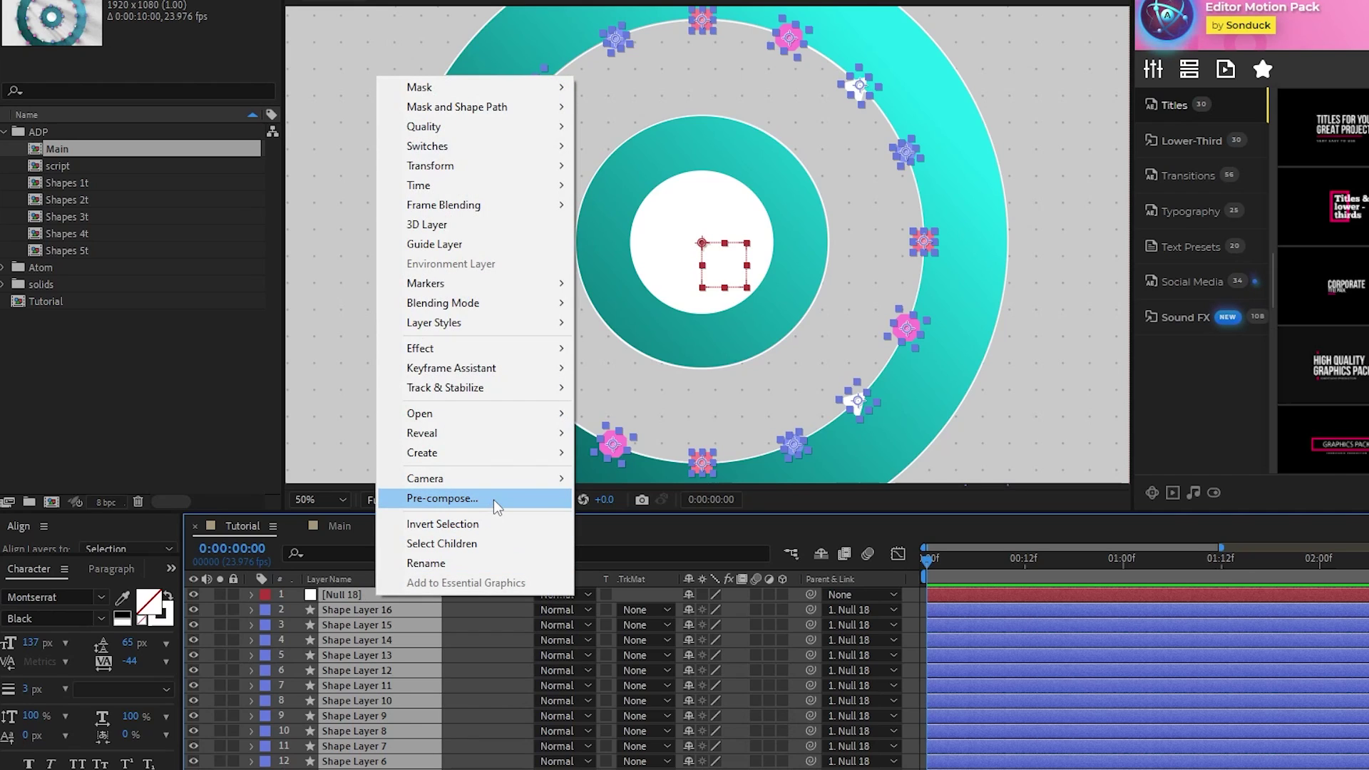
left_click(442, 498)
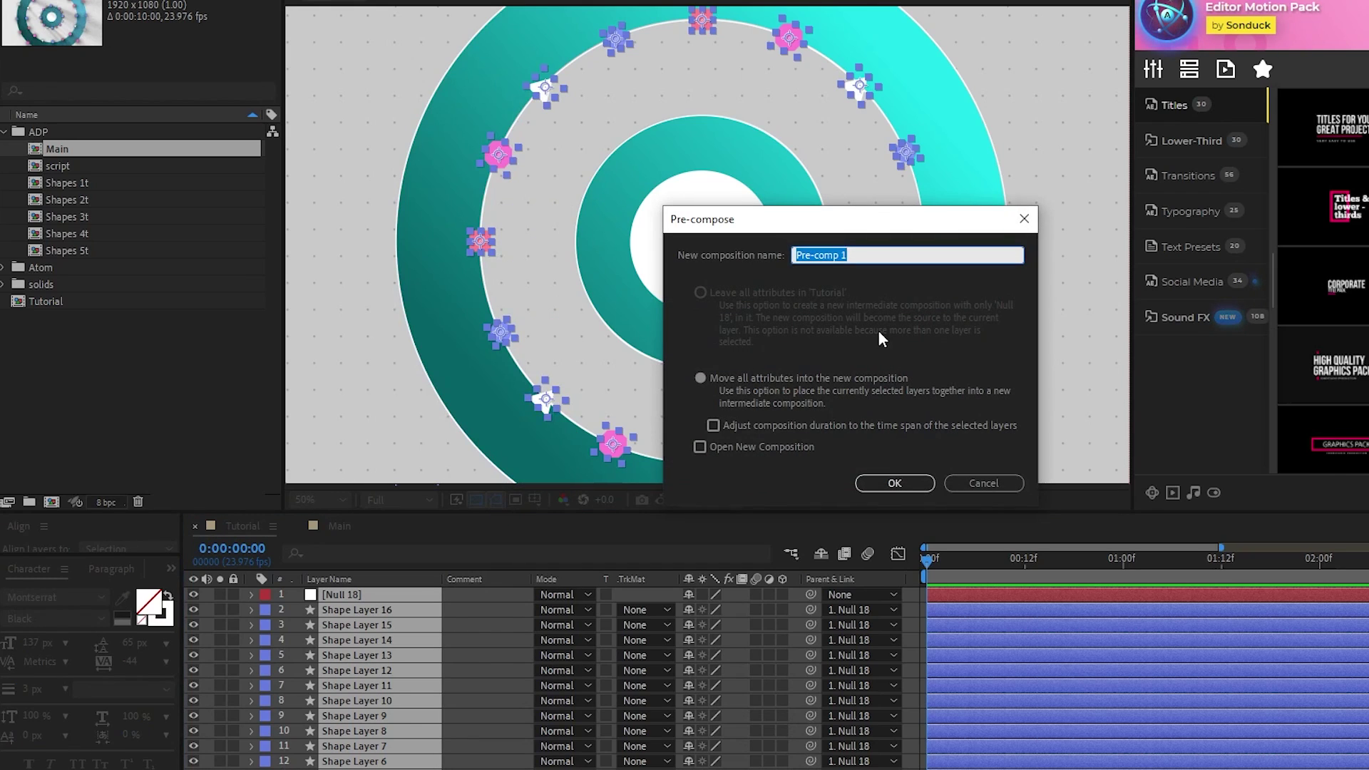
type("Shapes")
left_click(901, 480)
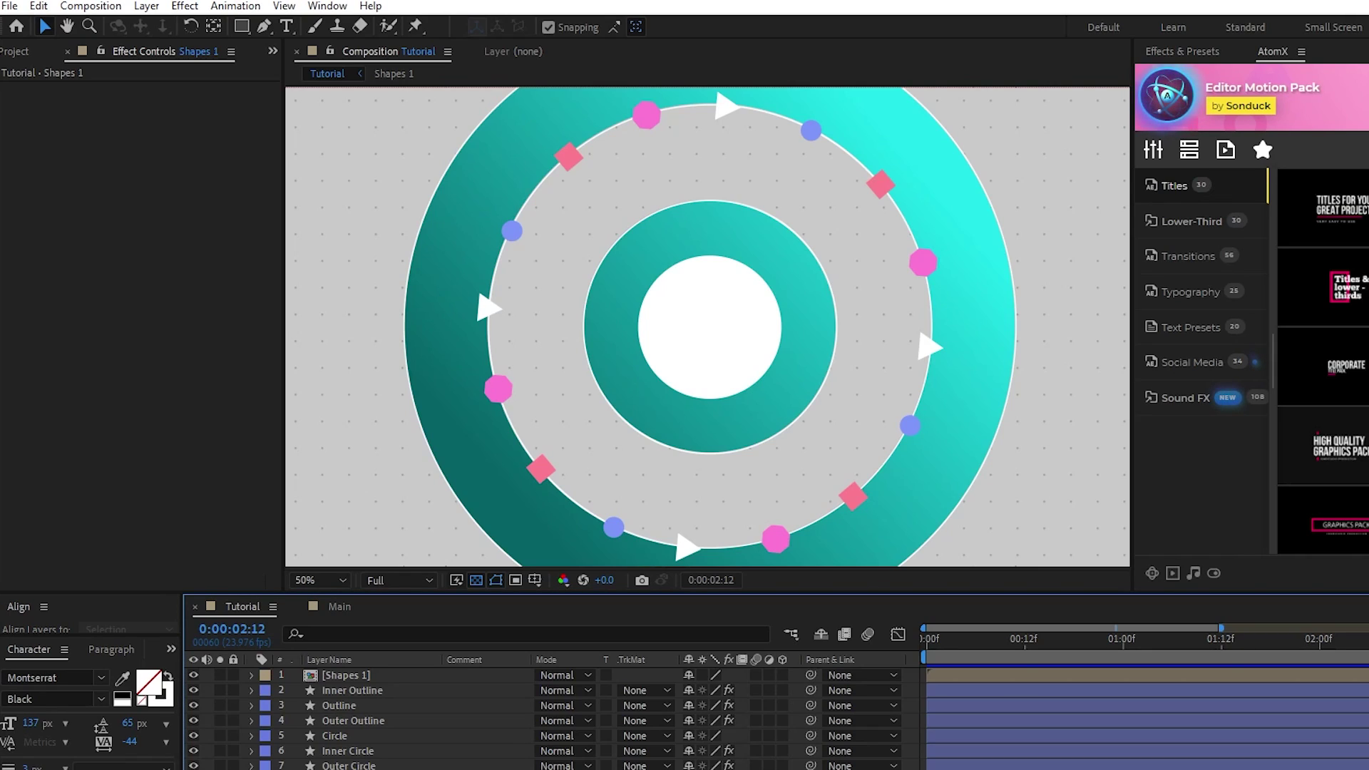
Apply CC Radial Fast Blur, Matte Choker and Fill to the Shapes 1 layer.
left_click(361, 674)
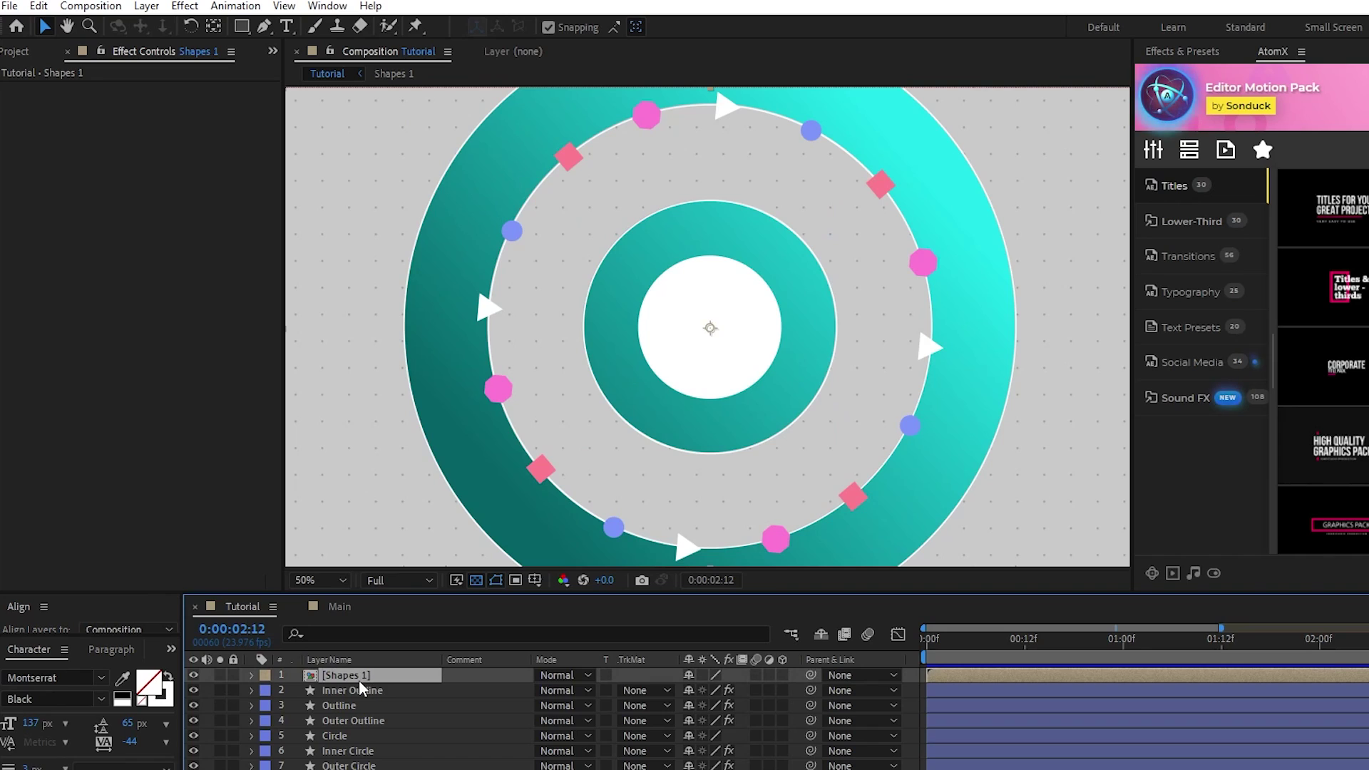
left_click(184, 6)
mouse_move(269, 131)
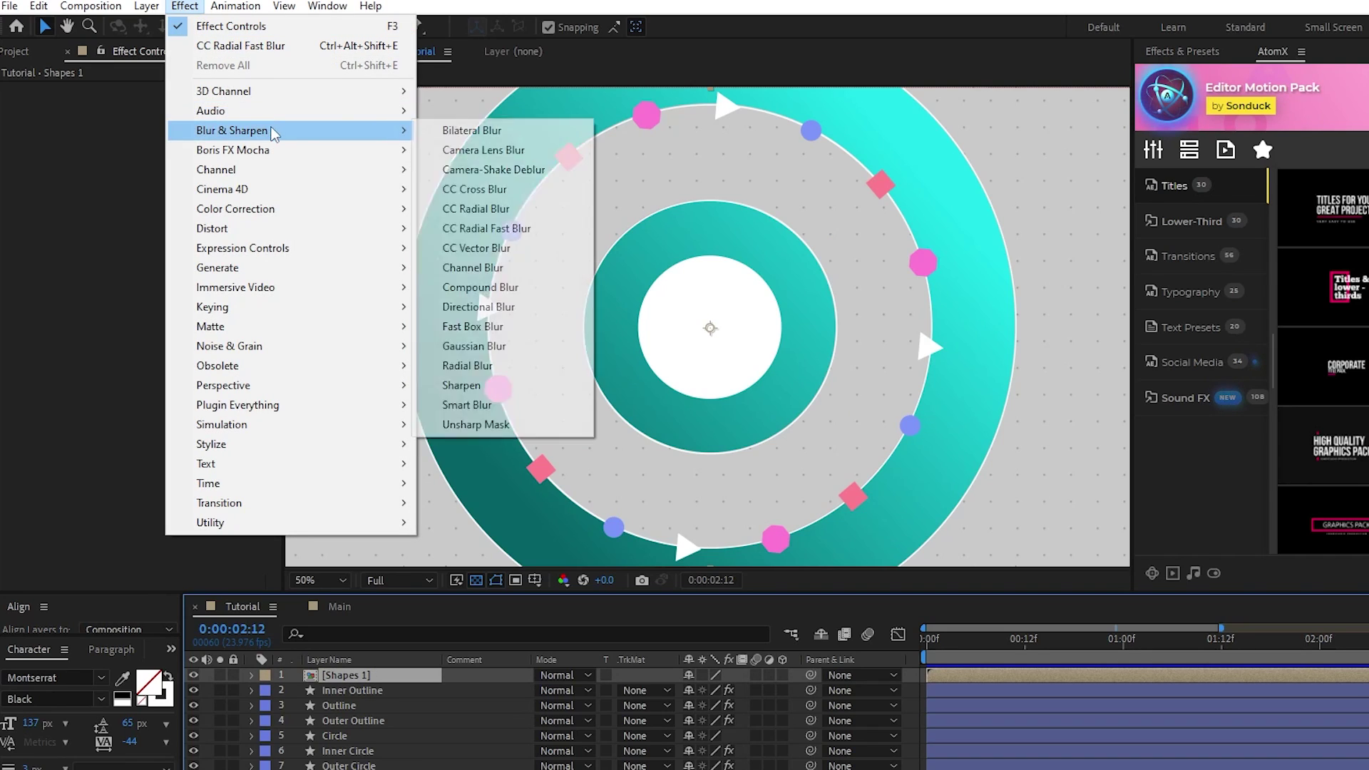
left_click(541, 229)
left_click(183, 7)
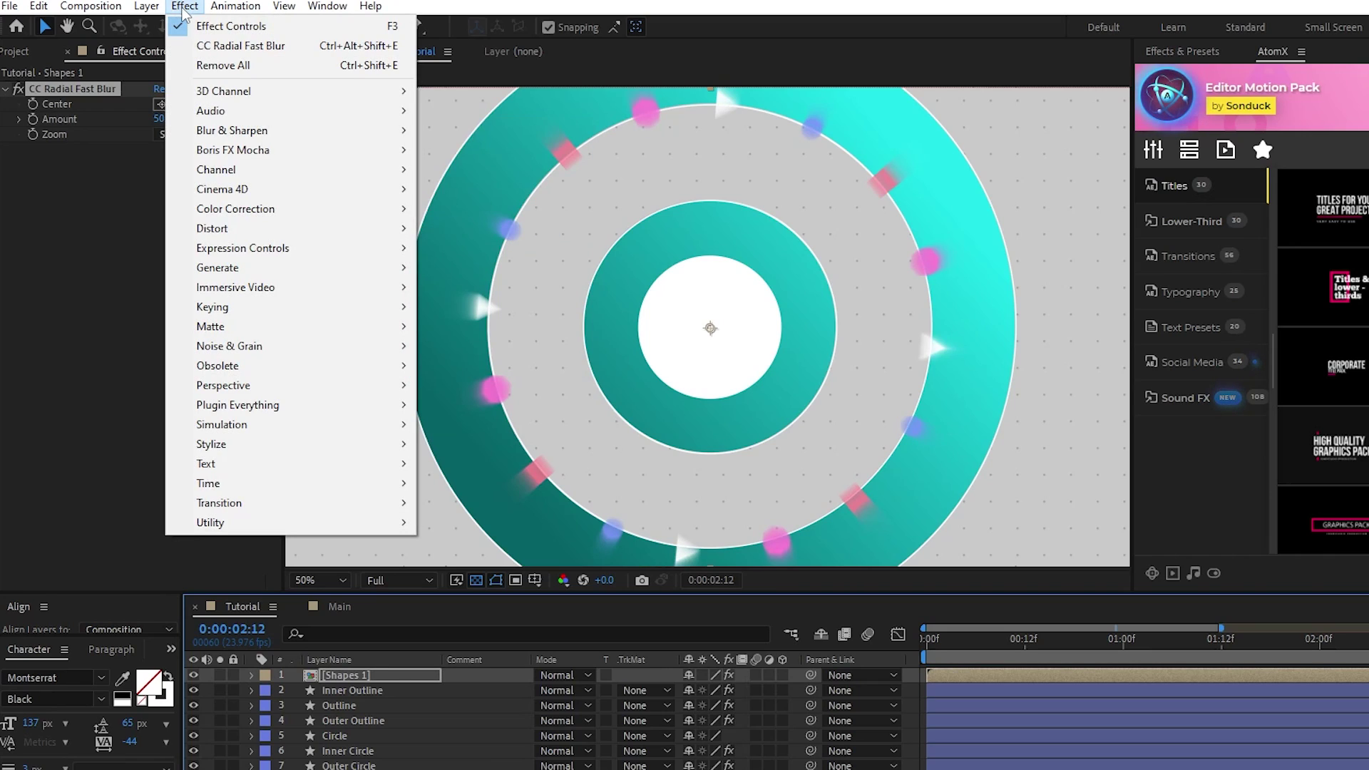
mouse_move(366, 326)
left_click(522, 328)
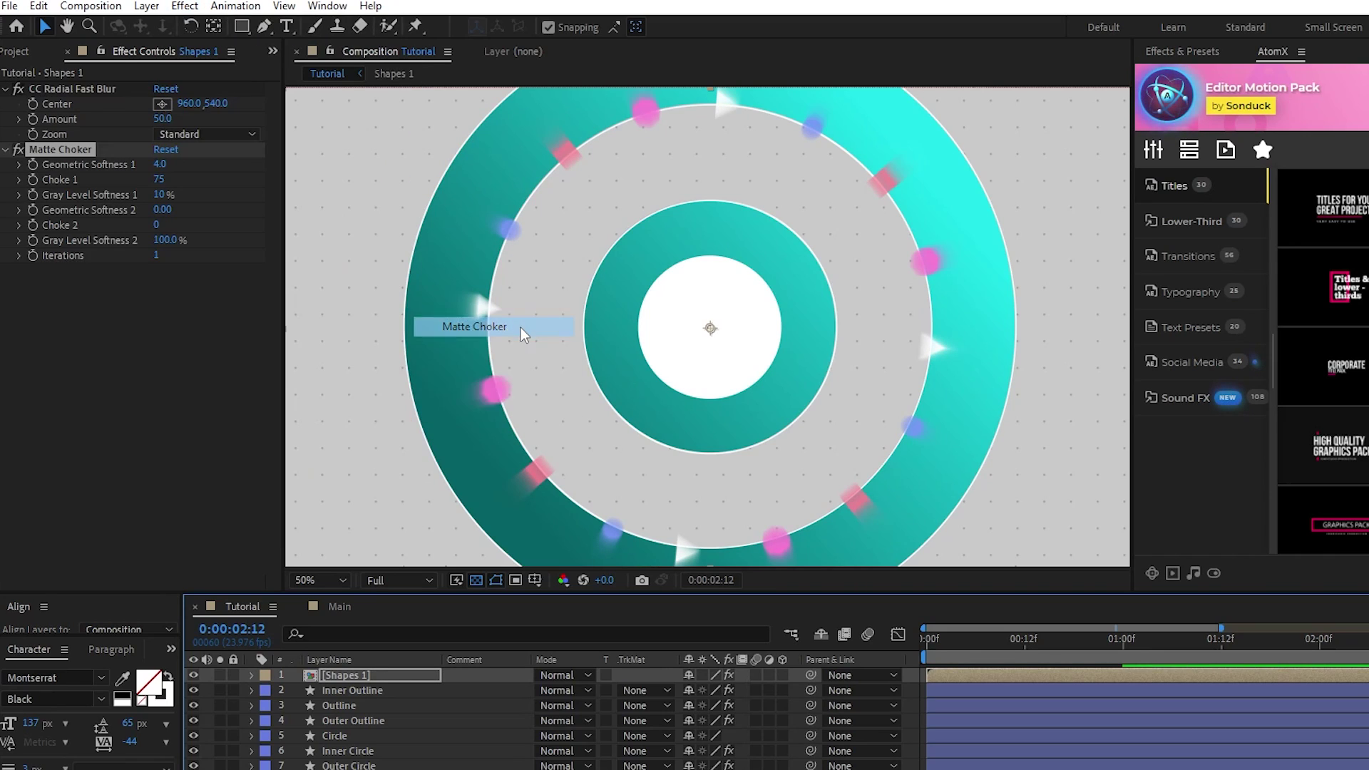
left_click(185, 6)
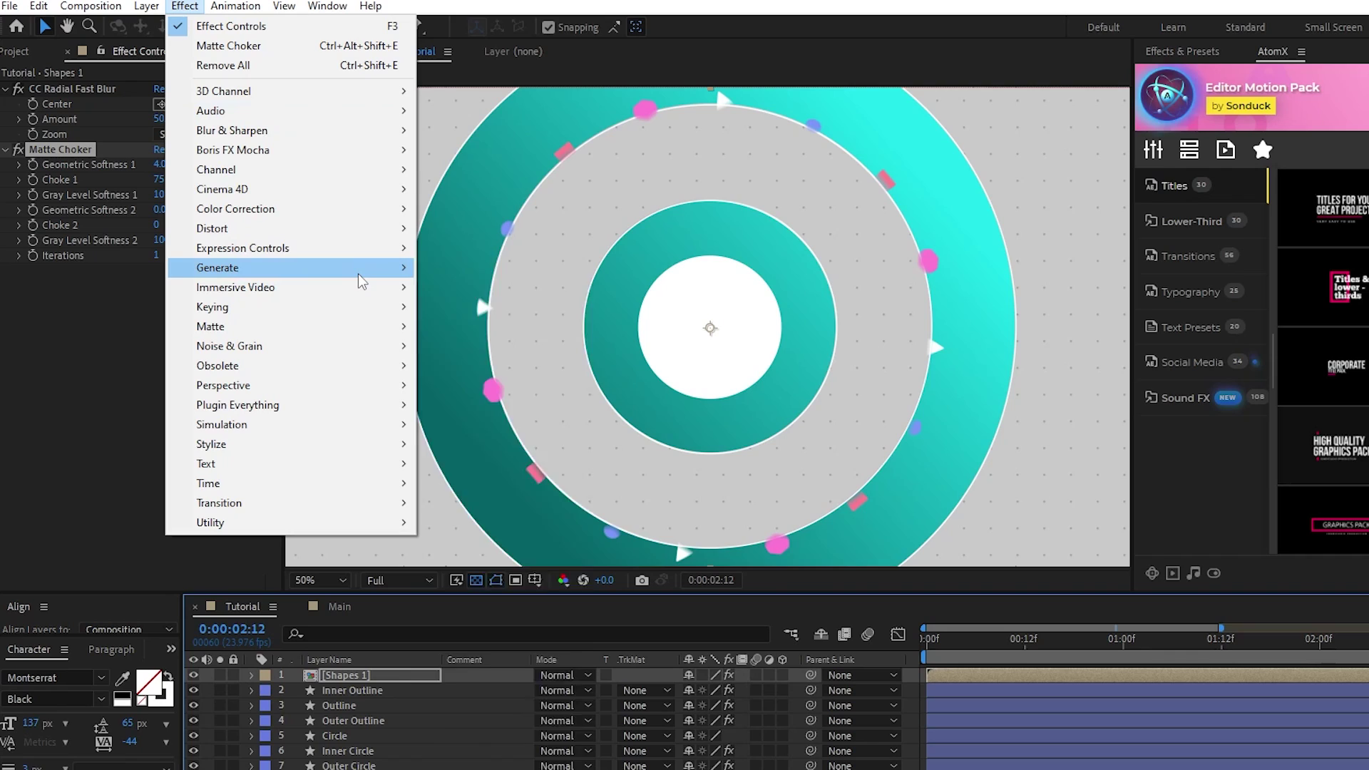
mouse_move(385, 276)
left_click(456, 562)
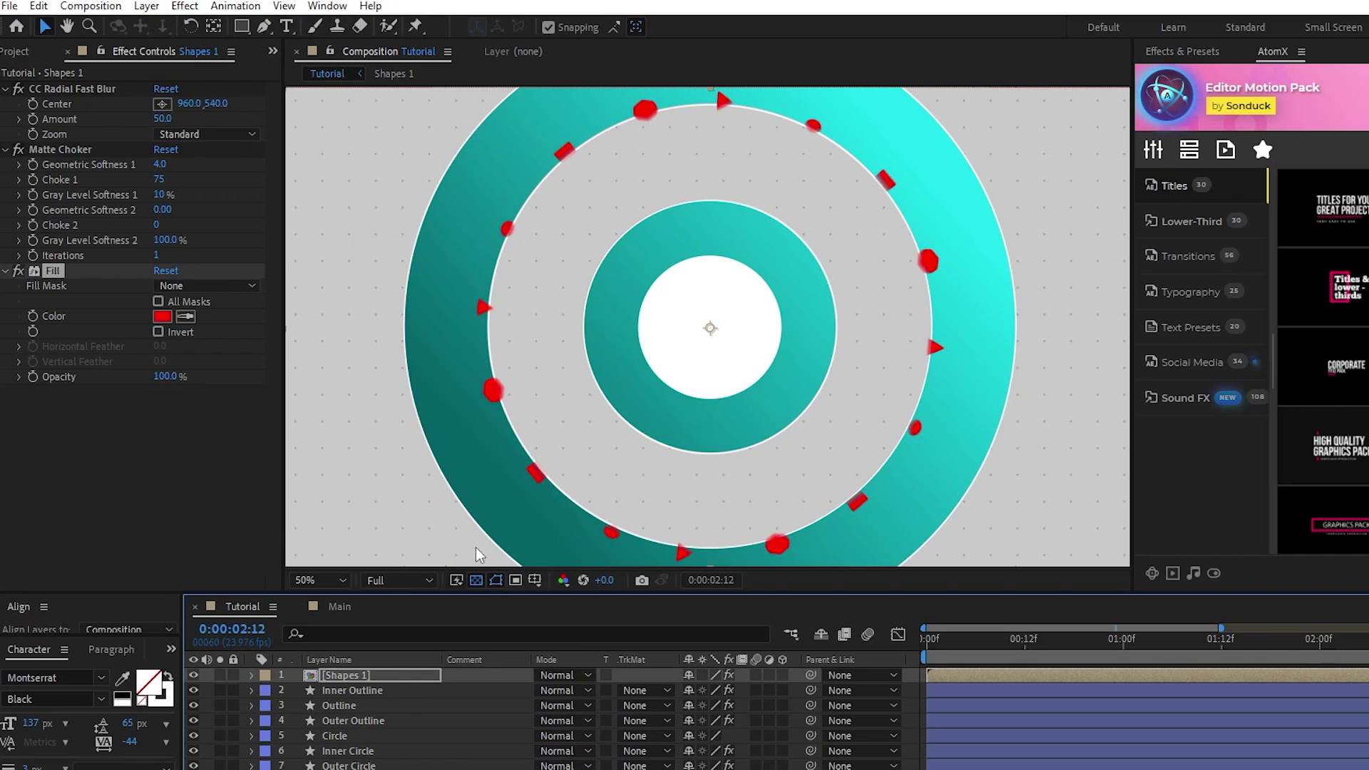
Add CC Composite, Drop Shadow and Bevel Alpha to Shapes 1.
left_click(187, 9)
mouse_move(290, 175)
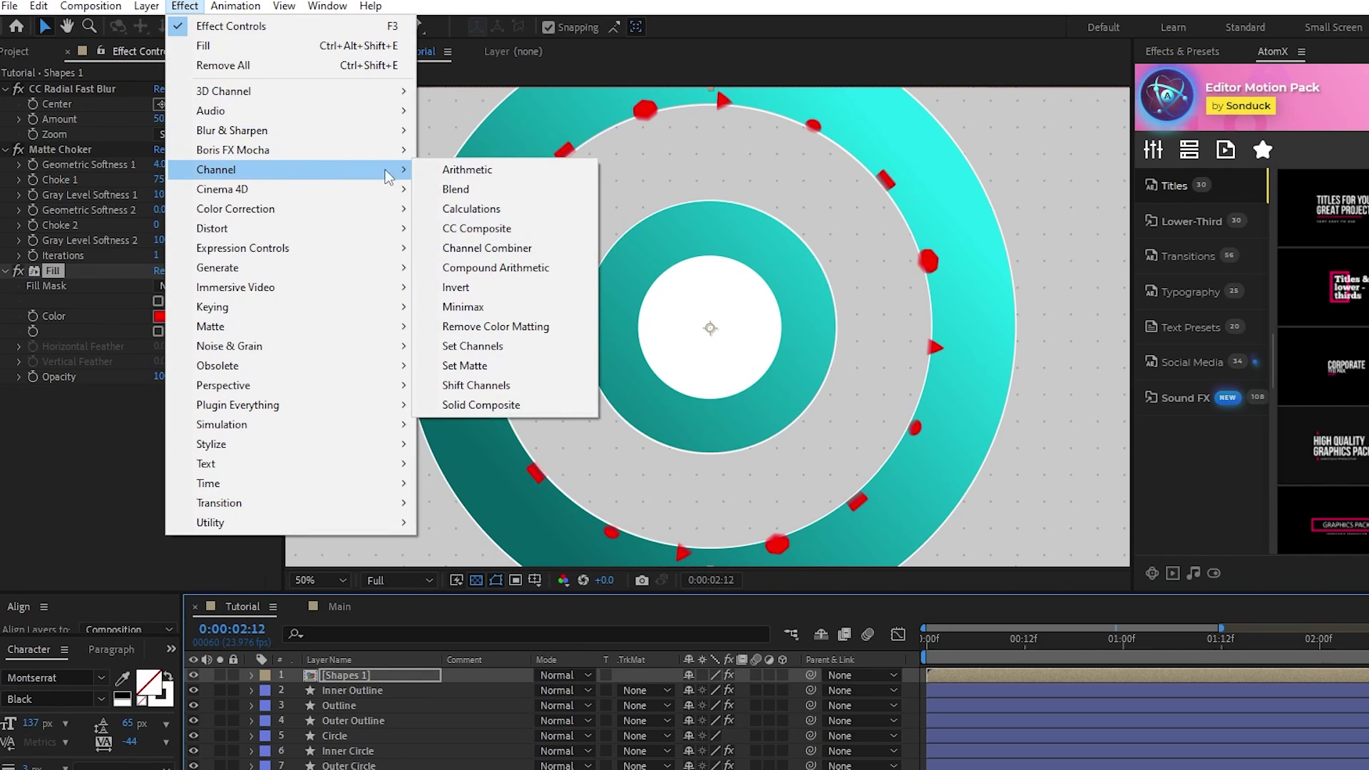
left_click(476, 228)
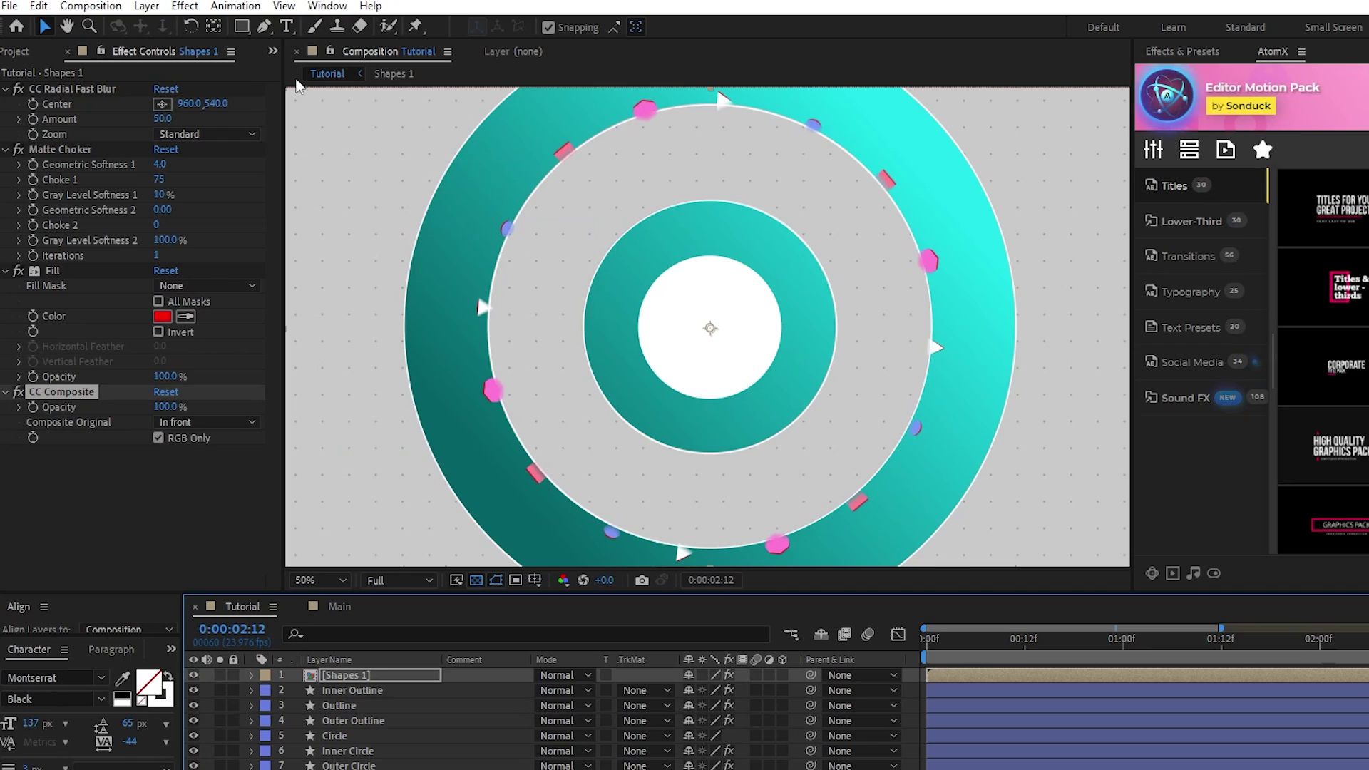
left_click(185, 5)
mouse_move(355, 388)
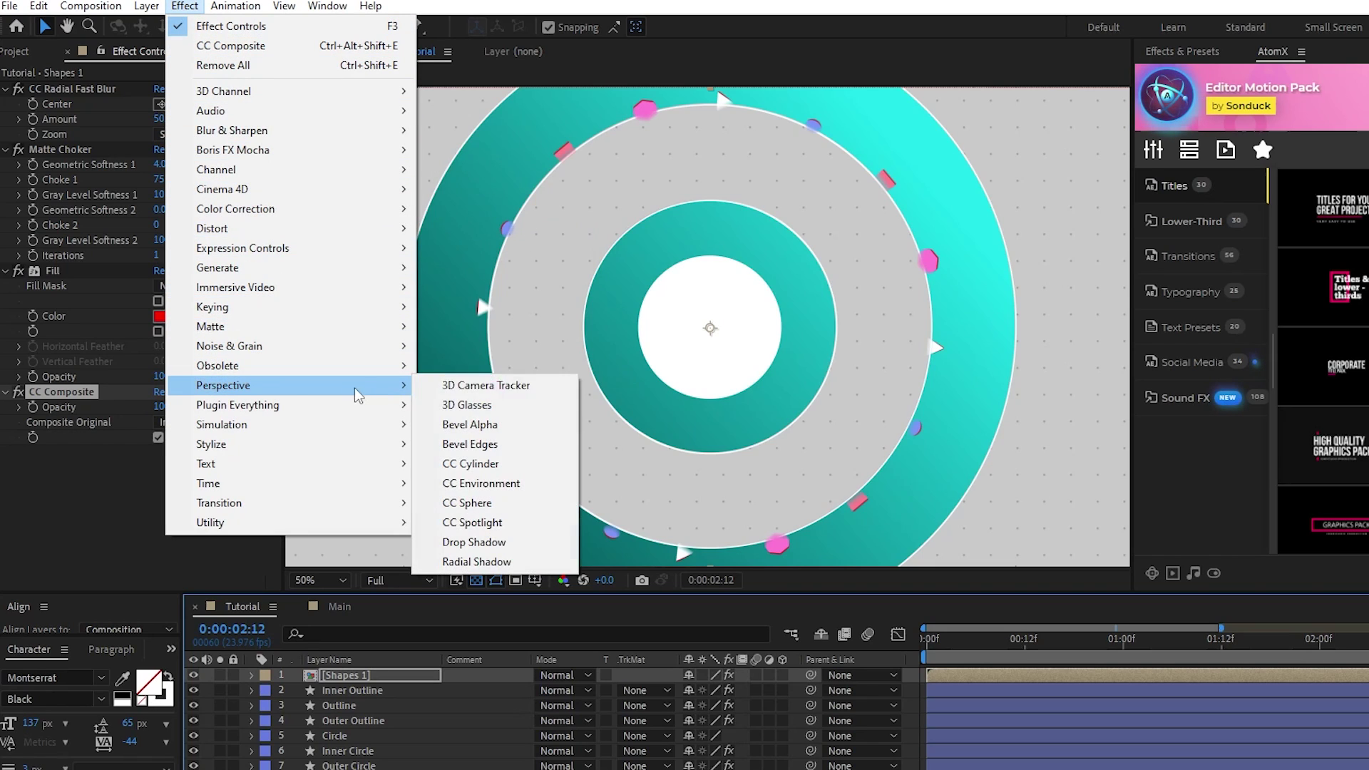
left_click(499, 542)
left_click(185, 6)
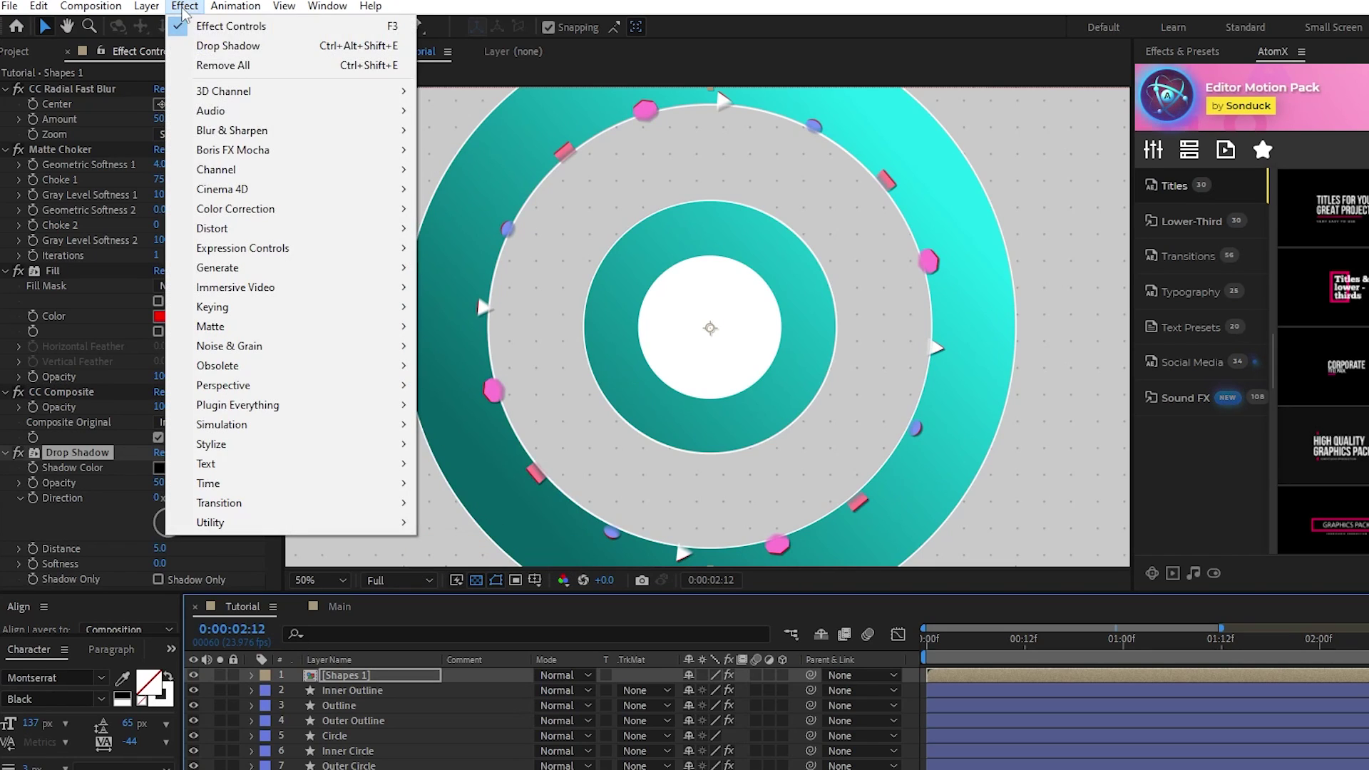
mouse_move(342, 388)
left_click(530, 425)
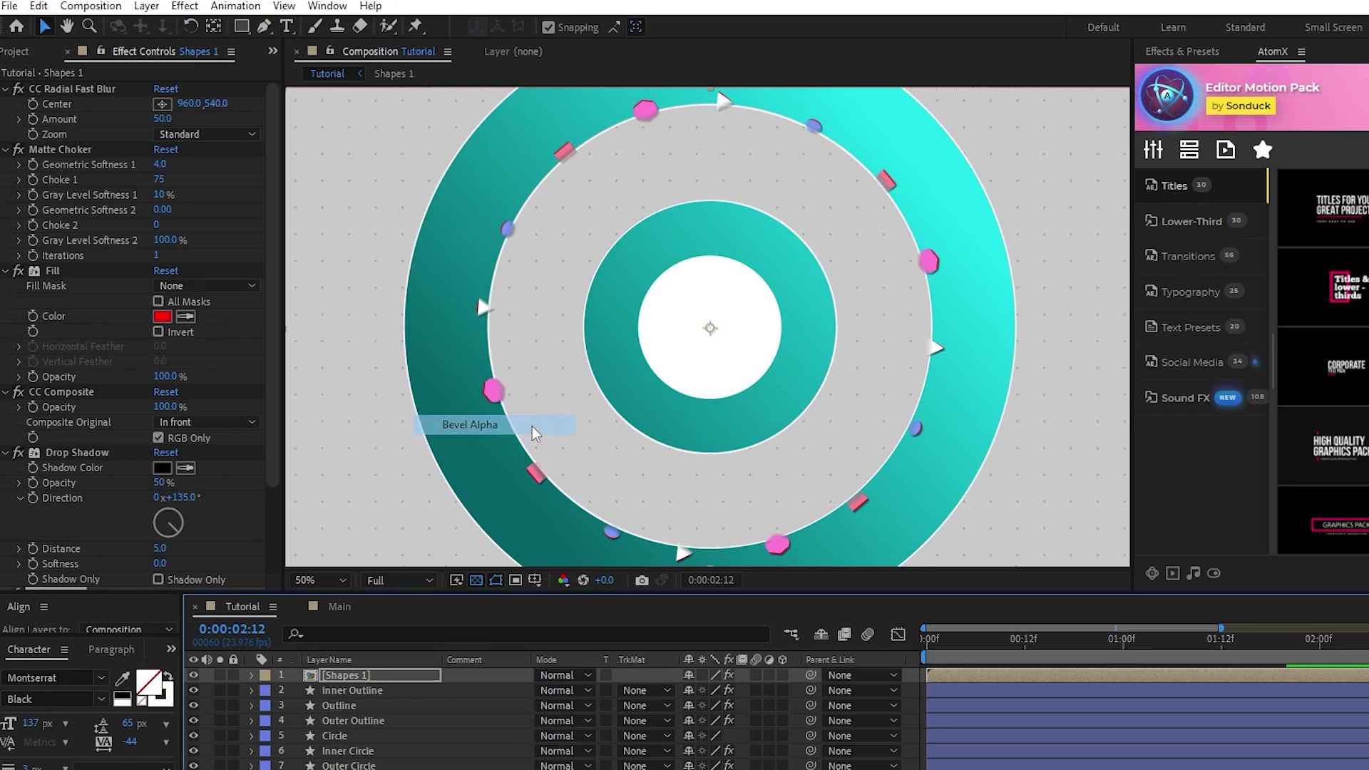
Place the CC Radial Fast Blur centre far above the composition and set Amount to 100.
scroll(710, 327, "down", 3)
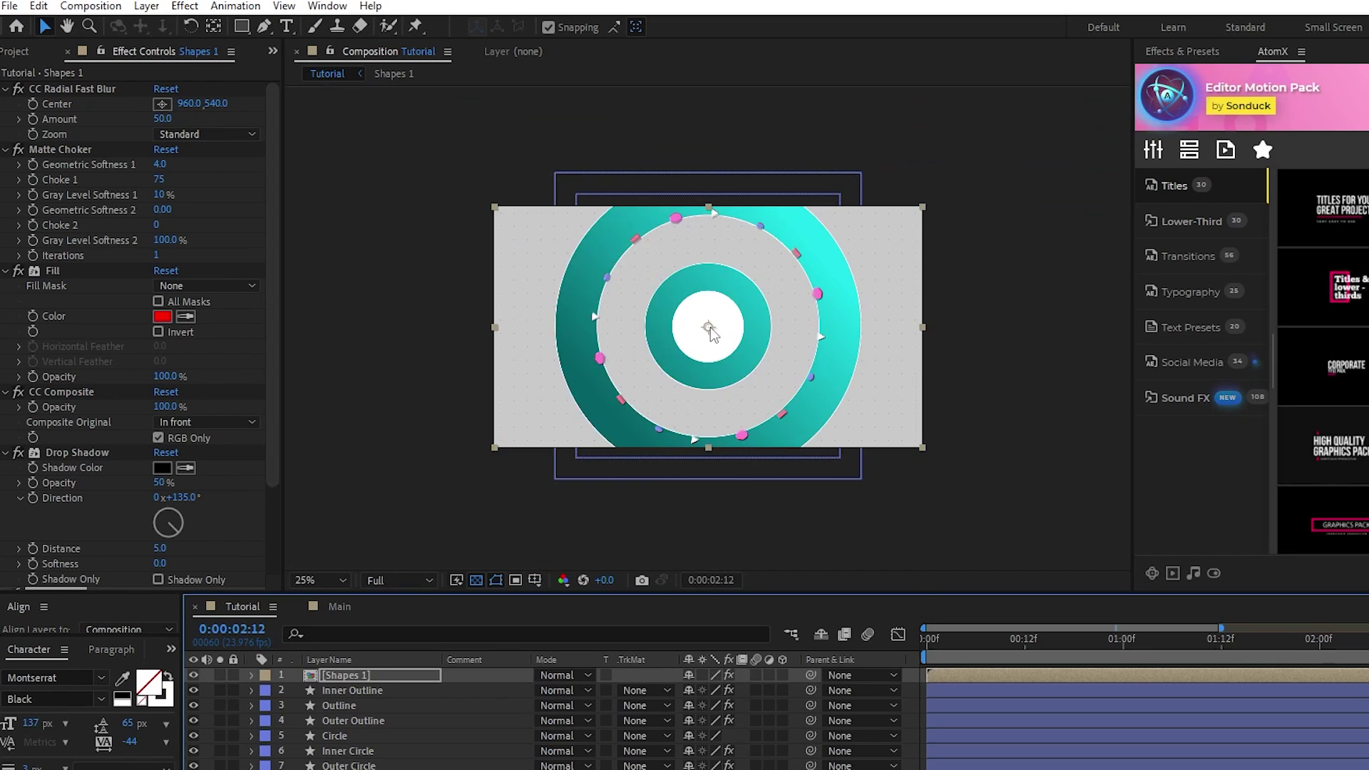
left_click(162, 106)
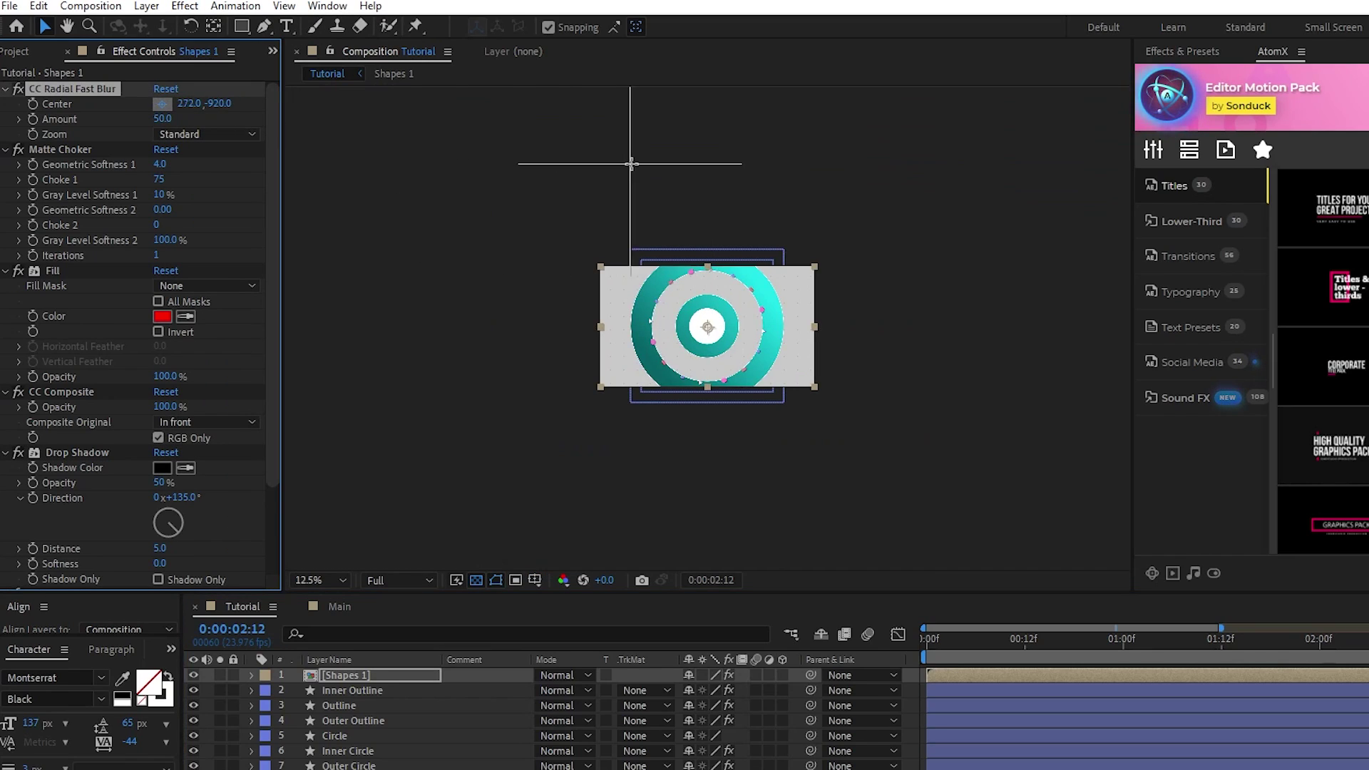
left_click(639, 98)
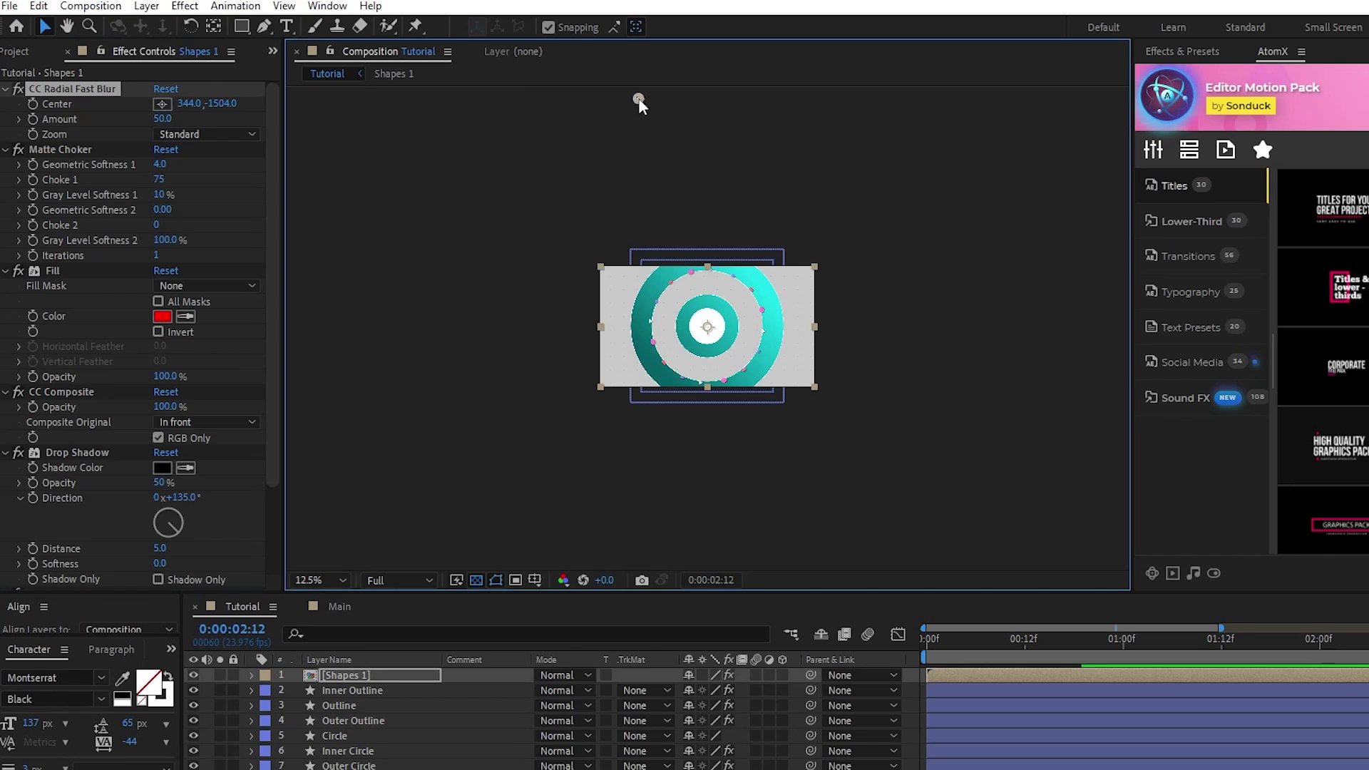
scroll(717, 350, "up", 4)
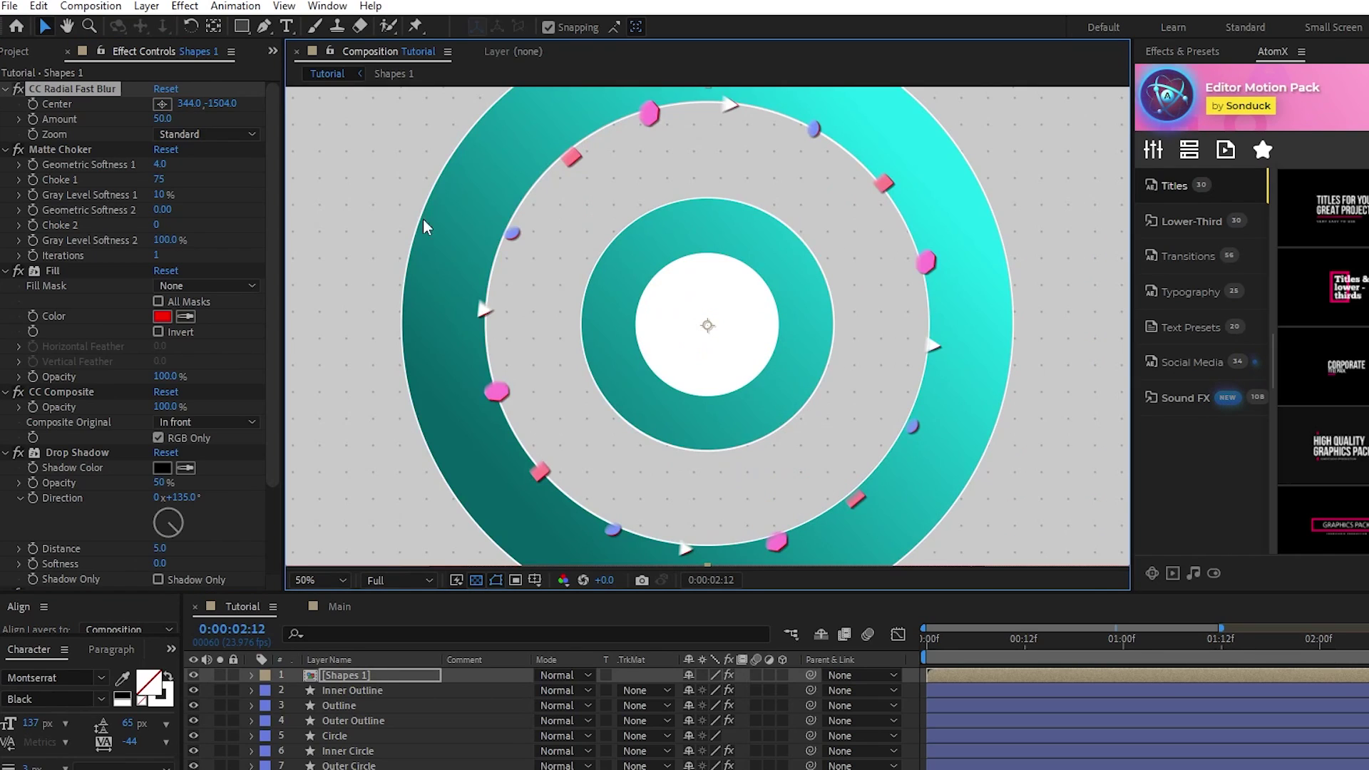
left_click_drag(163, 119, 237, 127)
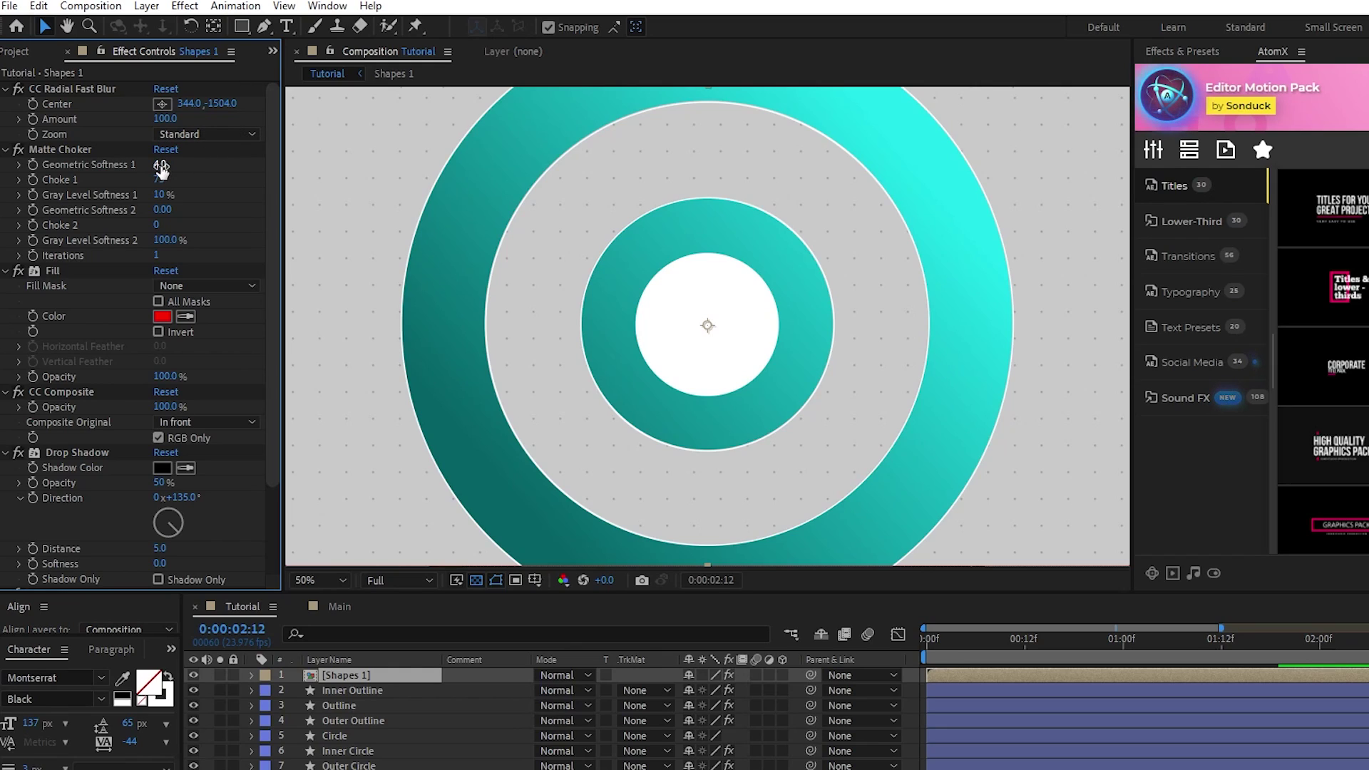
Set Matte Choker Geometric Softness 0, Choke -127, Gray Level Softness 100%, and make the Fill black.
left_click_drag(161, 166, 135, 166)
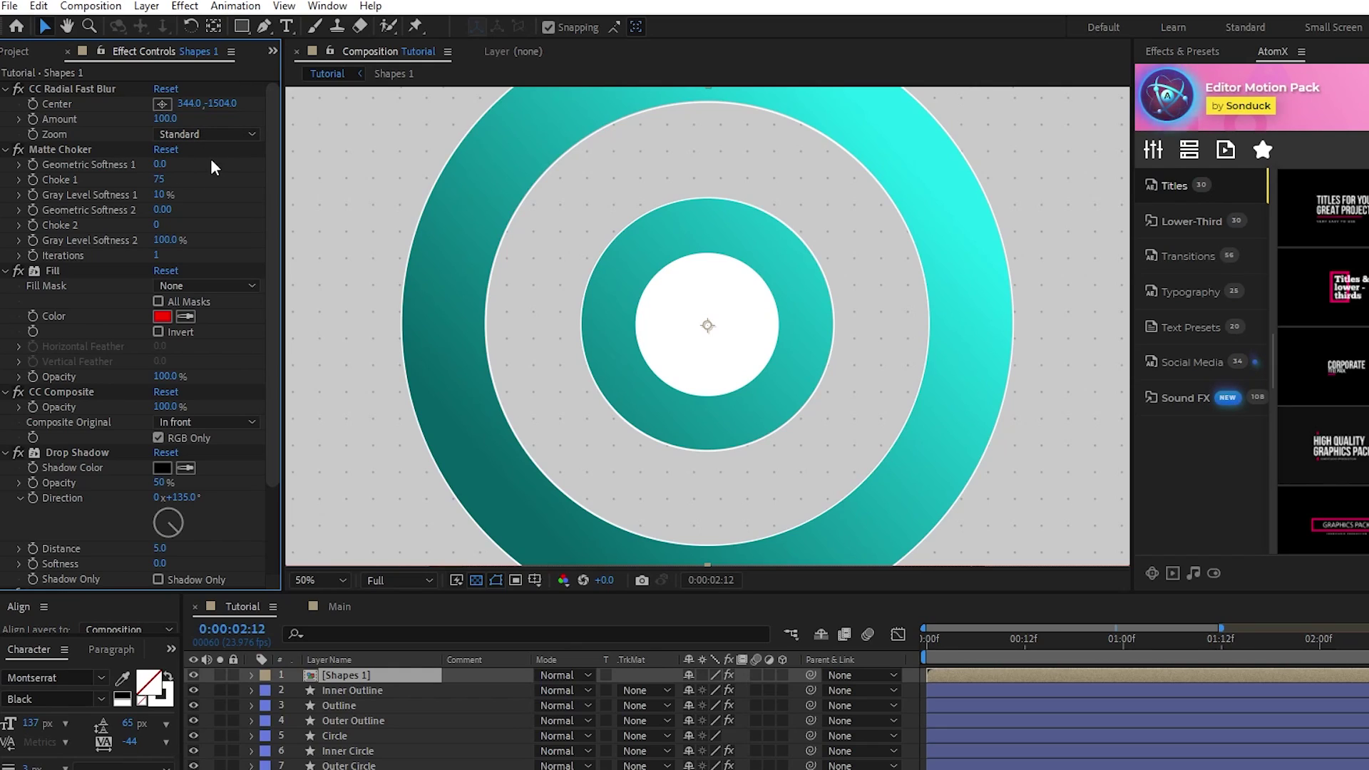
left_click(163, 180)
type("-13")
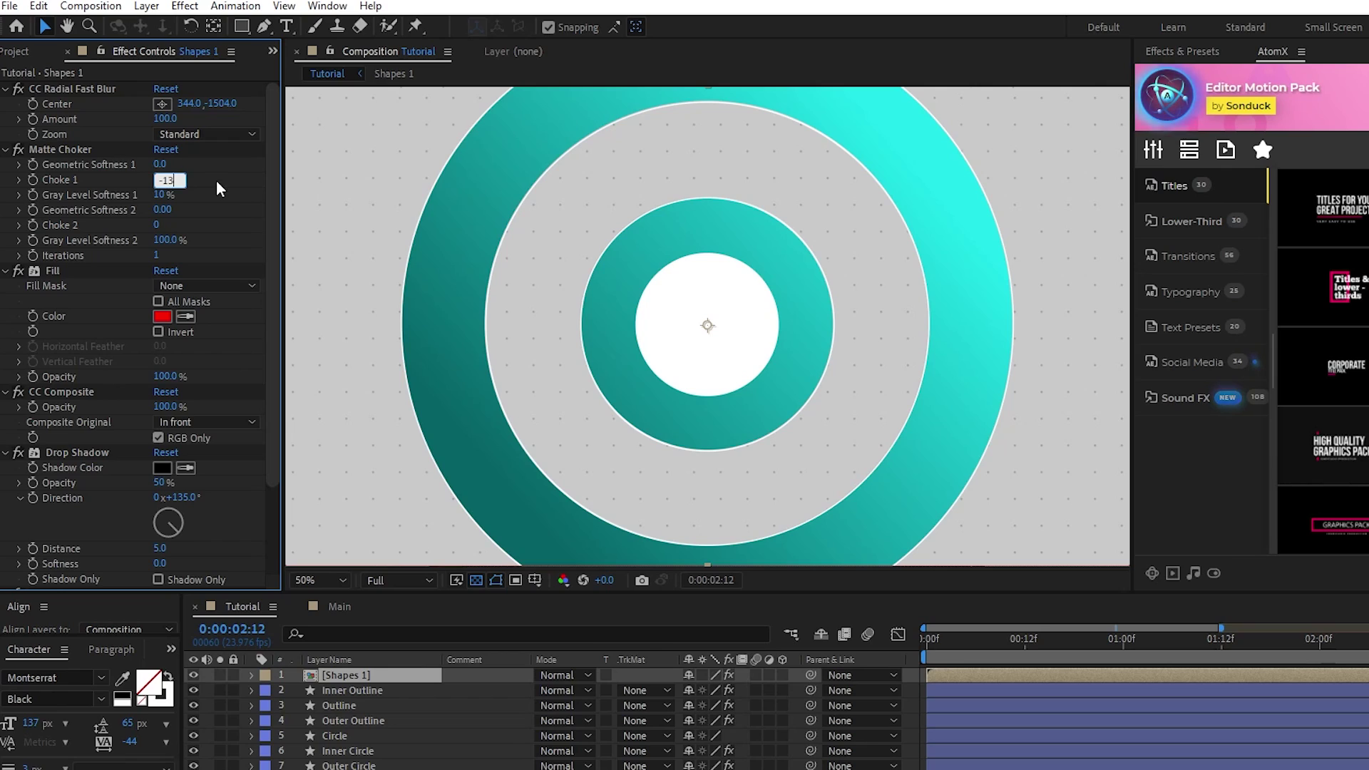
type("0")
key("Return")
left_click(162, 195)
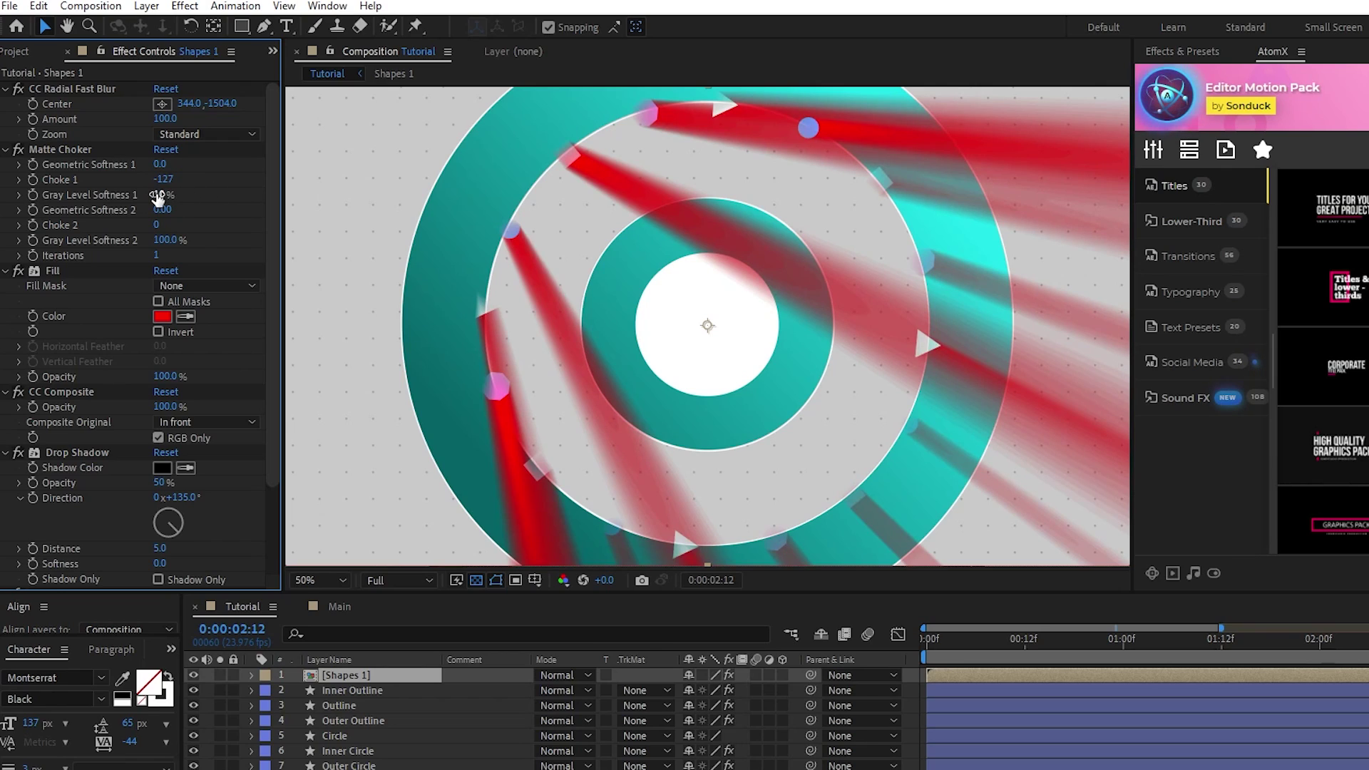
type("100")
key("Return")
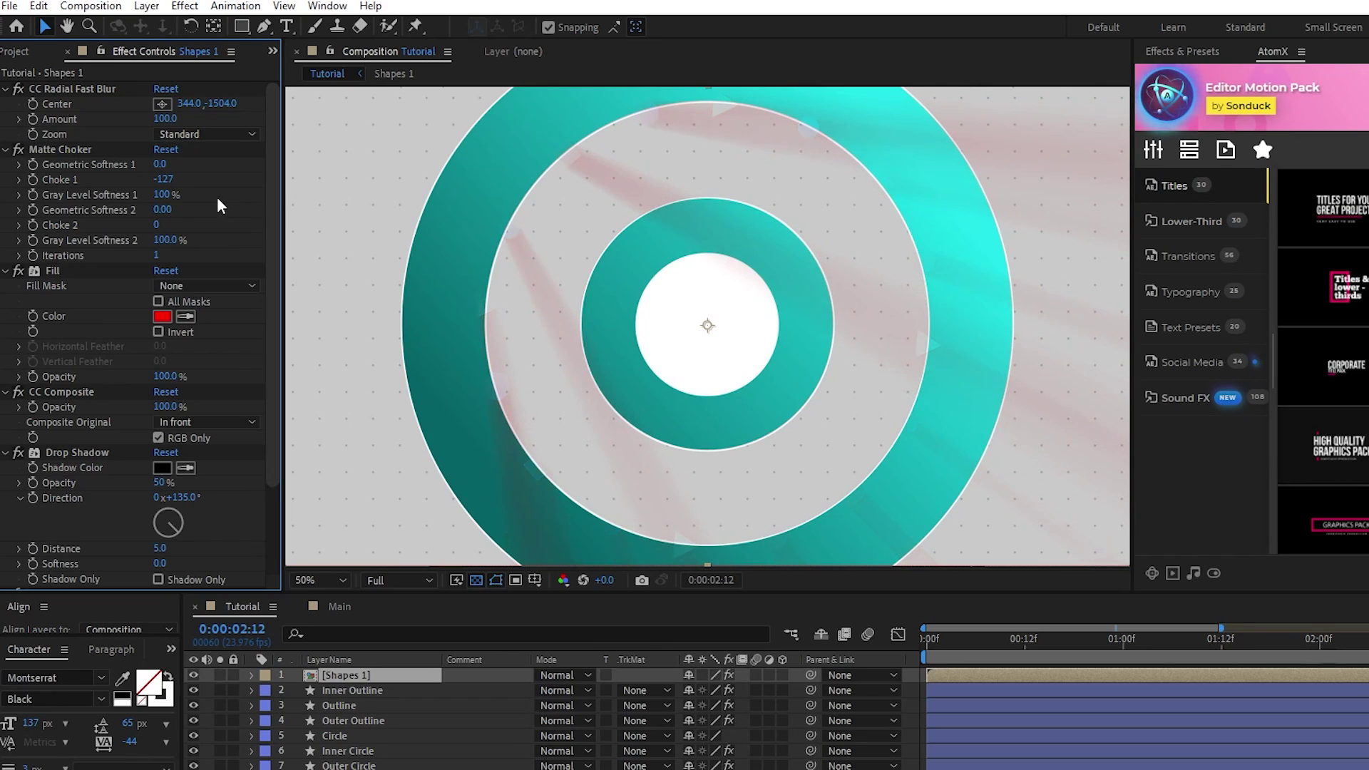
left_click(163, 316)
left_click(417, 124)
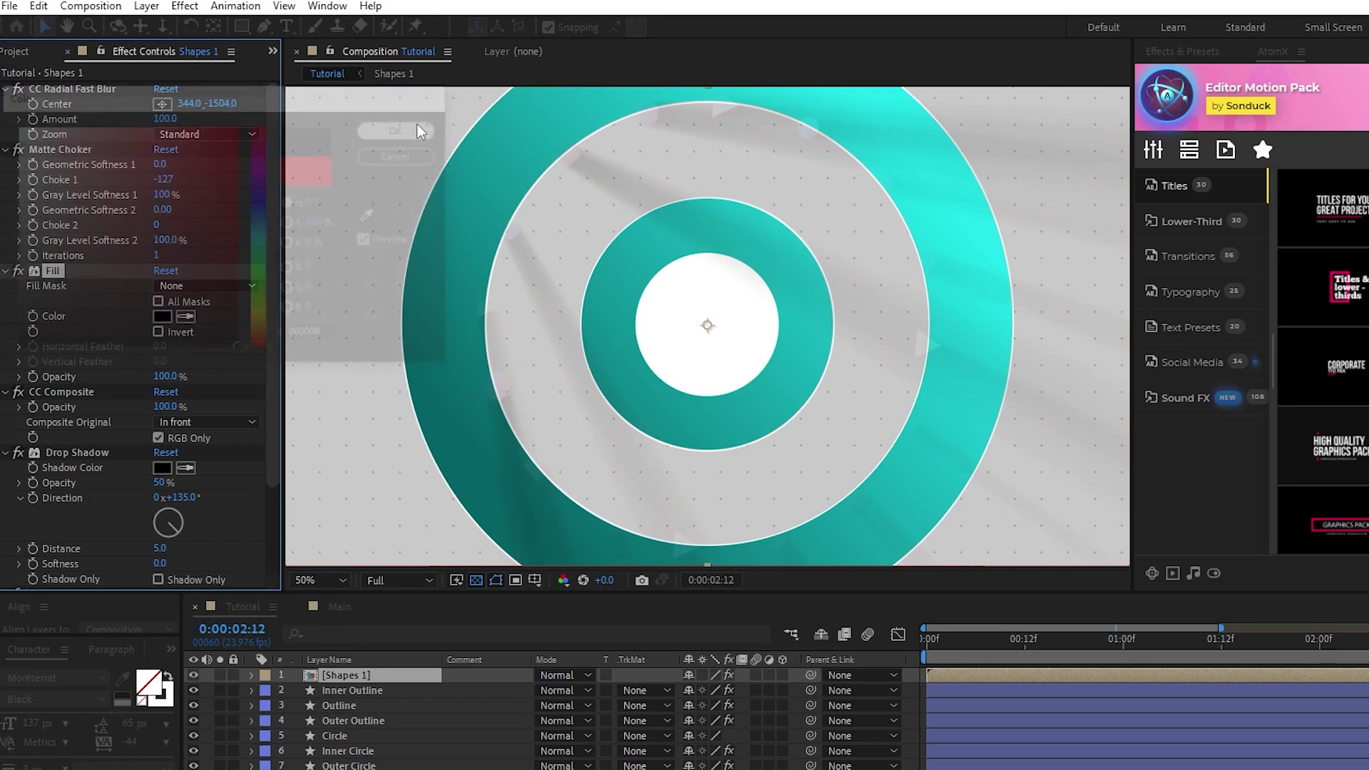
Composite the shapes over their shadows and give Drop Shadow more opacity, distance 10 and softness 25.
left_click(158, 438)
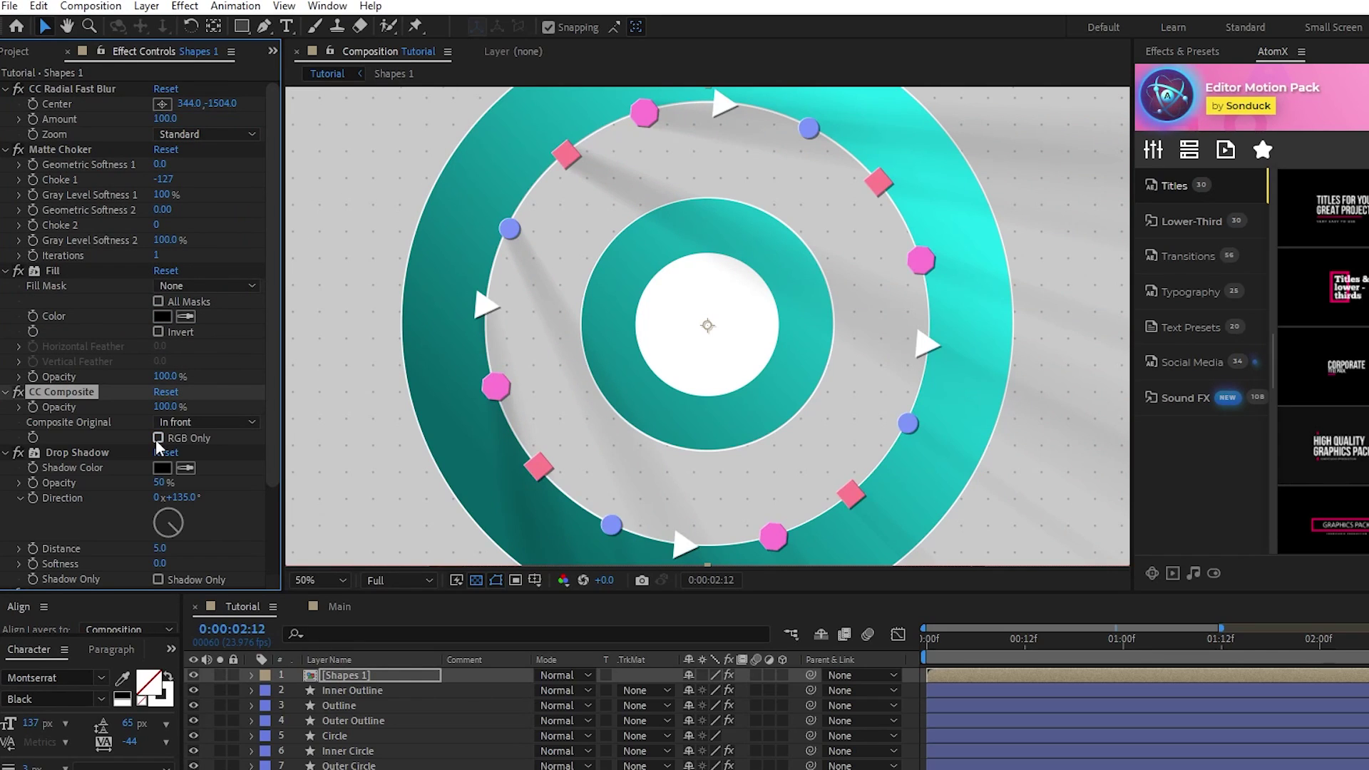
left_click_drag(272, 395, 259, 491)
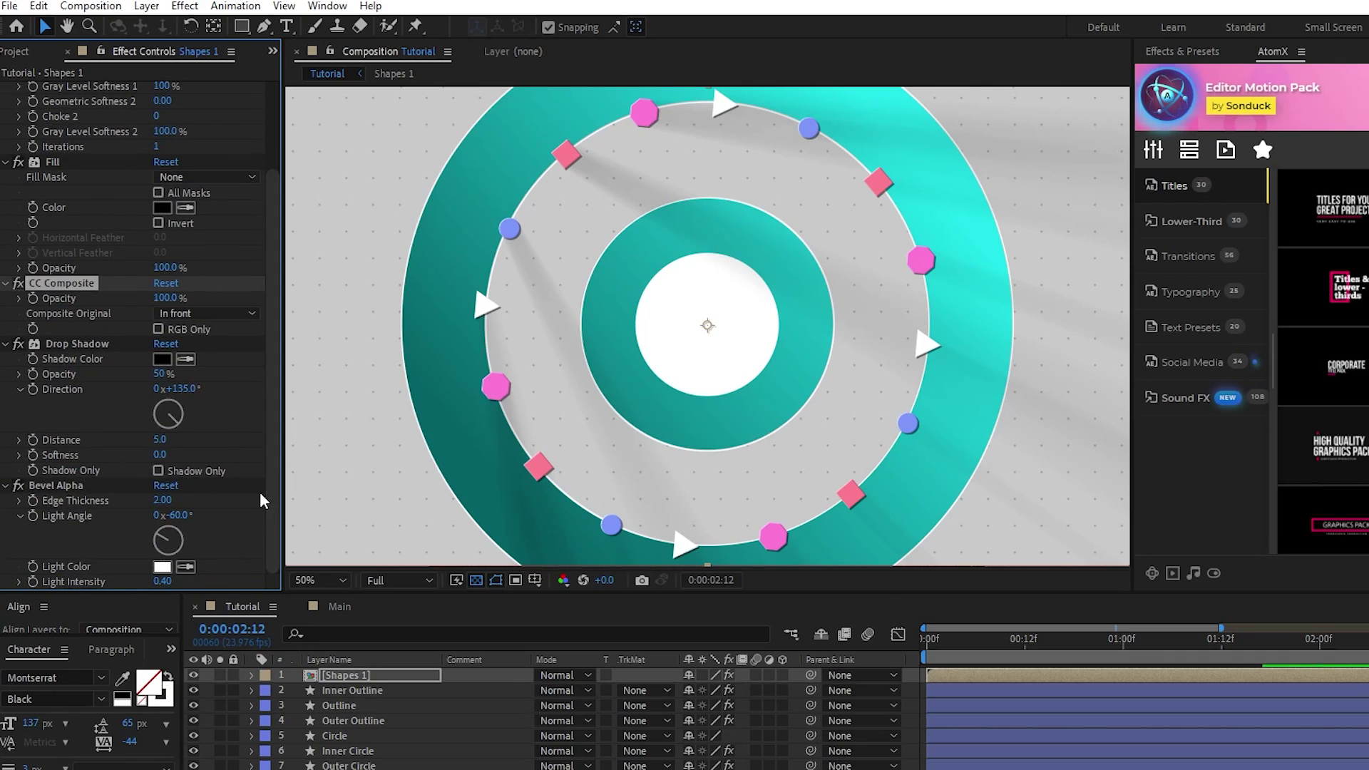
left_click_drag(161, 373, 232, 378)
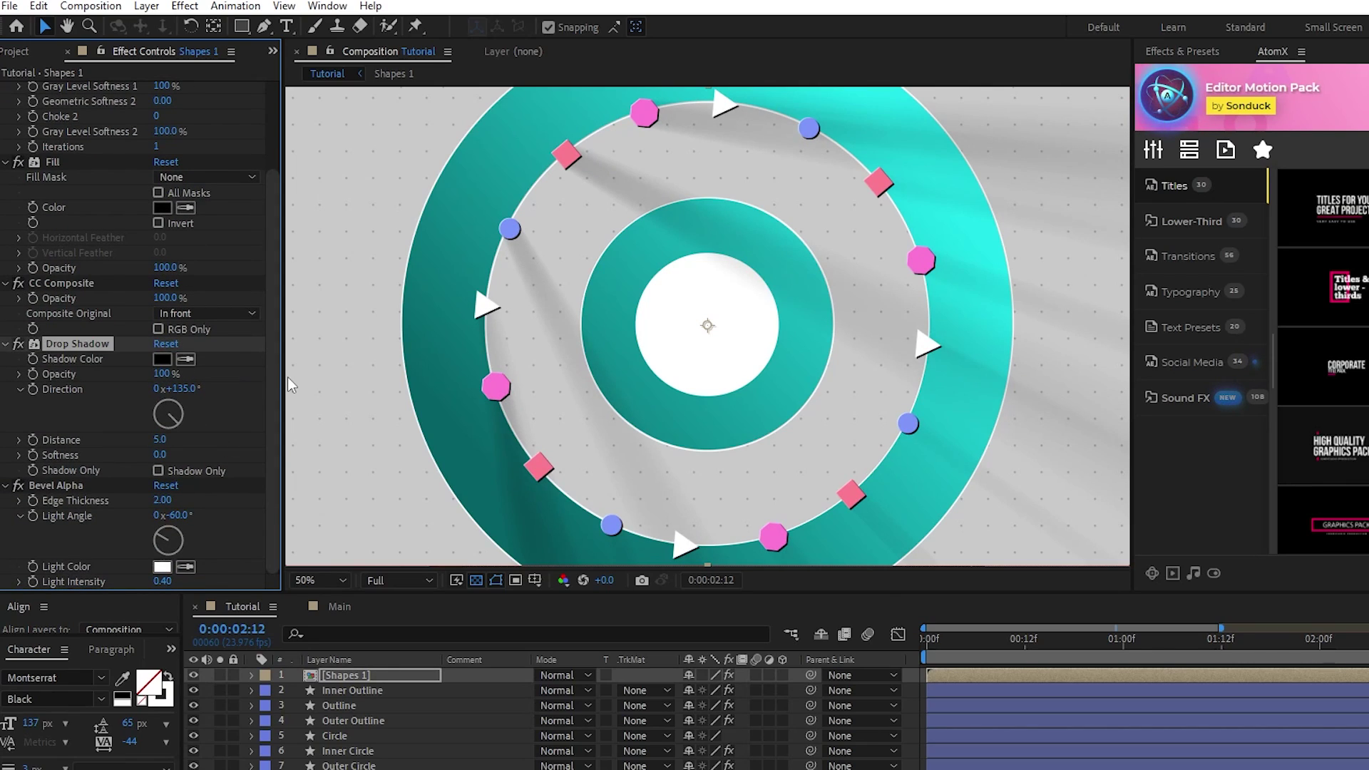
left_click(159, 440)
type("10")
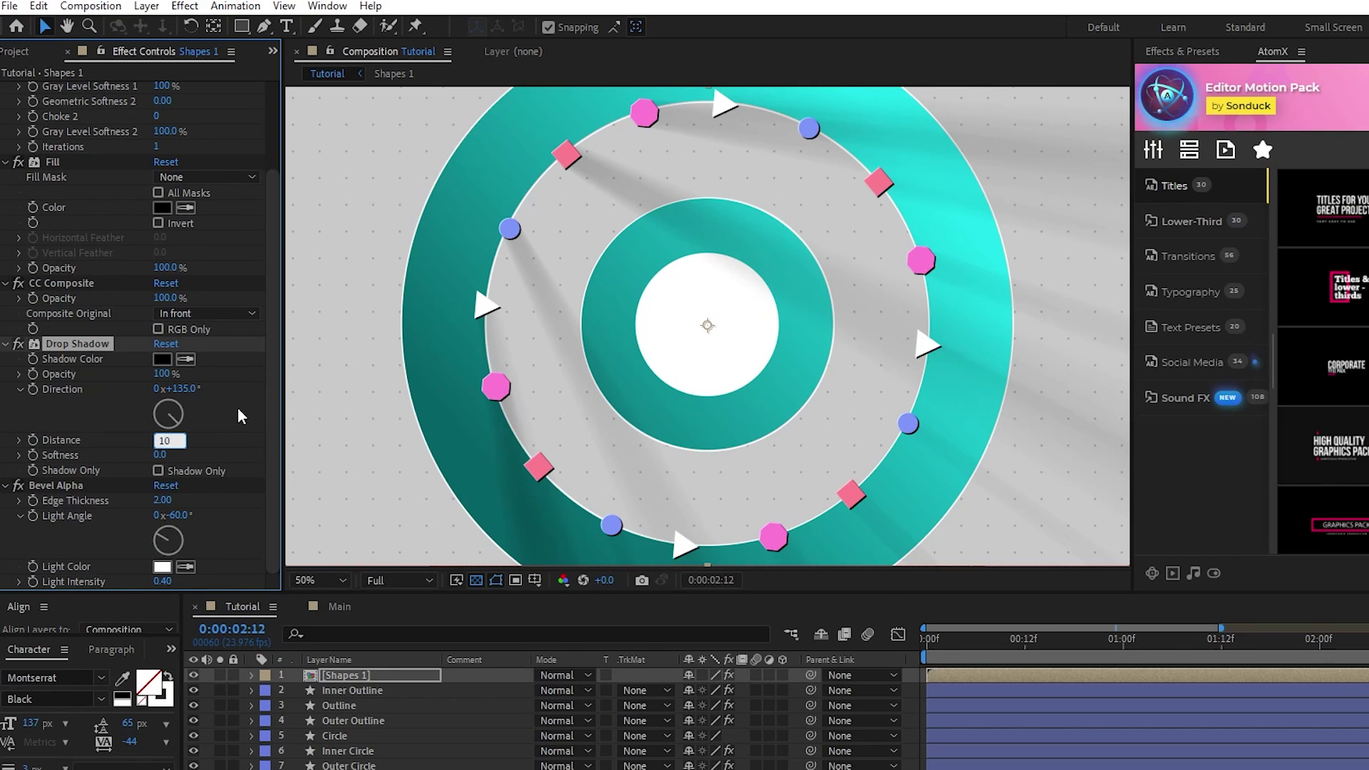
key("Tab")
type("25")
key("Return")
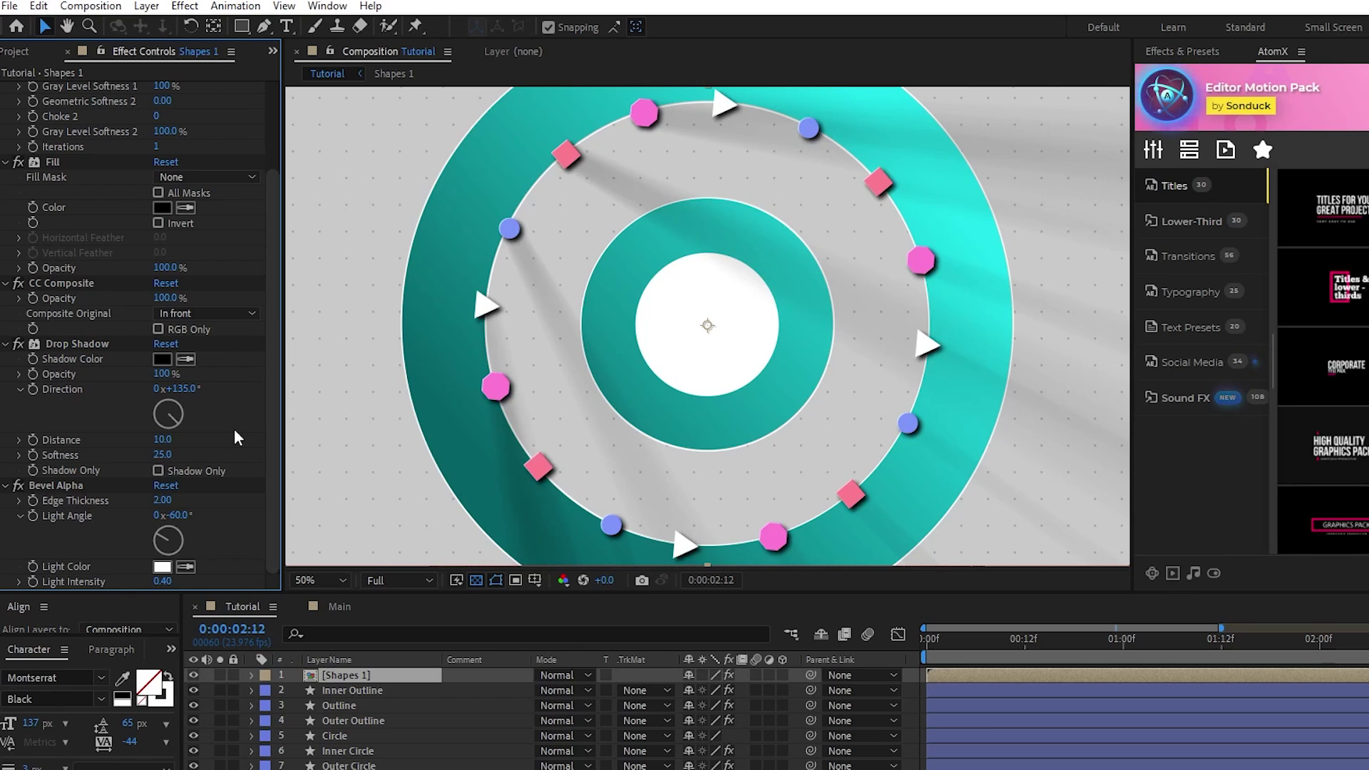
Duplicate the shadow into Drop Shadow 2 with distance 30 and softness 100.
left_click(80, 344)
key("ctrl+d")
left_click_drag(271, 411, 278, 519)
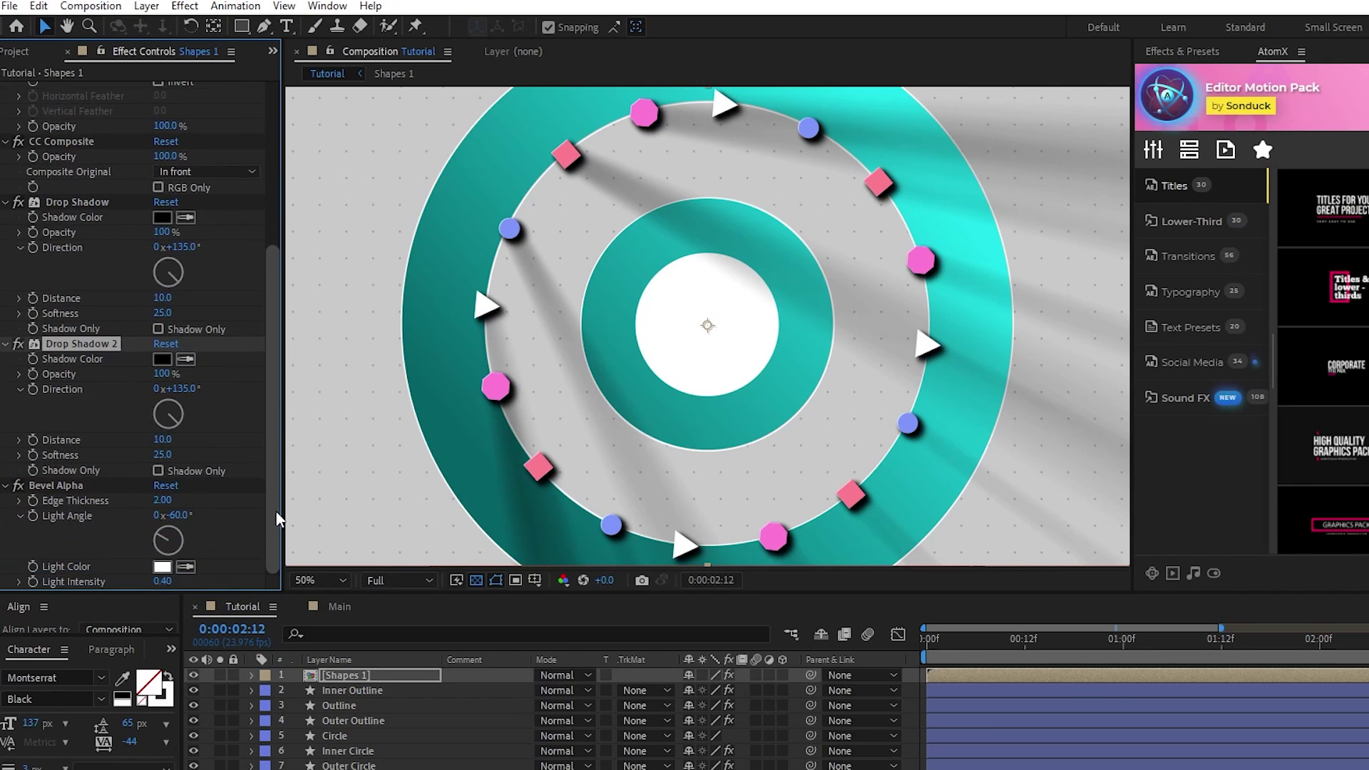
left_click(180, 441)
type("3")
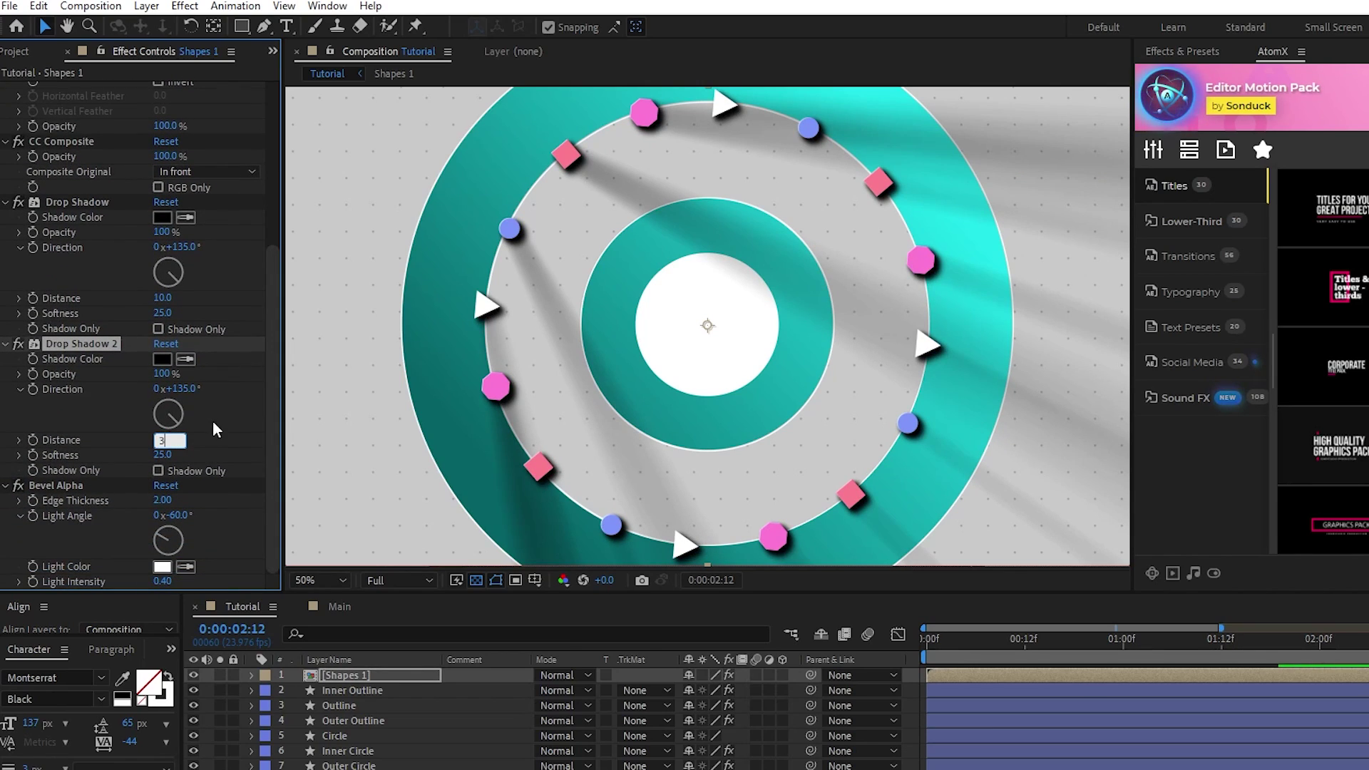
type("0")
key("Tab")
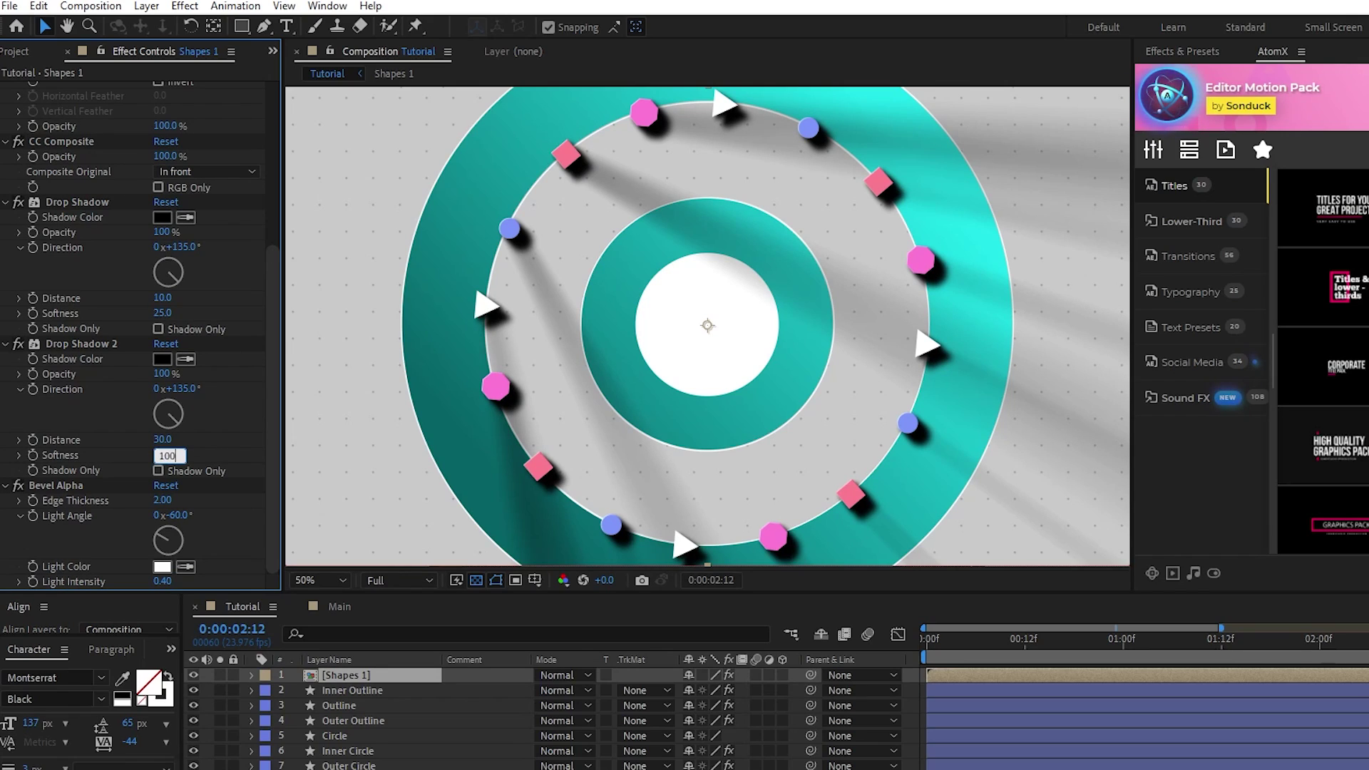
type("100")
key("Return")
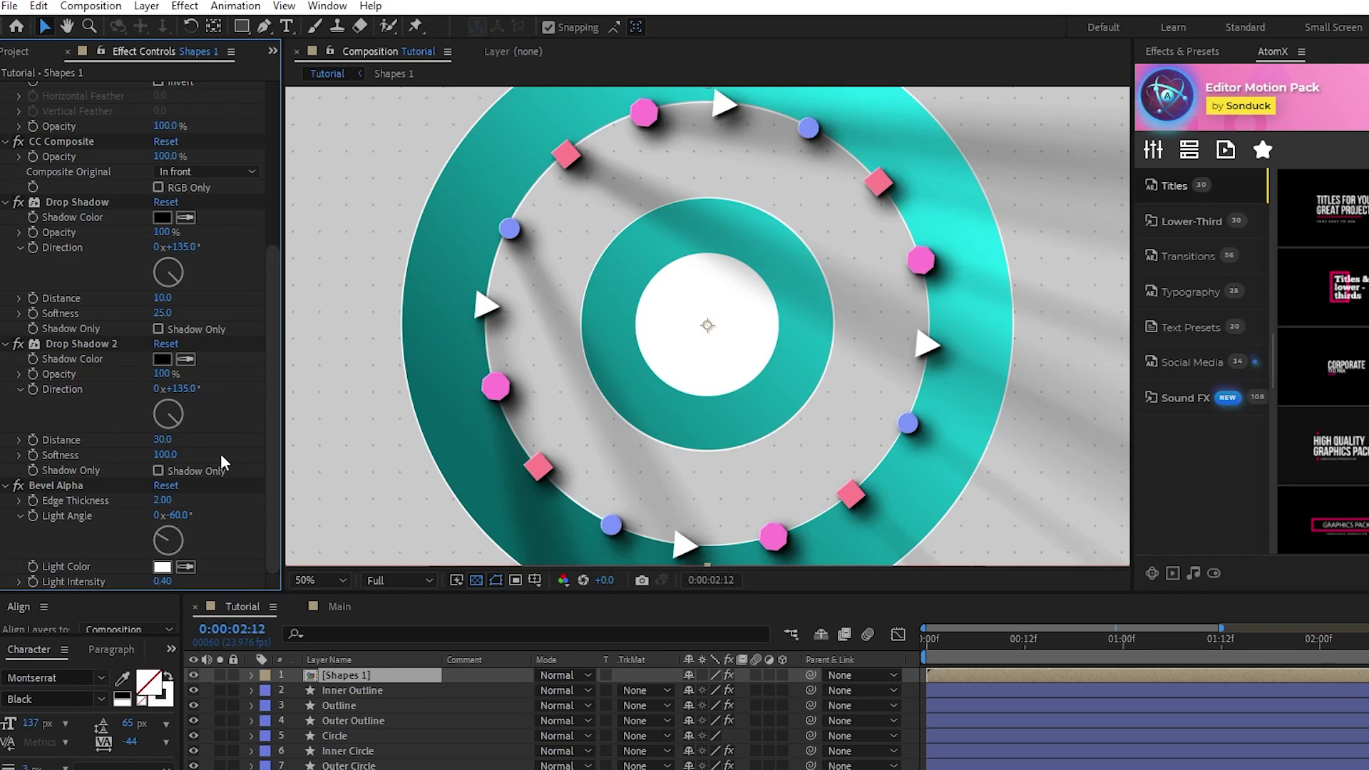
Set Bevel Alpha Edge Thickness to 1.
left_click(162, 502)
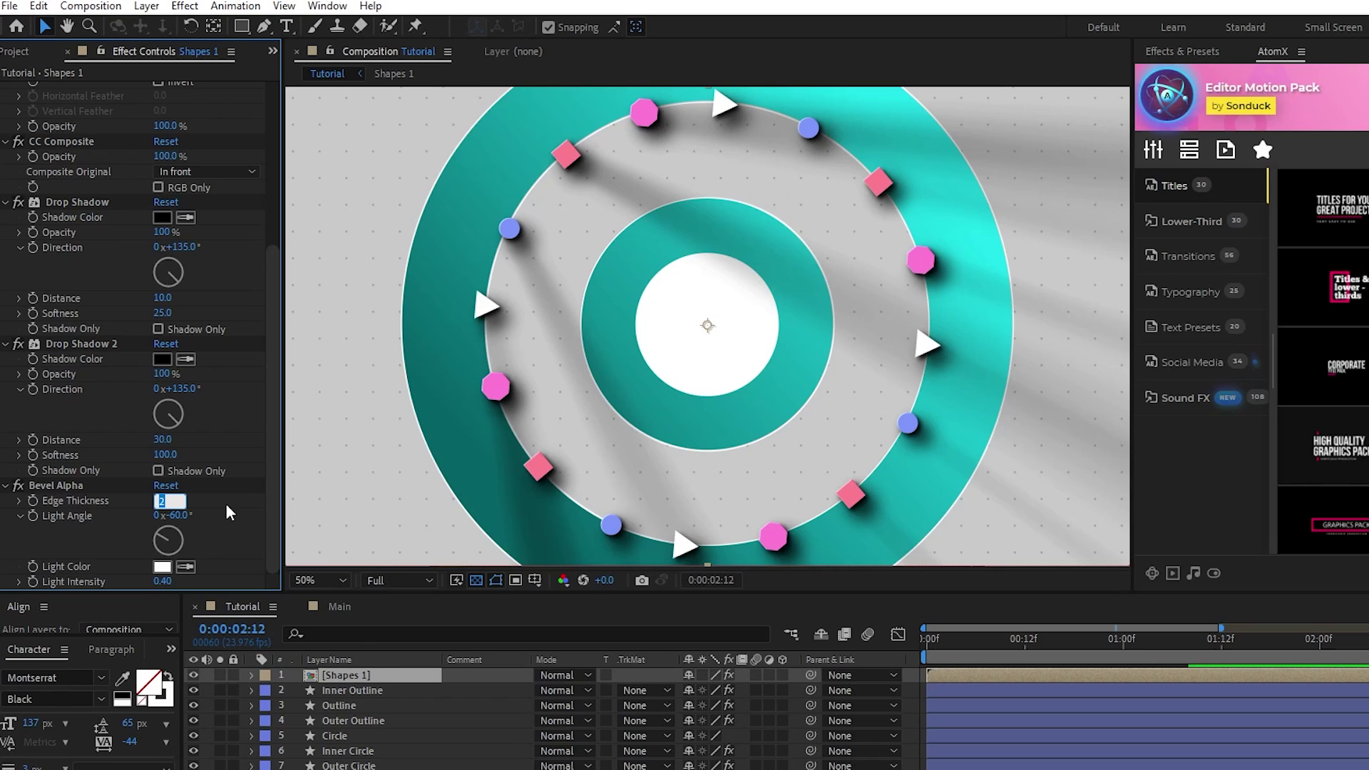
type("1")
key("Return")
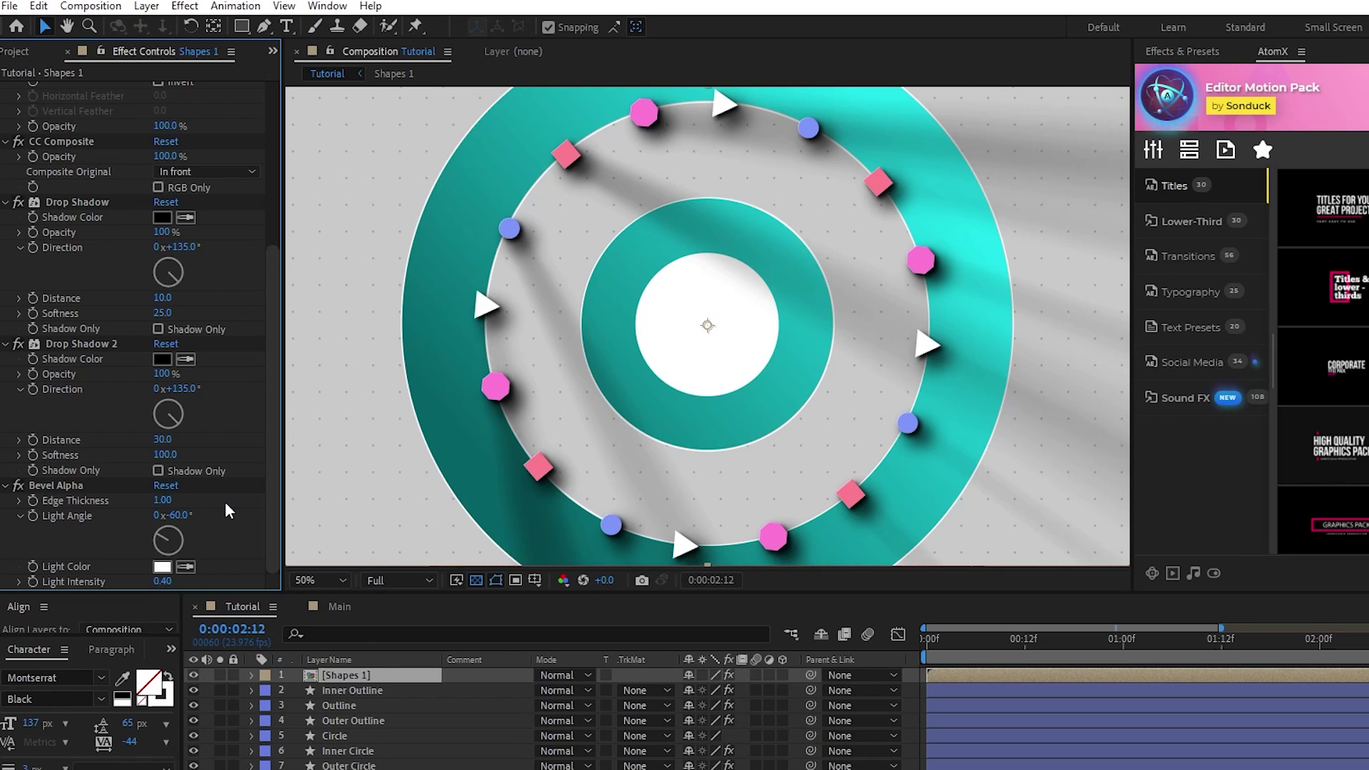
scroll(263, 206, "up", 4)
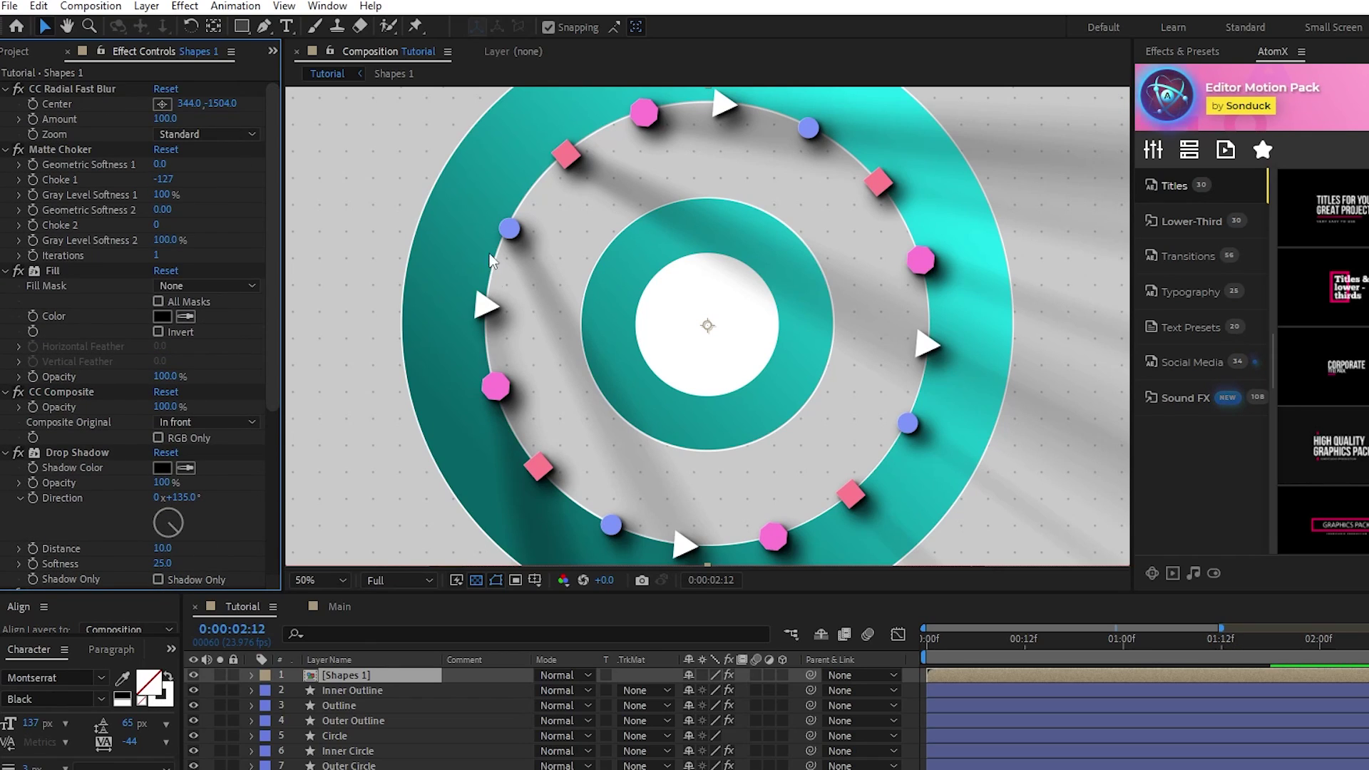
At the first frame, duplicate the Shapes 1 layer and duplicate the Shapes 1 comp into Shapes 2.
left_click_drag(1340, 645, 904, 664)
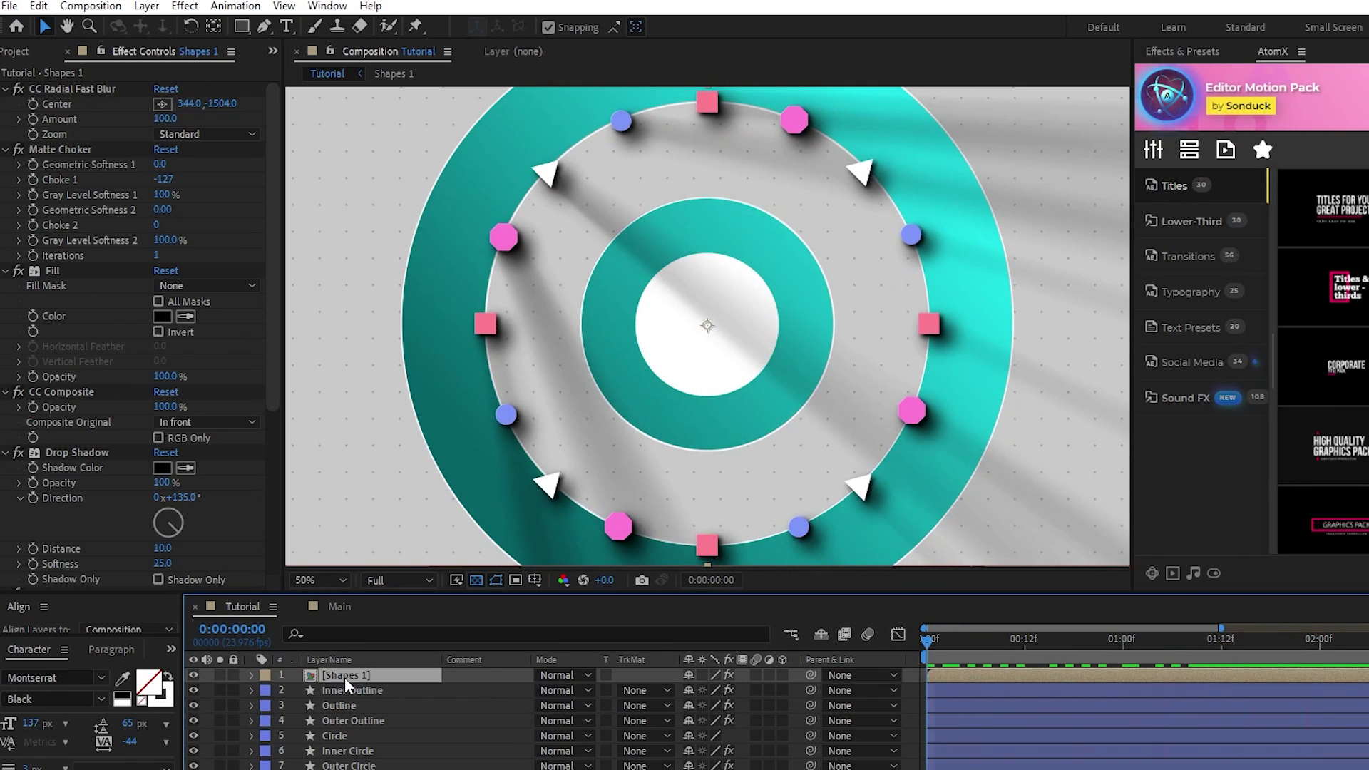
key("ctrl+d")
left_click(23, 51)
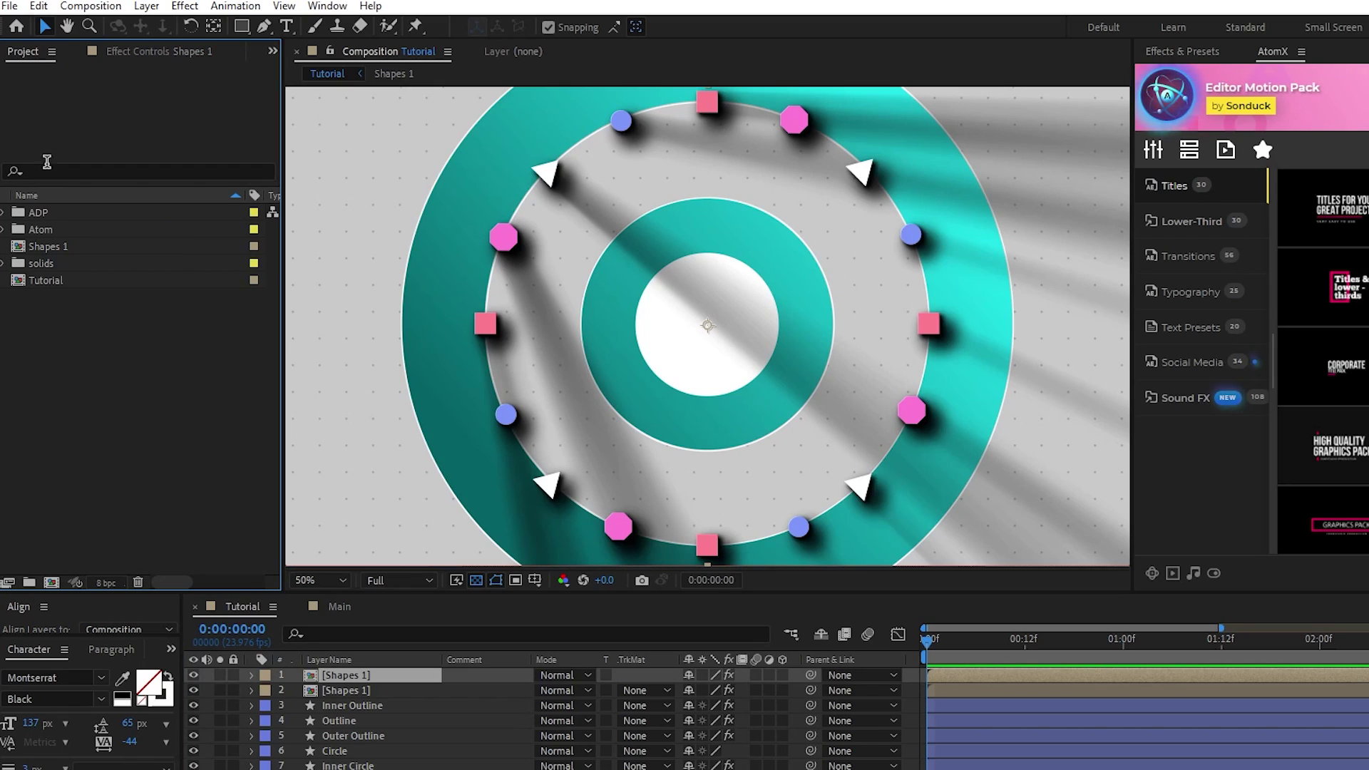
left_click(63, 246)
key("ctrl+d")
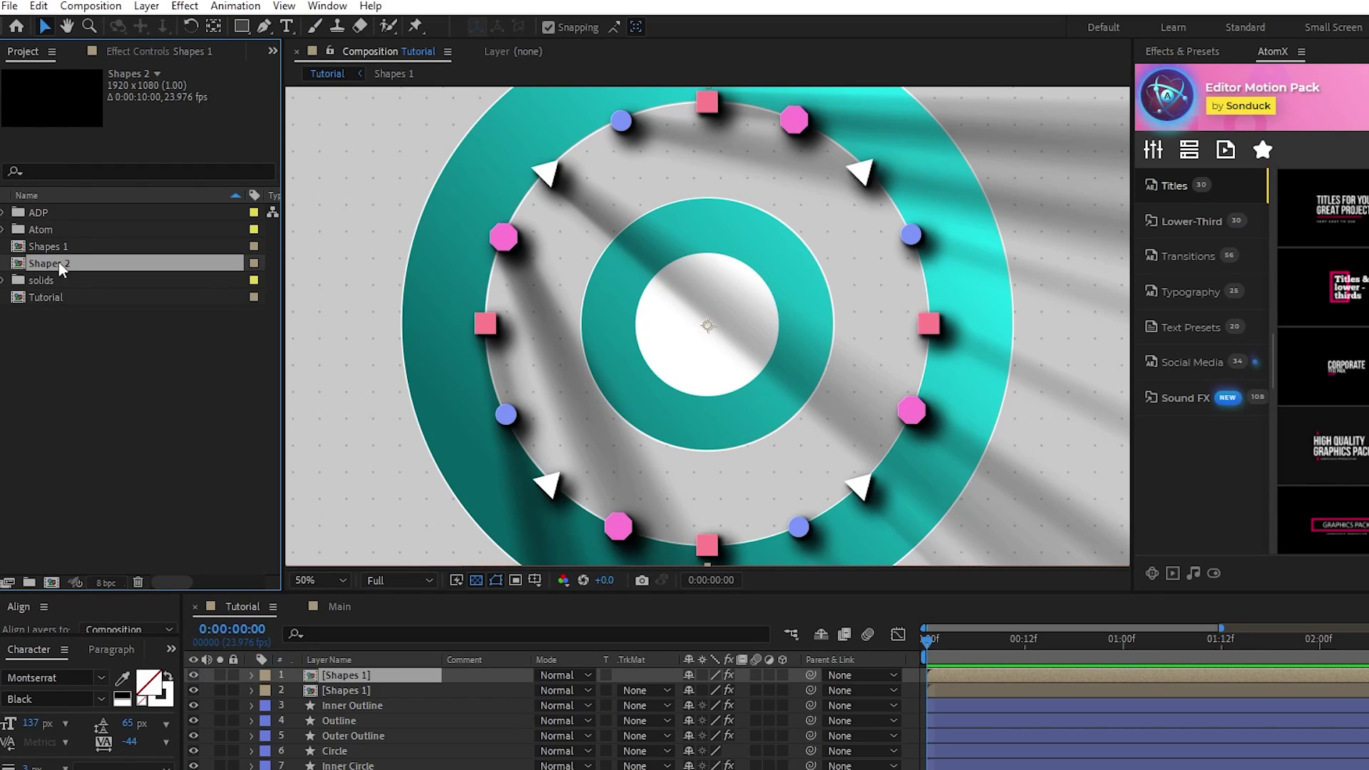
Replace the top layer's source with Shapes 2 and scale it to 118%.
left_click_drag(46, 262, 348, 675)
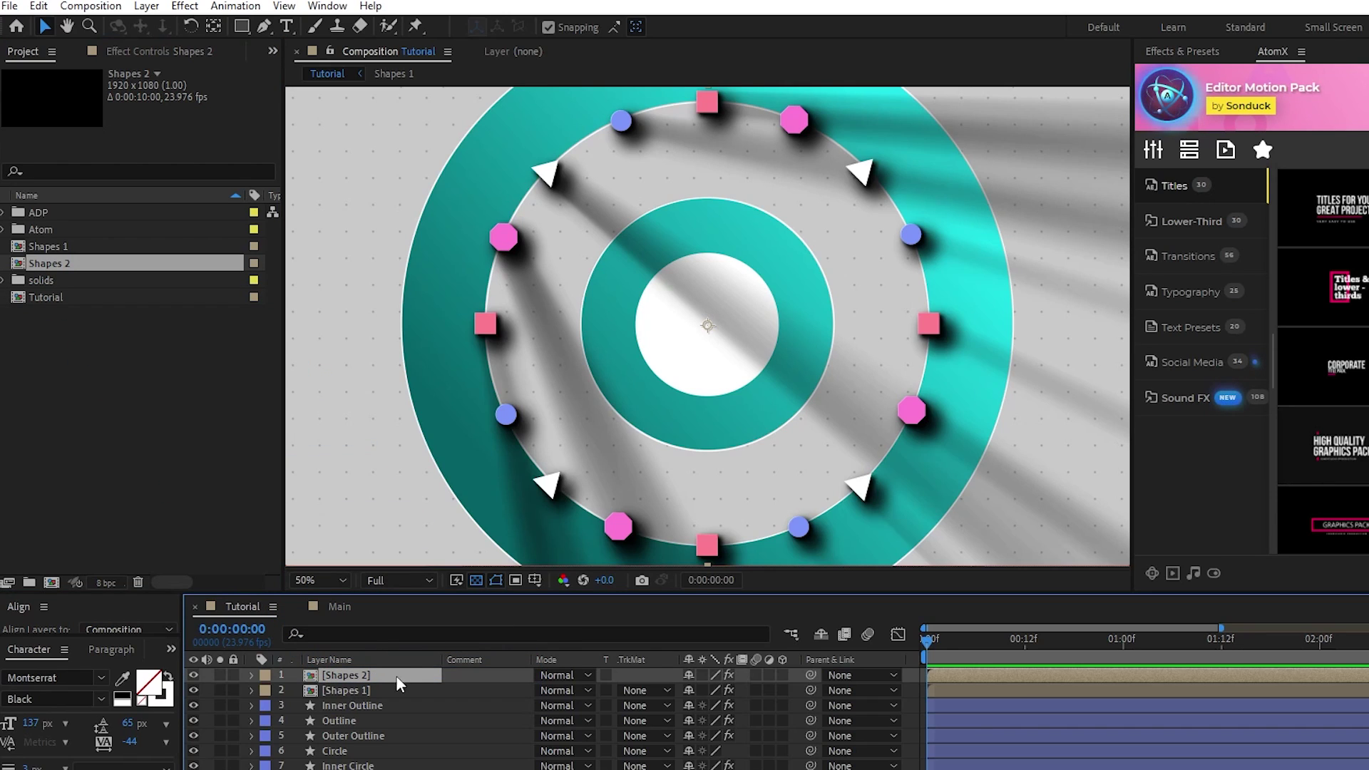
key("s")
mouse_move(738, 689)
left_mouse_down()
mouse_move(786, 701)
mouse_move(737, 690)
left_mouse_up()
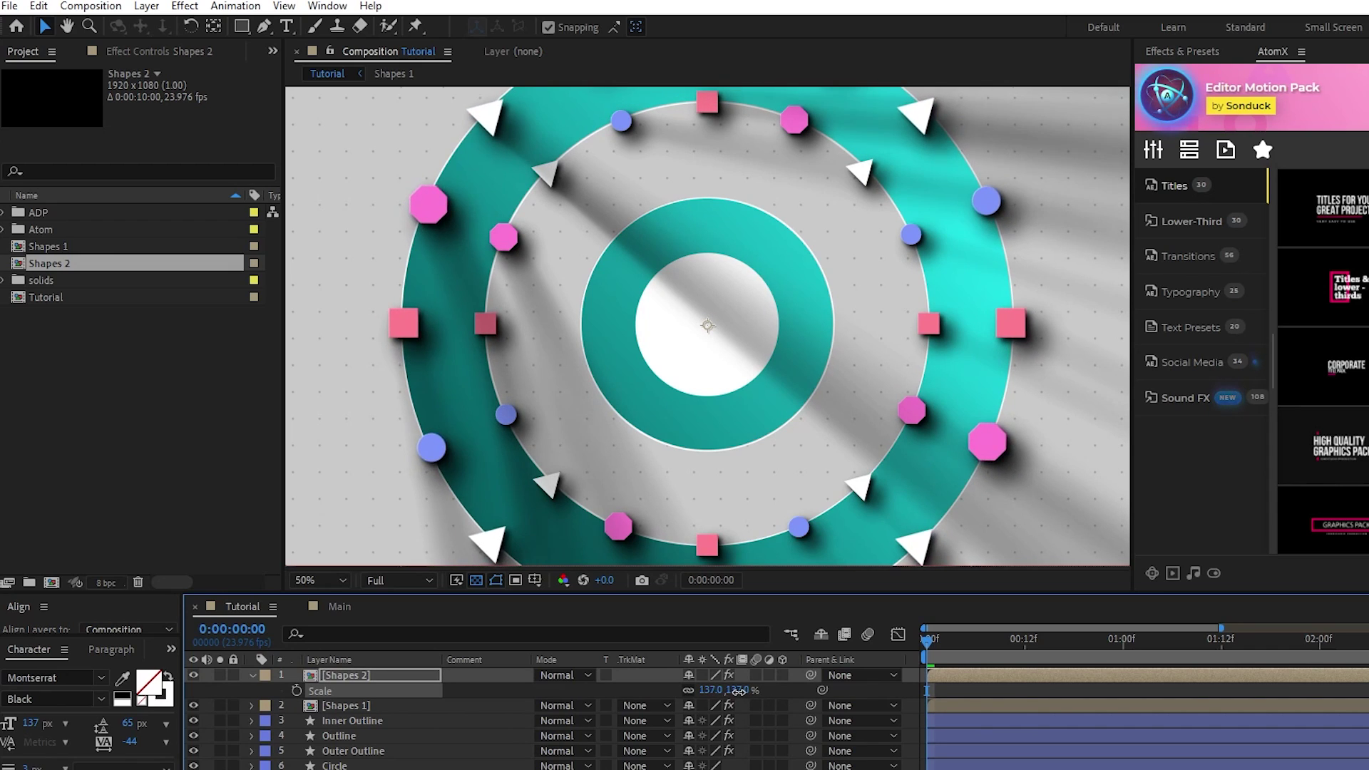
Give Null 18's rotation in Shapes 2 the expression time*-20, then preview the opposing spin in Tutorial.
double_click(363, 674)
left_click(350, 675)
key("r")
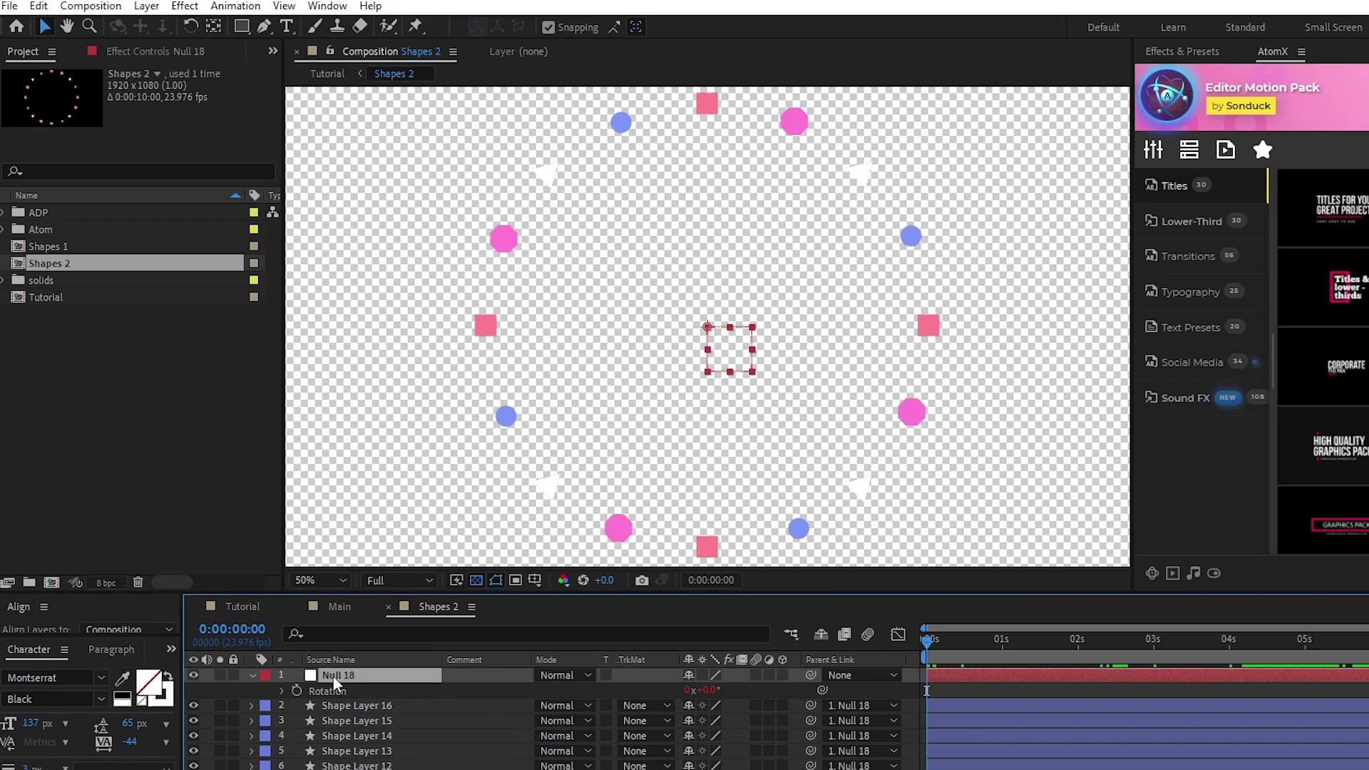
left_click(296, 691, "alt")
type("time*20")
left_click(982, 706)
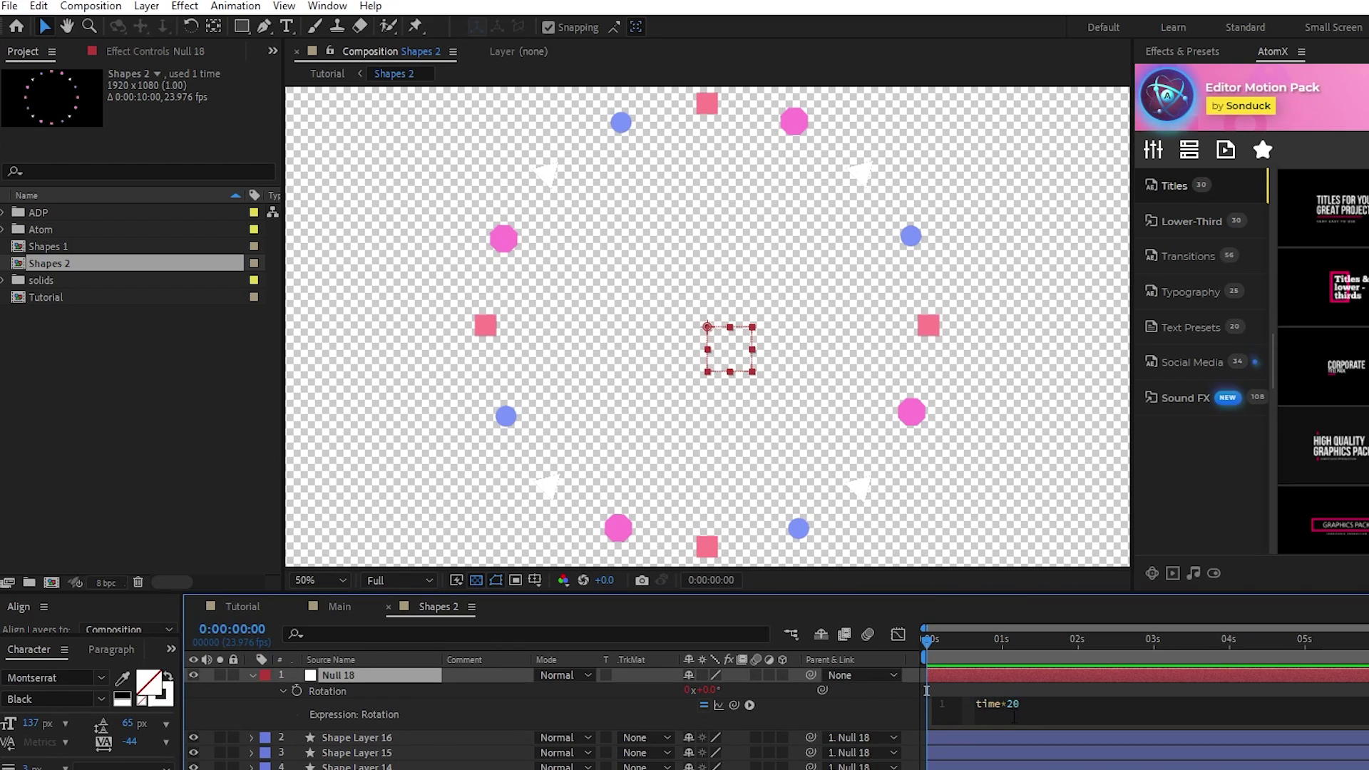
type("-")
left_click(1052, 697)
left_click(242, 606)
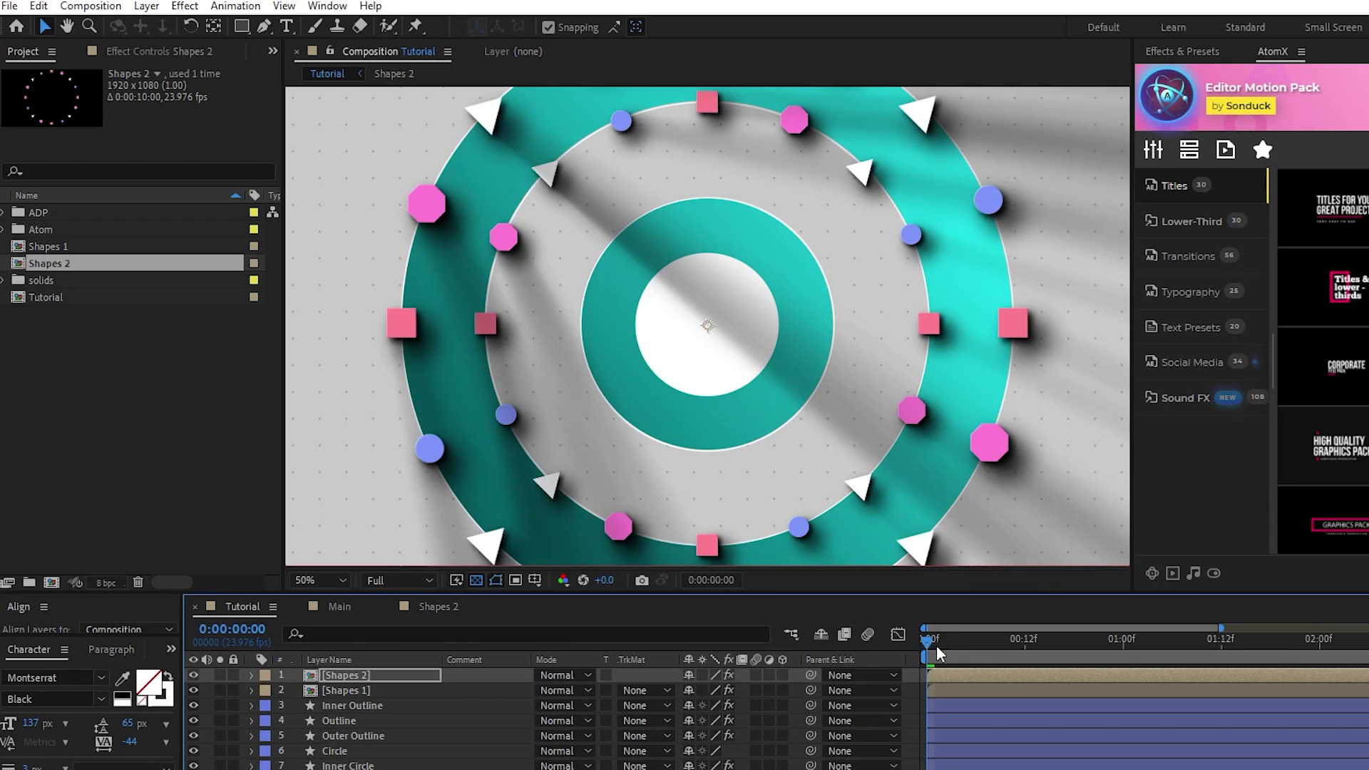
left_click_drag(936, 644, 481, 681)
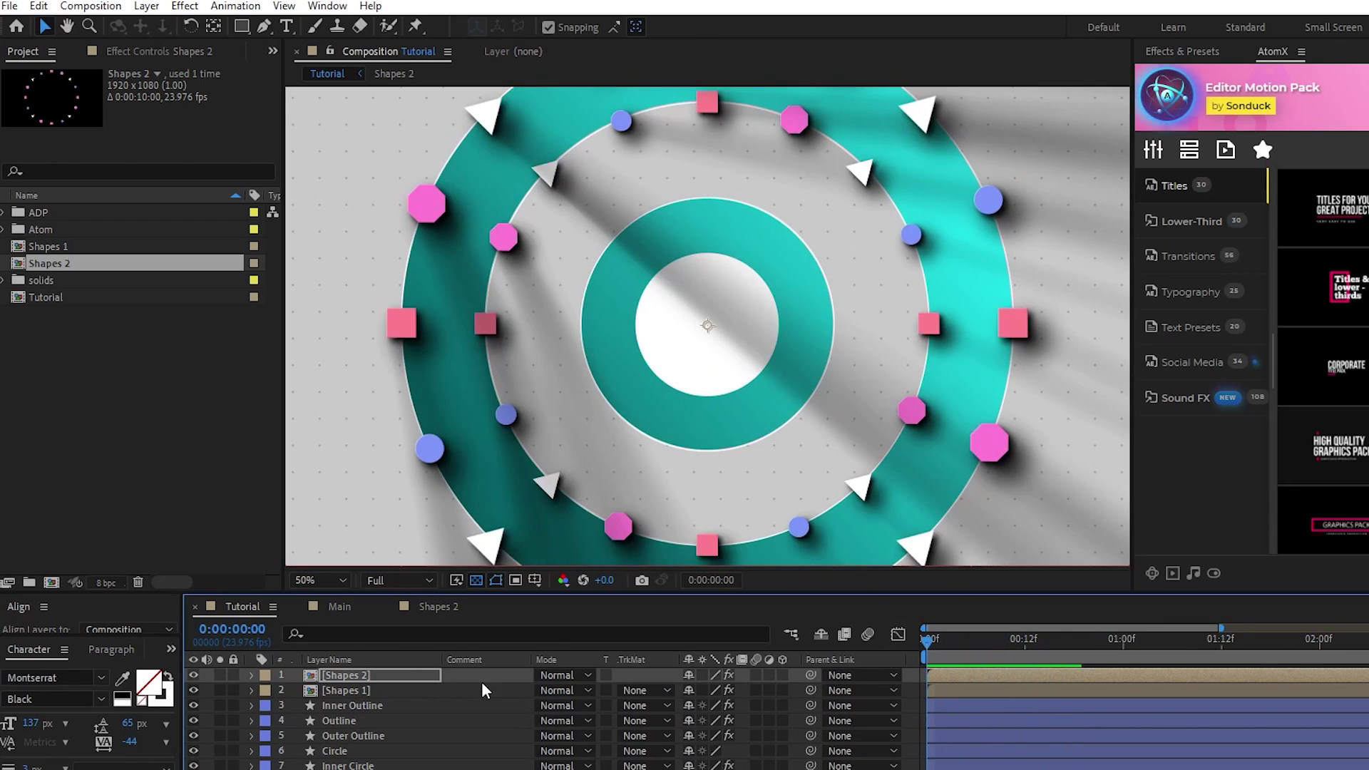
Duplicate the Shapes 2 layer, and duplicate the Shapes 2 composition into Shapes 3.
left_click(342, 675)
key("ctrl+d")
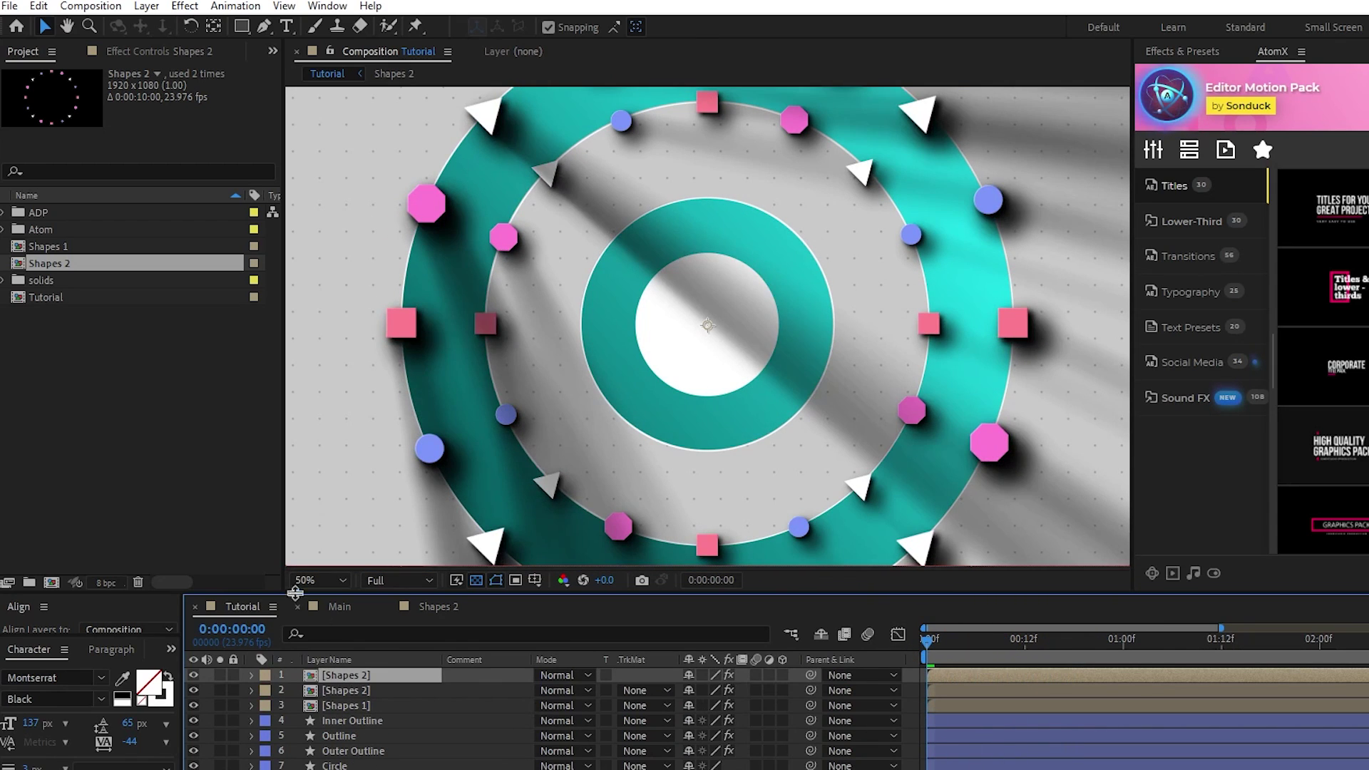
left_click(53, 263)
key("ctrl+d")
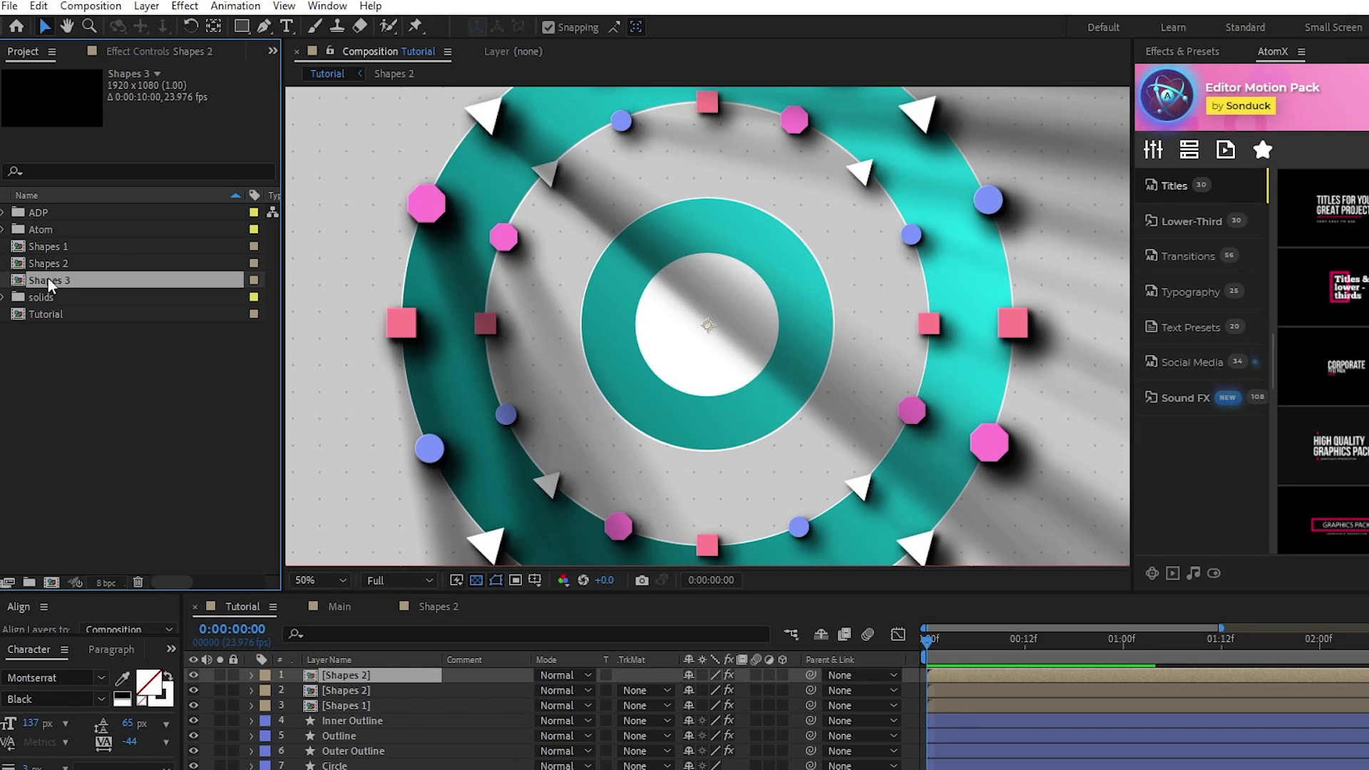
Replace the top layer's source with Shapes 3 and scale it to 57%.
left_click_drag(47, 277, 365, 682)
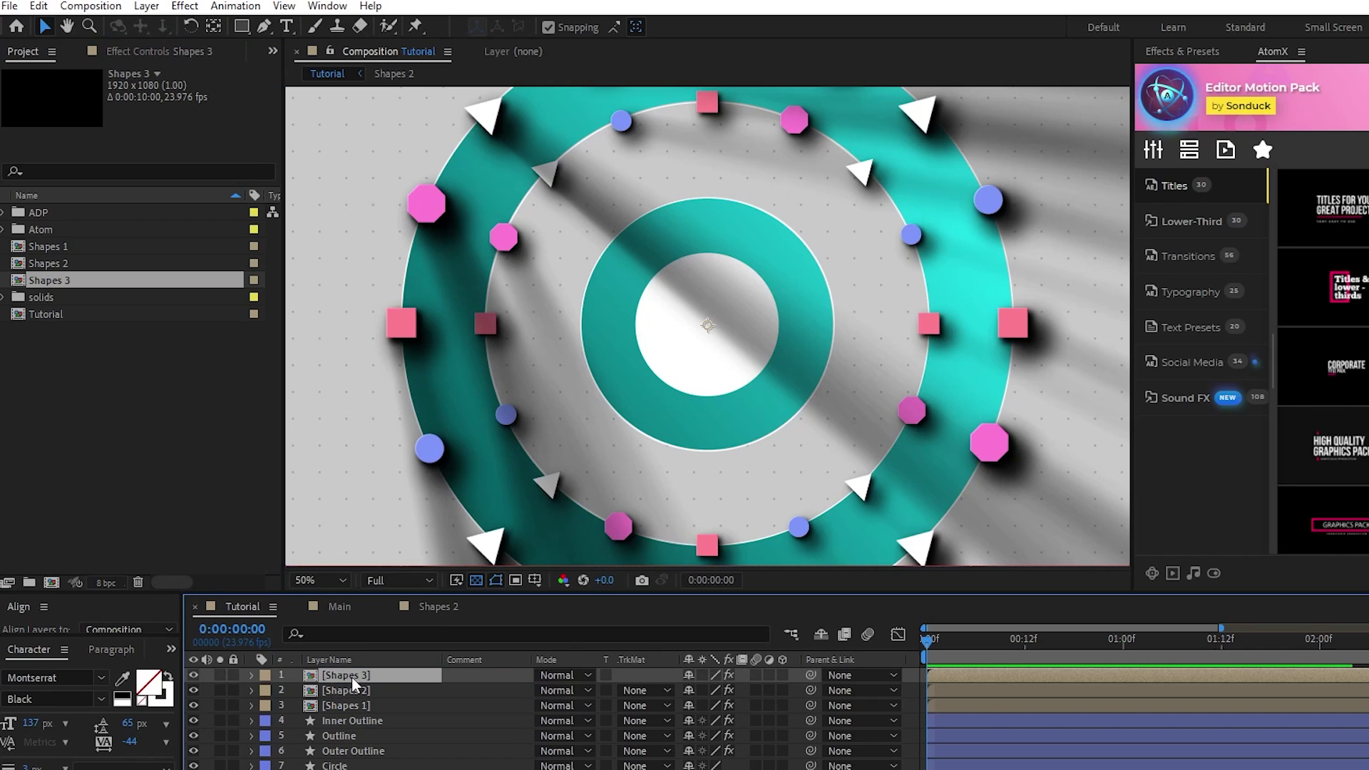
key("s")
left_click_drag(706, 690, 674, 692)
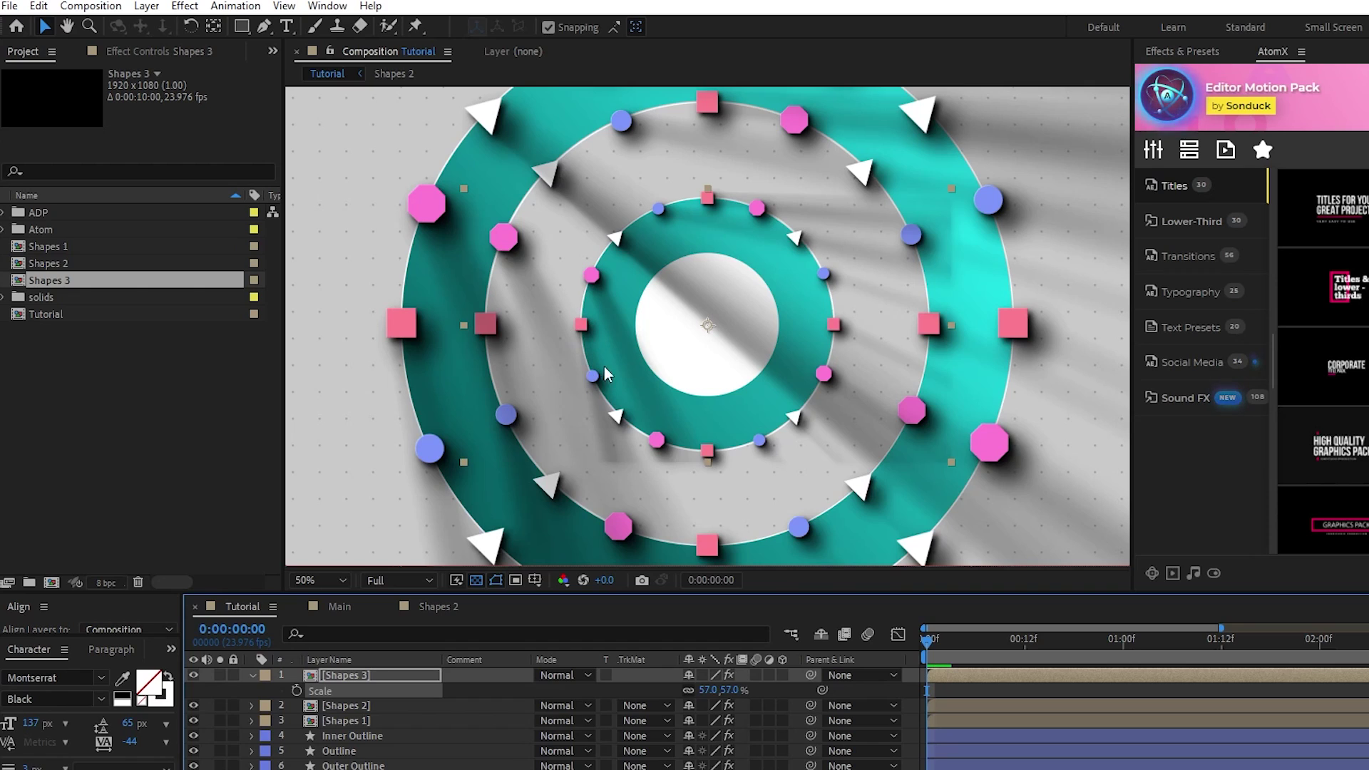
Resize the Shapes 3 composition to 3186 × 2409 px in Composition Settings.
double_click(361, 676)
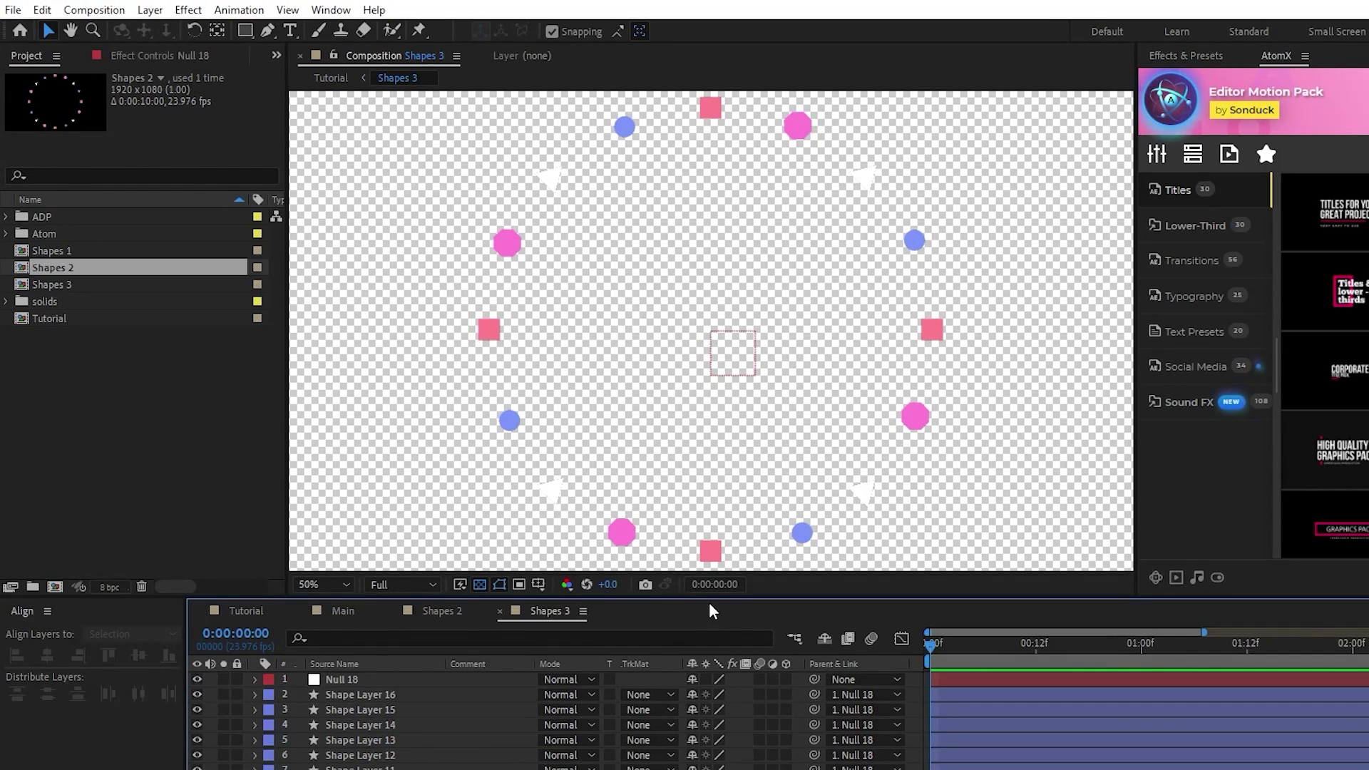
left_click(95, 10)
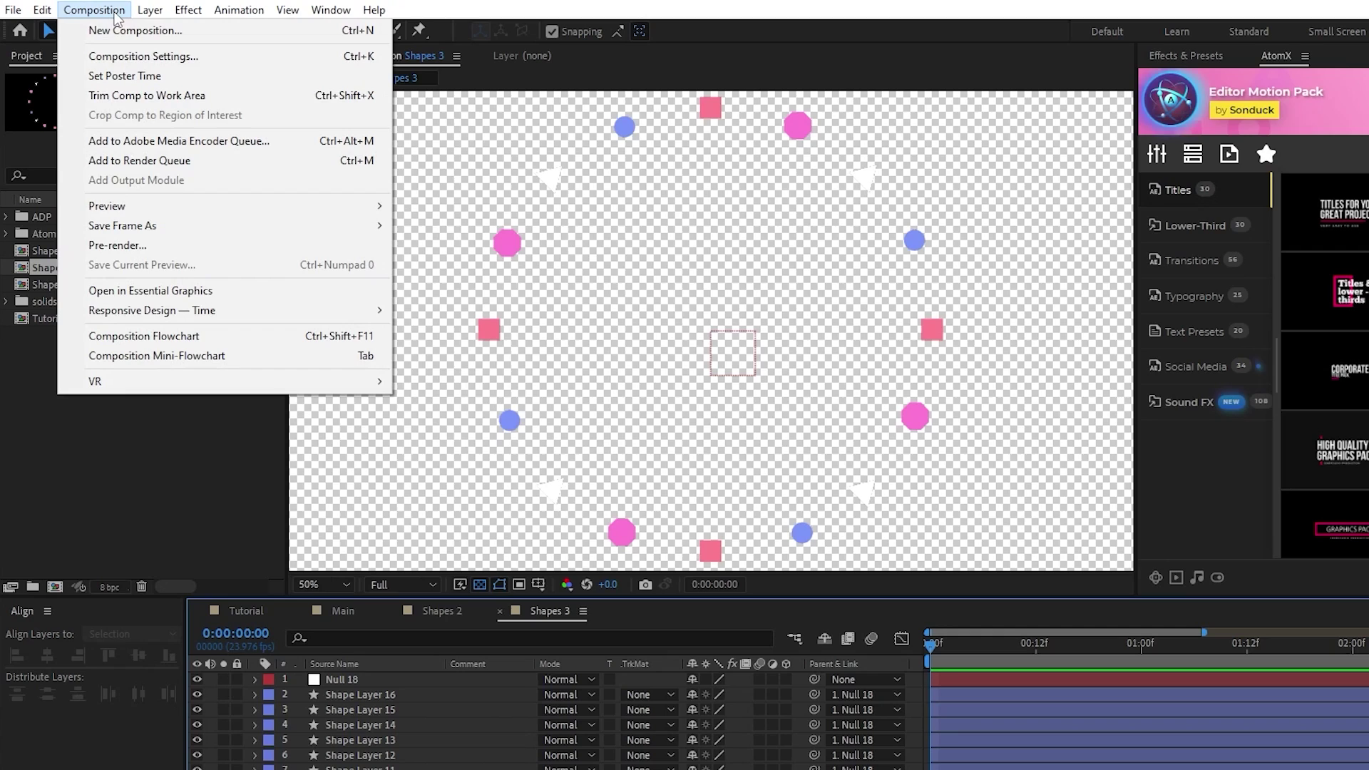
left_click(233, 59)
left_click_drag(316, 208, 1081, 214)
left_click_drag(132, 223, 819, 248)
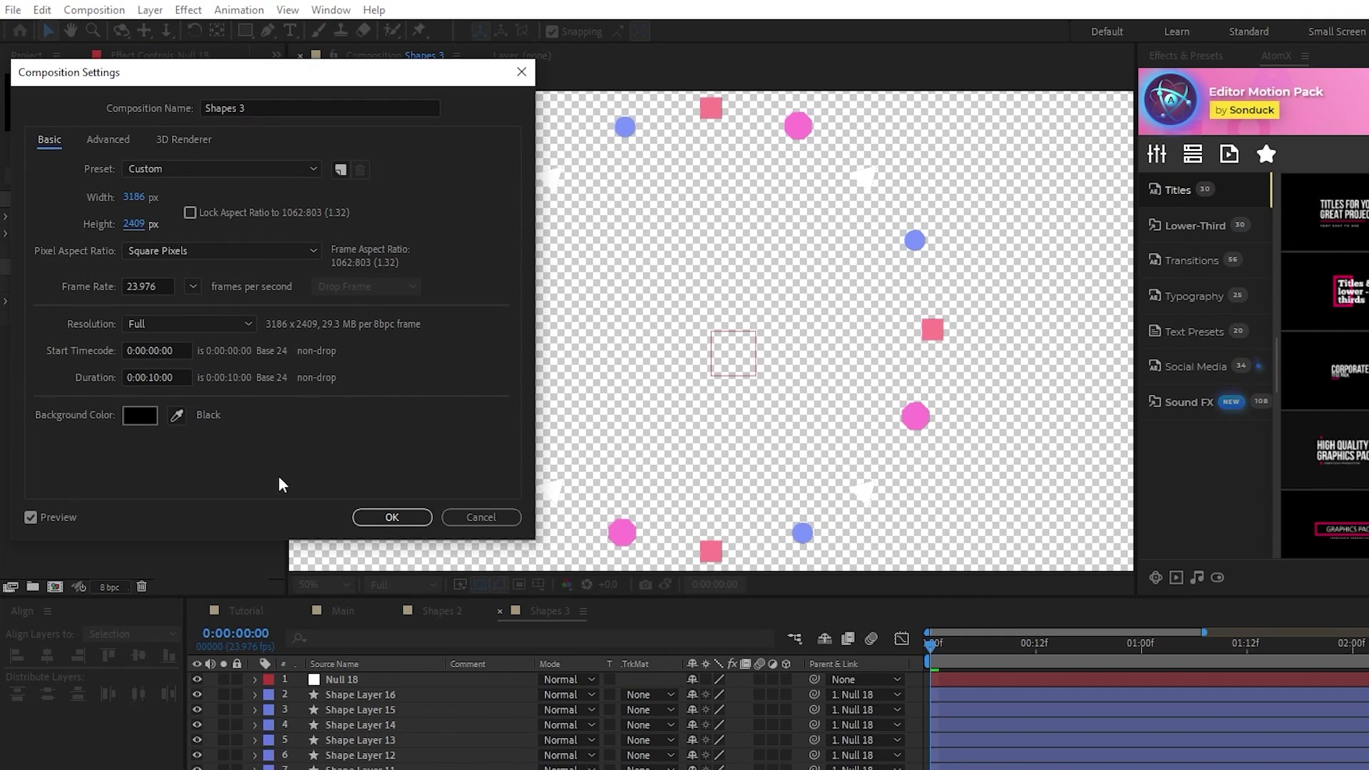
left_click(392, 516)
Scale all of Shapes 3's shape layers to 99%, then return to Tutorial.
left_click(246, 611)
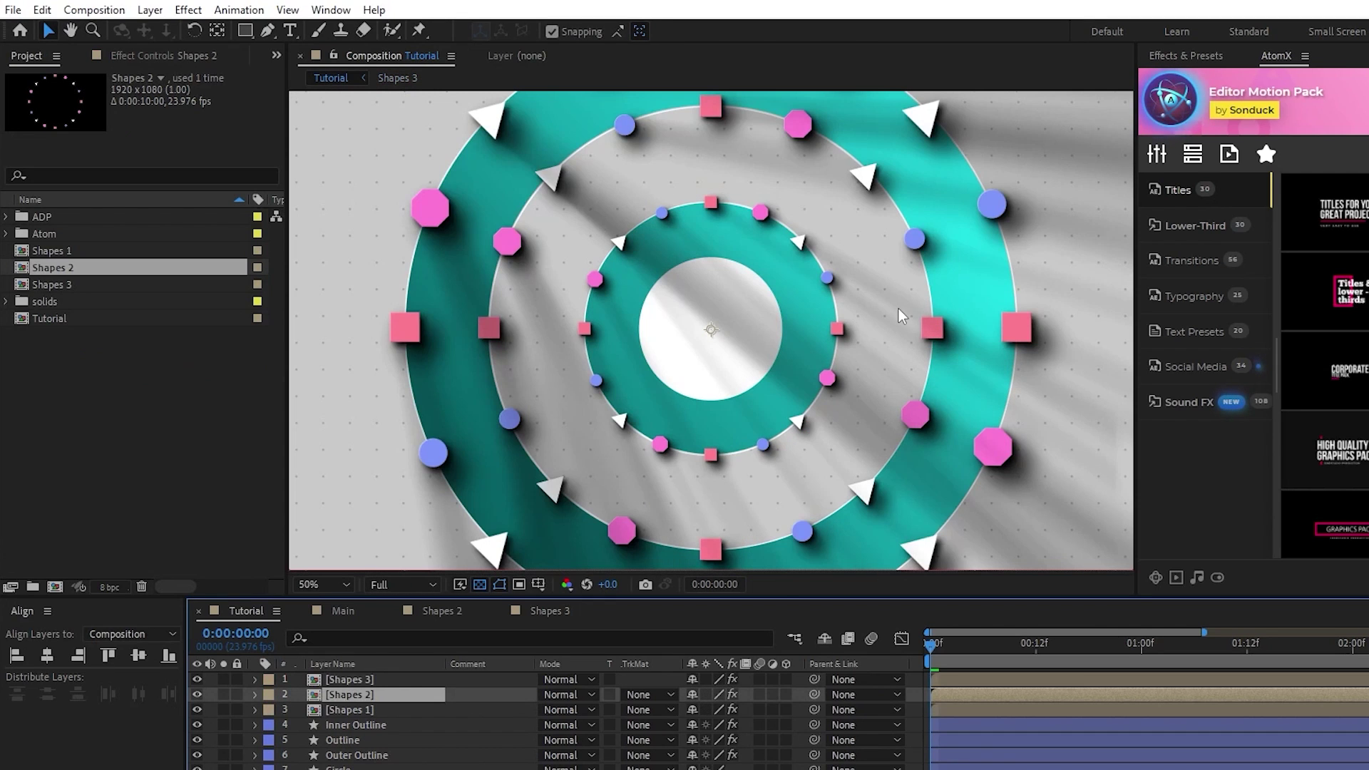
left_click(548, 609)
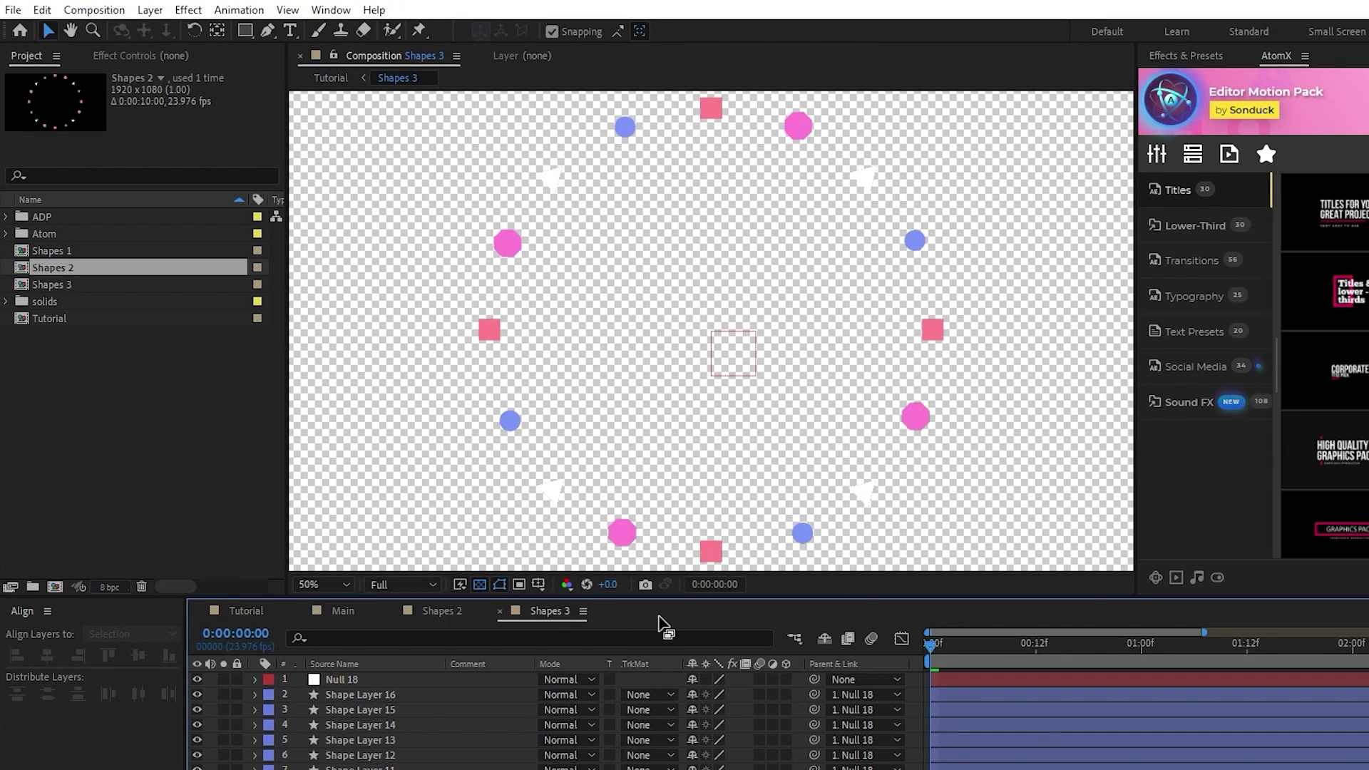
left_click(387, 696)
left_click(453, 674, "shift")
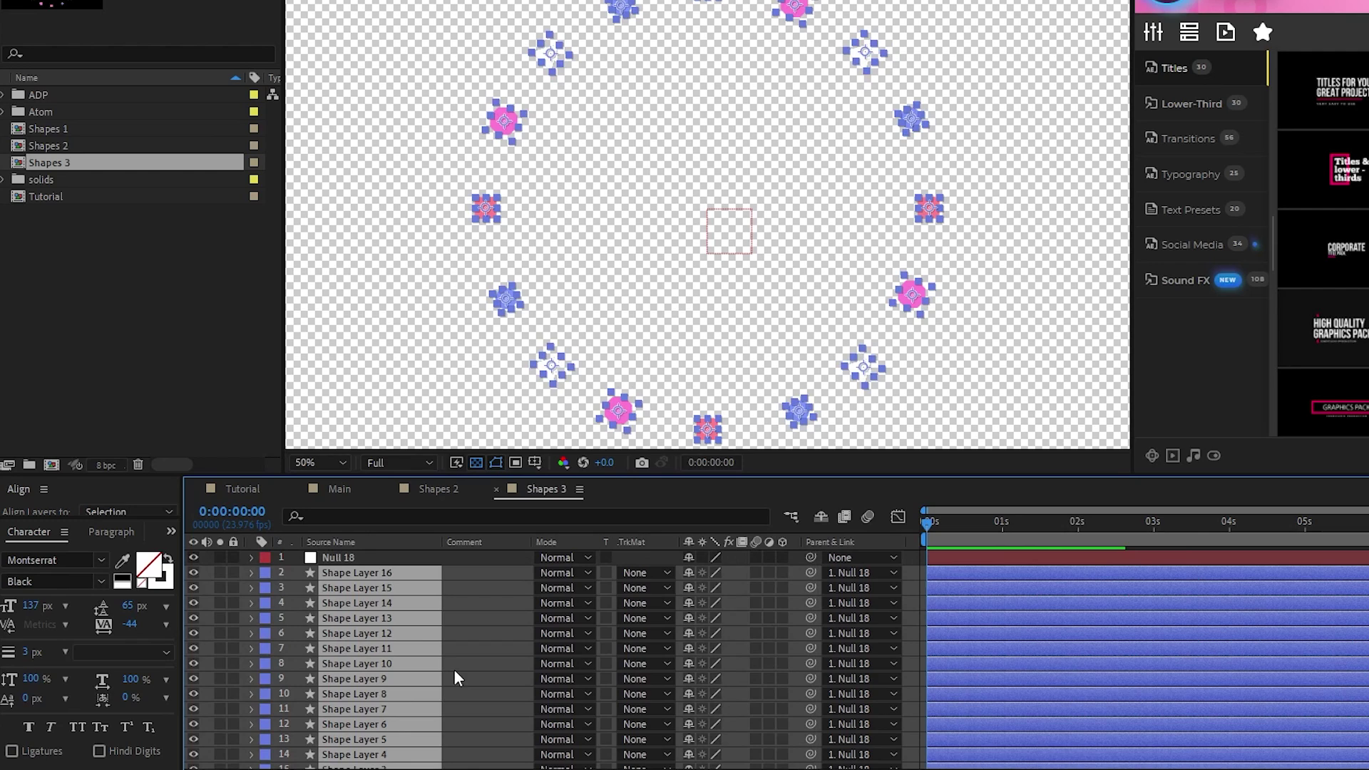
key("s")
left_click_drag(727, 589, 777, 597)
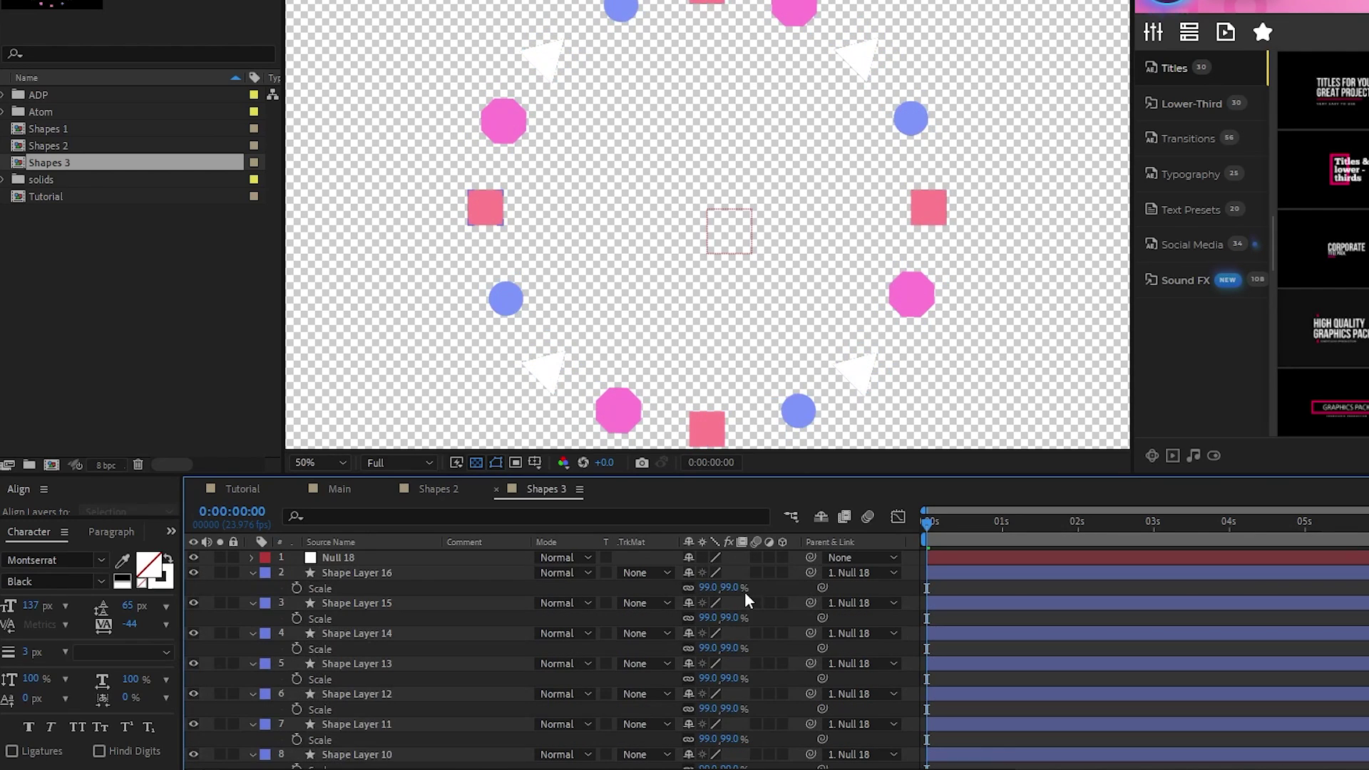
key("F2")
left_click(241, 489)
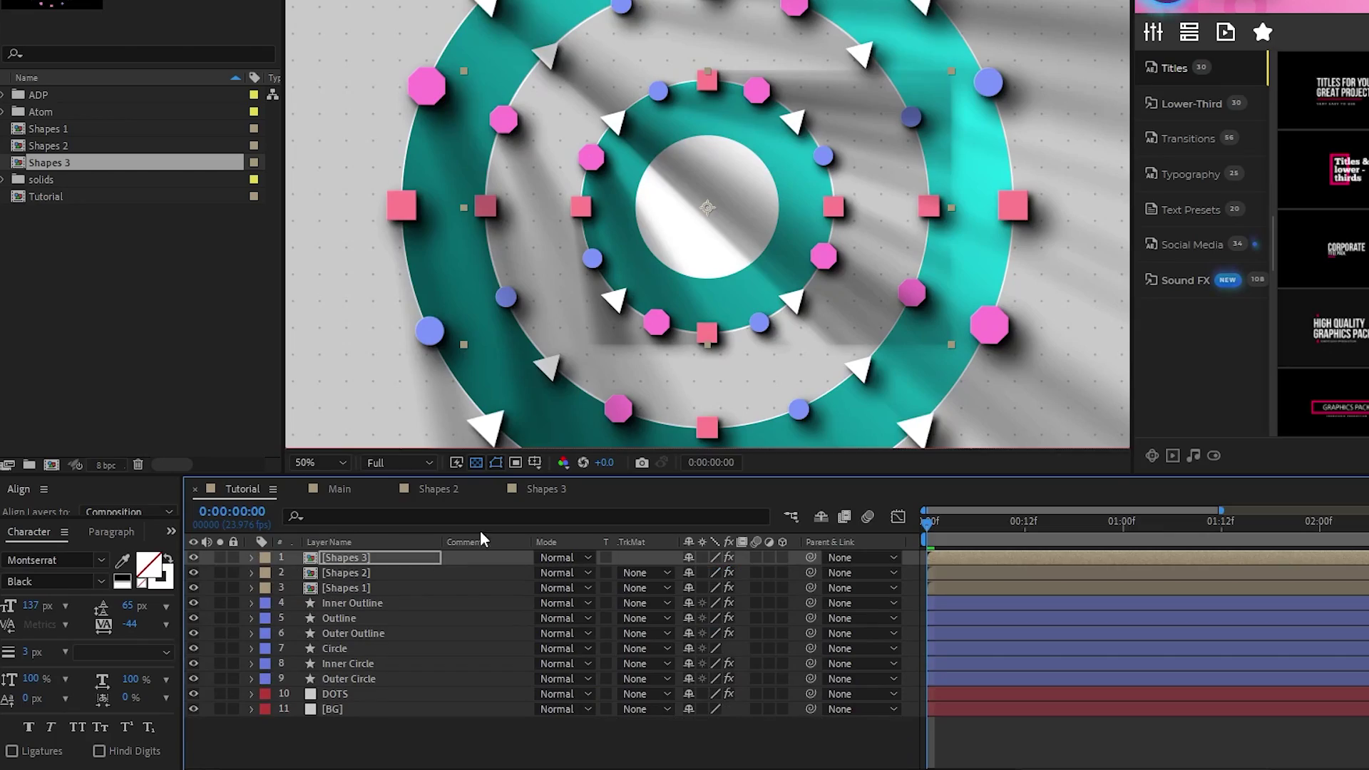